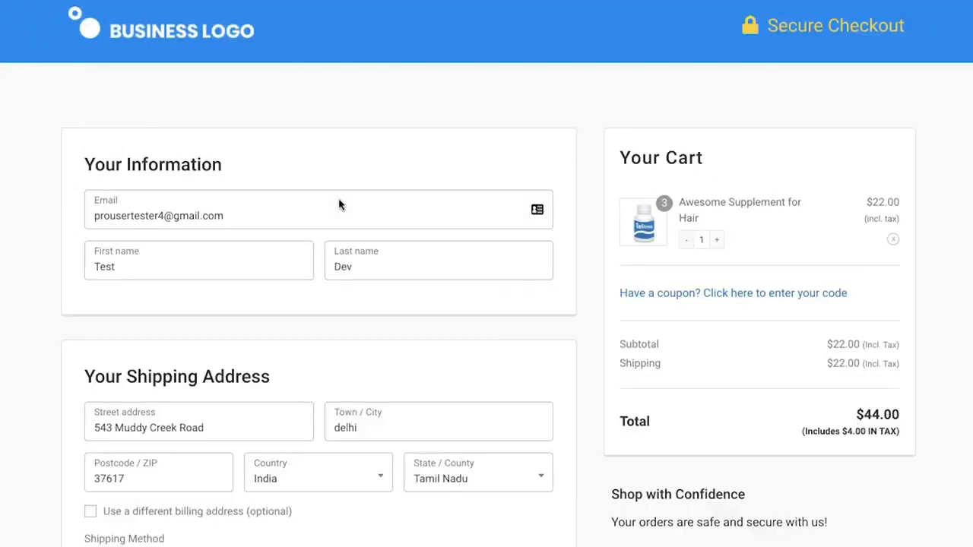
# - Increase the Awesome Supplement for Hair quantity to 2, and remove the item from the cart and undo the removal
pyautogui.click(734, 240)
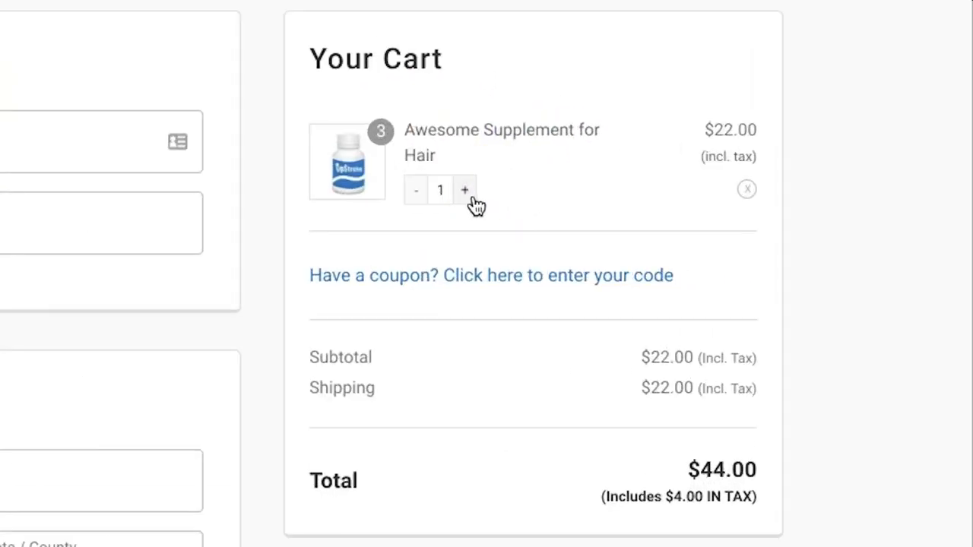
pyautogui.click(470, 194)
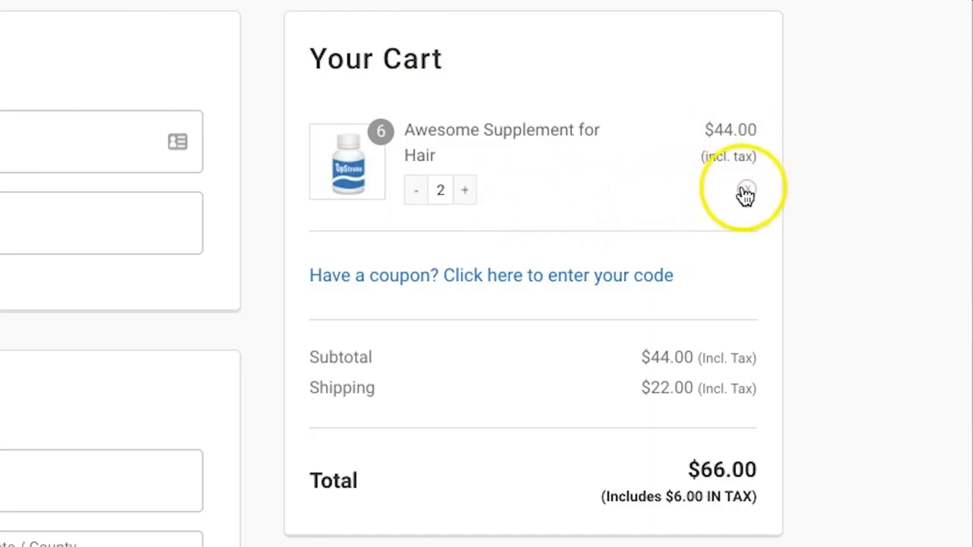
pyautogui.click(745, 190)
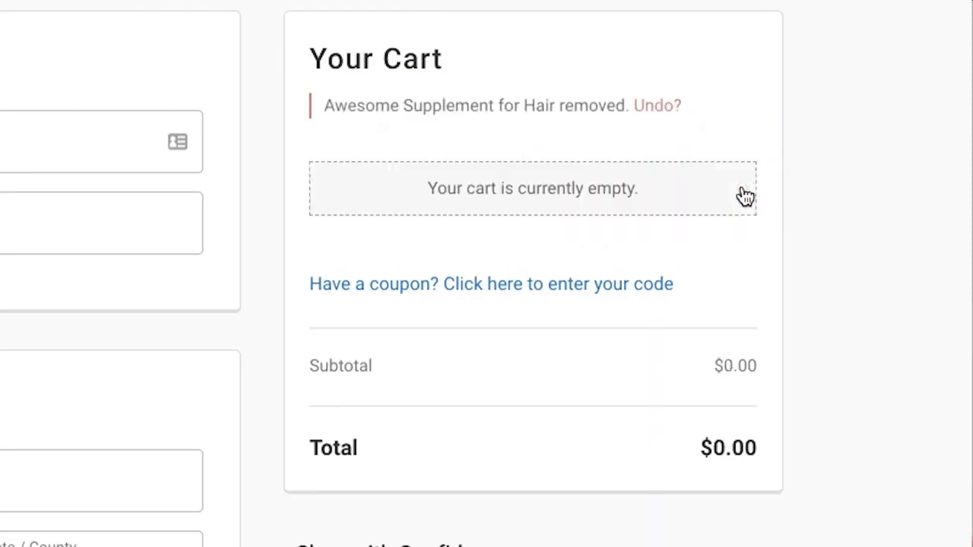
pyautogui.click(643, 106)
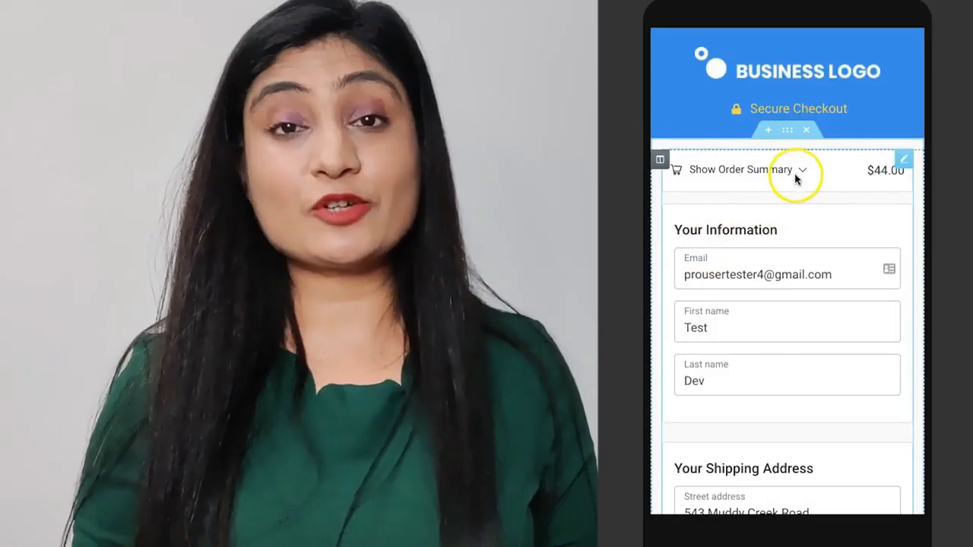
# - Expand the order summary in the mobile checkout preview to view its contents, and collapse it again
pyautogui.click(800, 172)
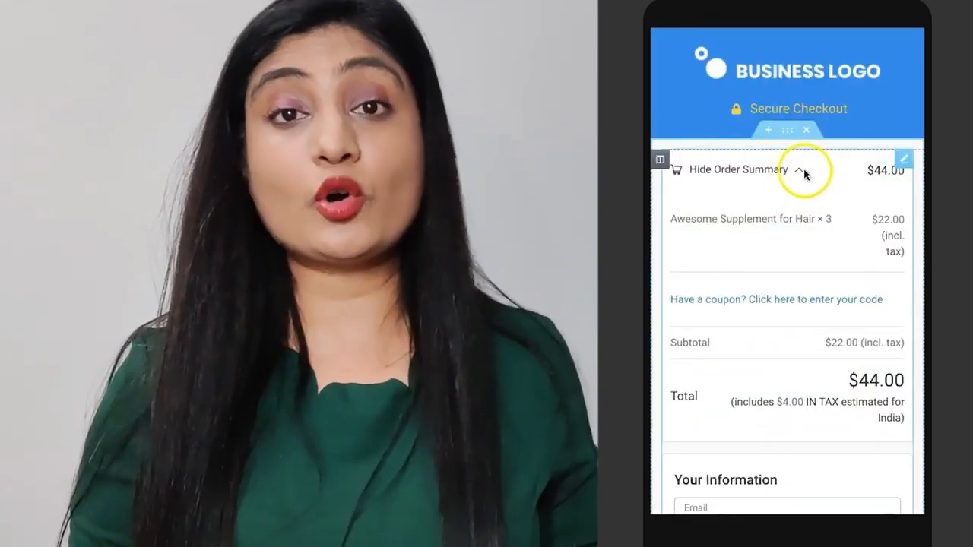
pyautogui.click(799, 174)
pyautogui.scroll(-10, 811, 337)
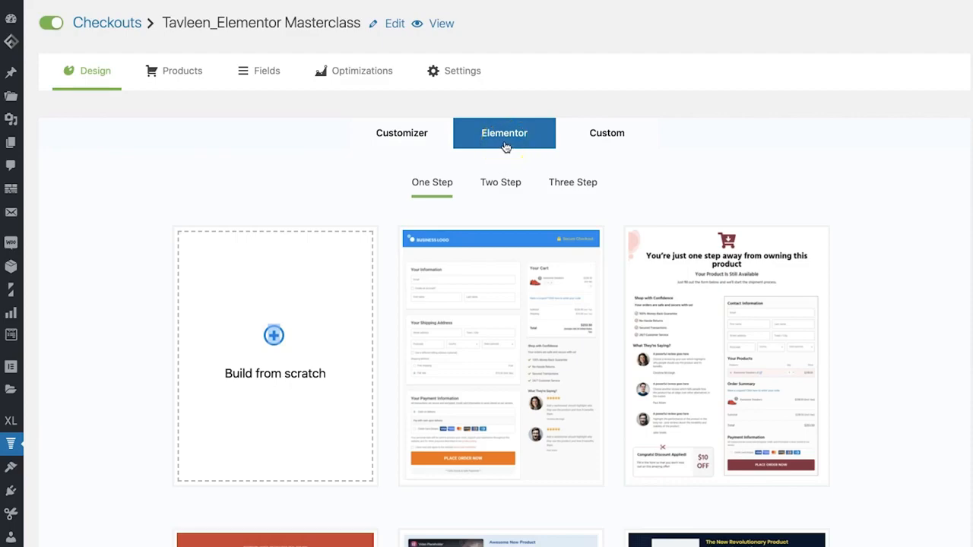
# - Browse the one-step Elementor checkout templates and look at the Minimalist template's options
pyautogui.scroll(-5, 871, 134)
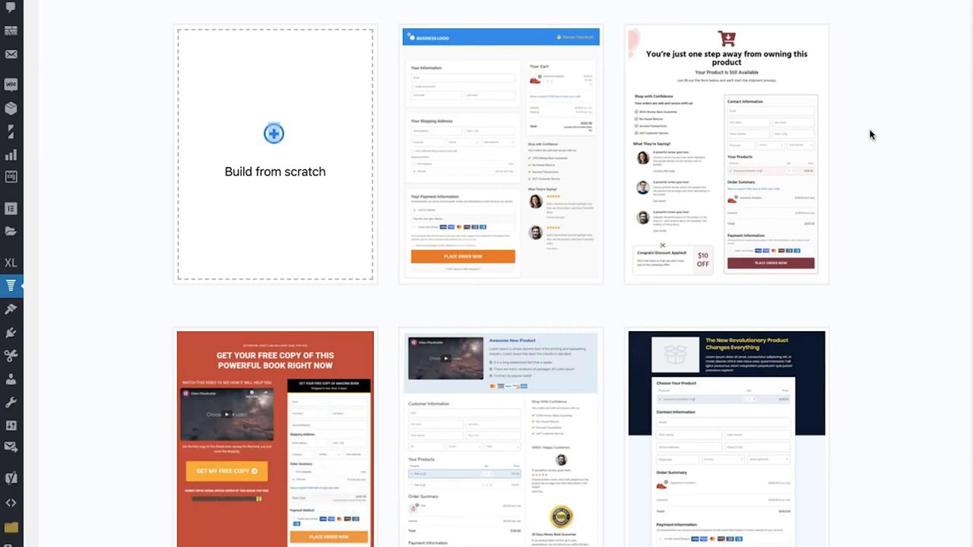
pyautogui.scroll(3, 684, 228)
pyautogui.click(471, 297)
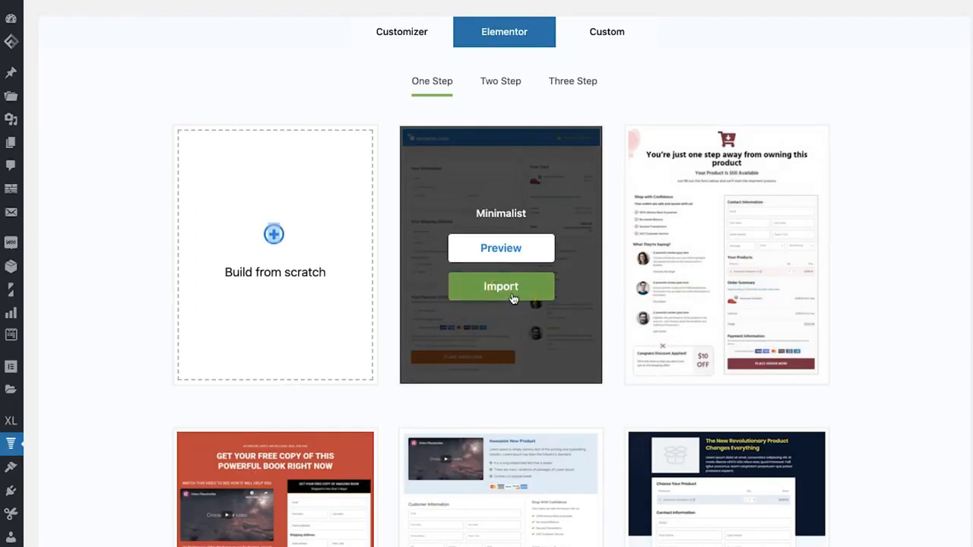
pyautogui.scroll(1, 786, 82)
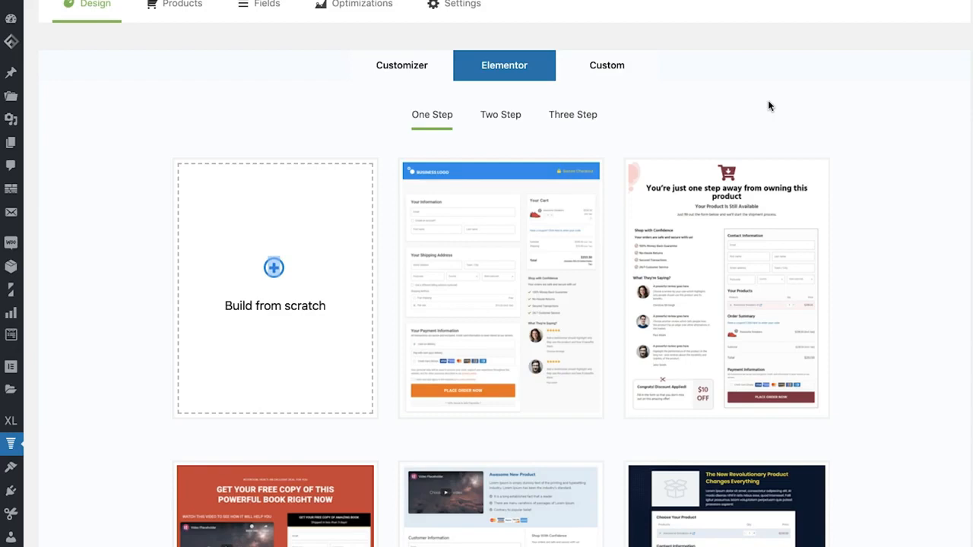
pyautogui.scroll(-1, 769, 106)
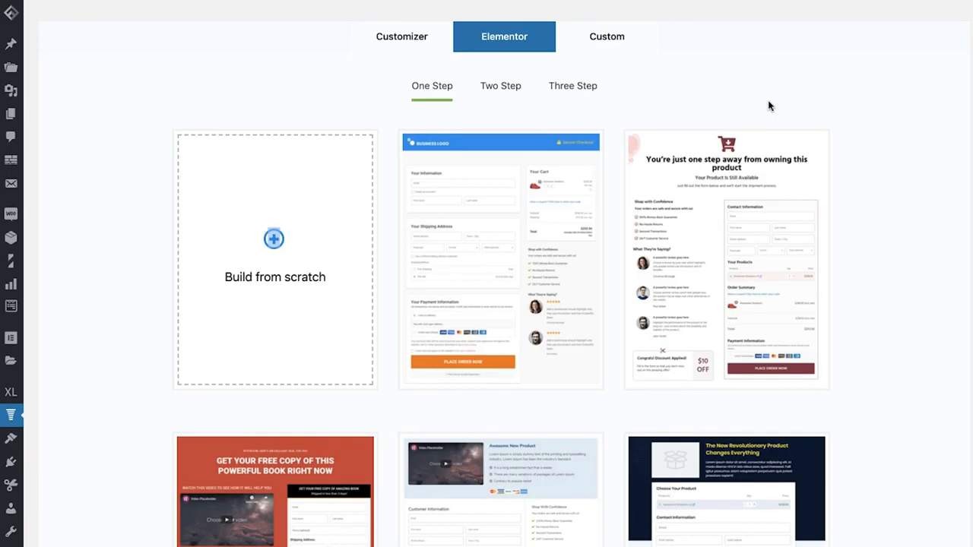
pyautogui.moveTo(514, 251)
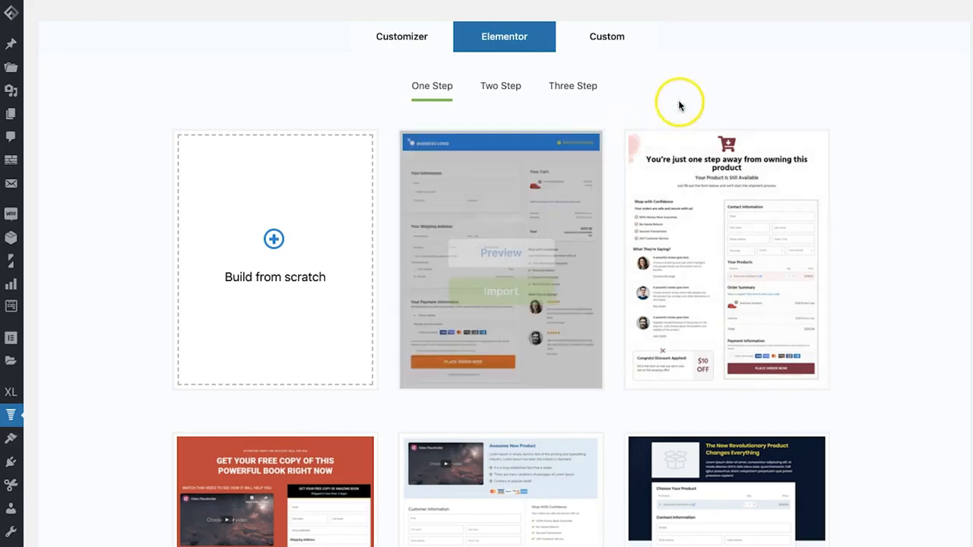
# - Examine the remaining one-step templates further down the gallery, including Razor, and return to the template categories
pyautogui.scroll(-1, 716, 94)
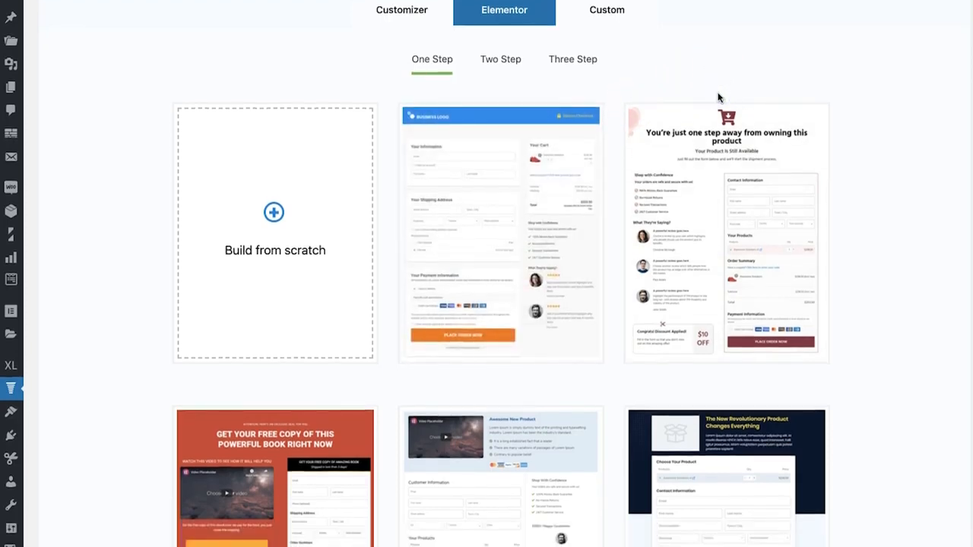
pyautogui.scroll(-1, 842, 140)
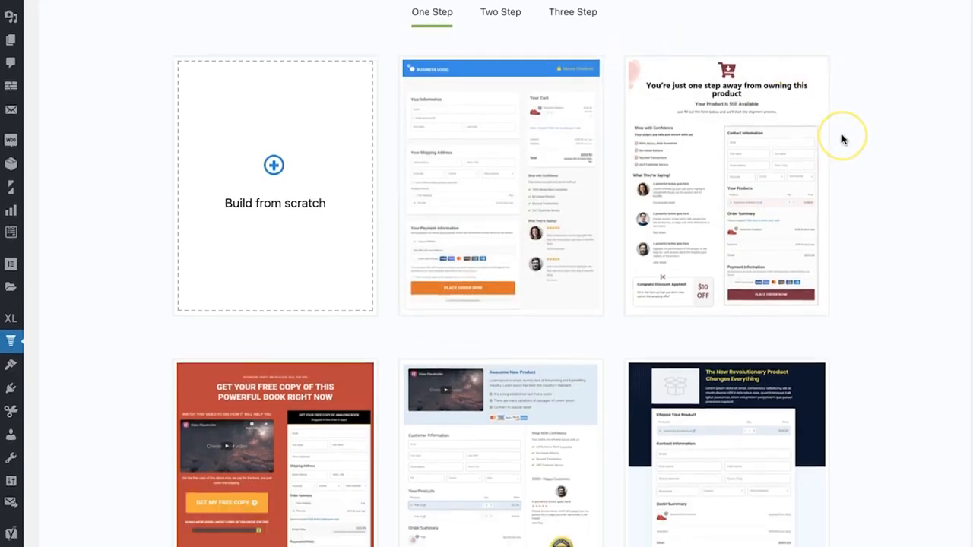
pyautogui.scroll(-3, 842, 139)
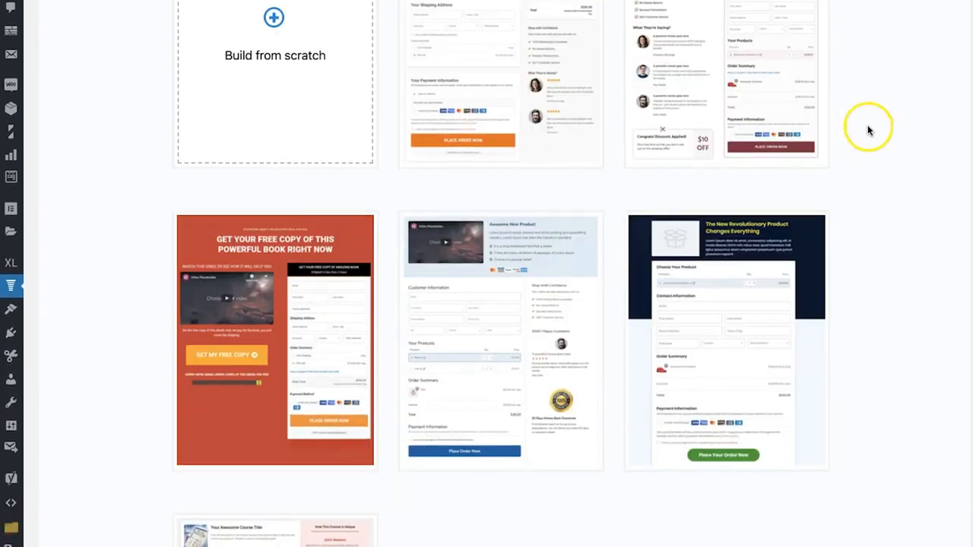
pyautogui.moveTo(437, 308)
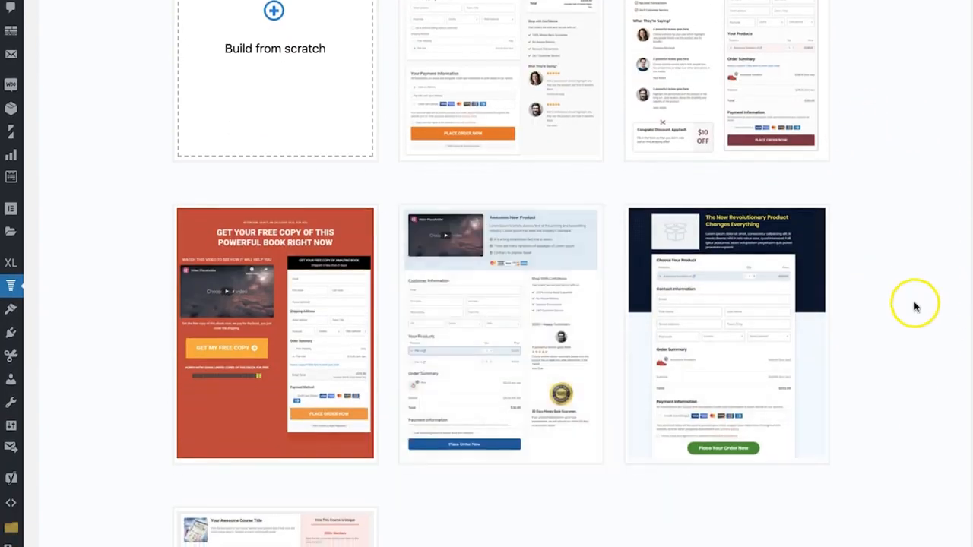
pyautogui.scroll(-1, 914, 301)
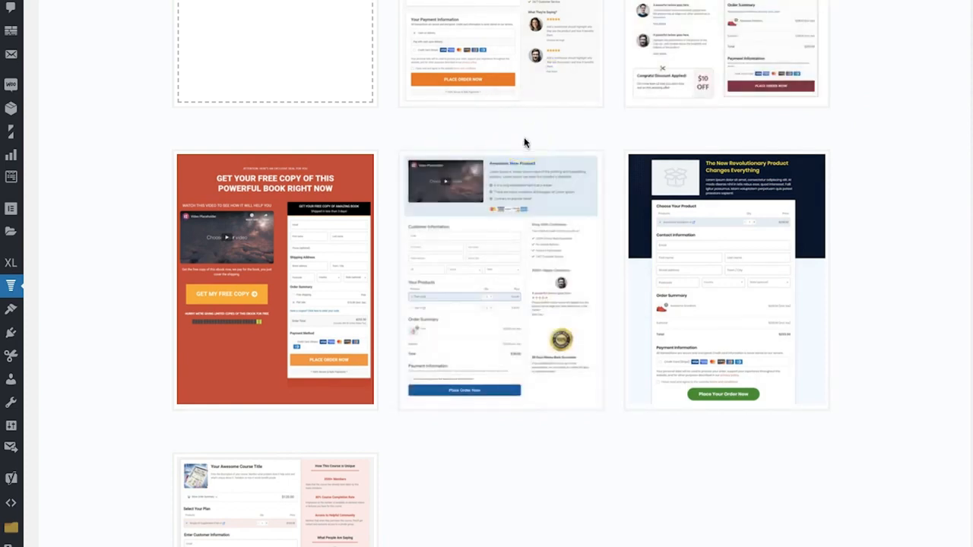
pyautogui.click(542, 123)
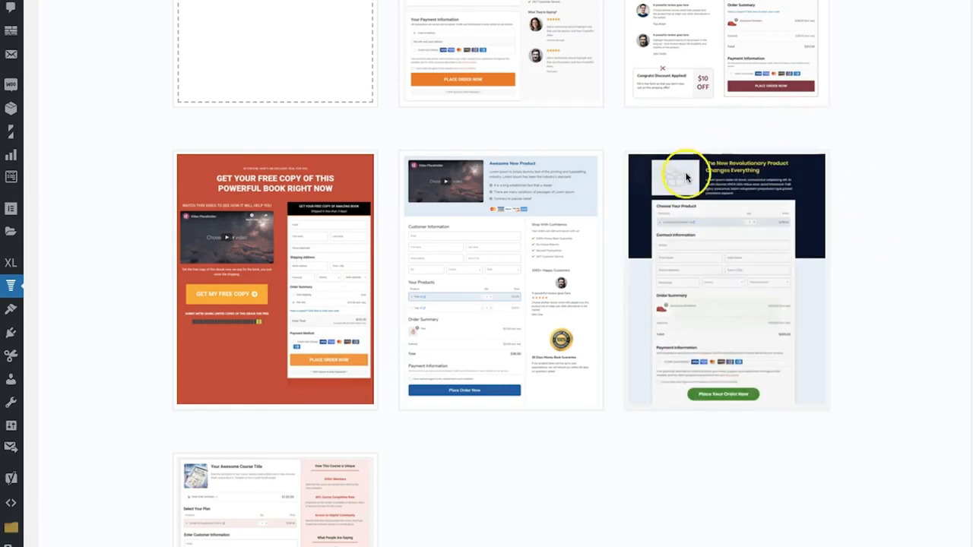
pyautogui.moveTo(676, 169)
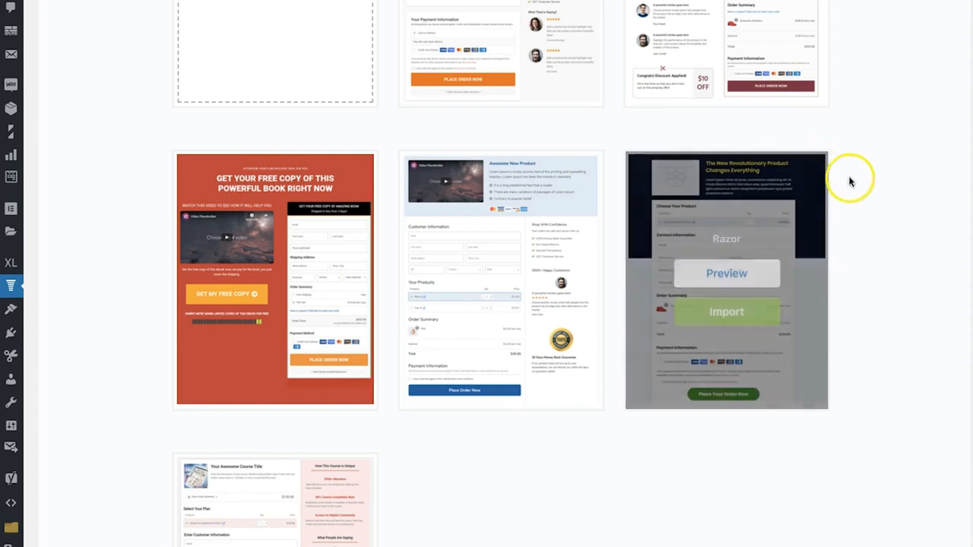
pyautogui.scroll(-1, 851, 187)
pyautogui.scroll(5, 851, 187)
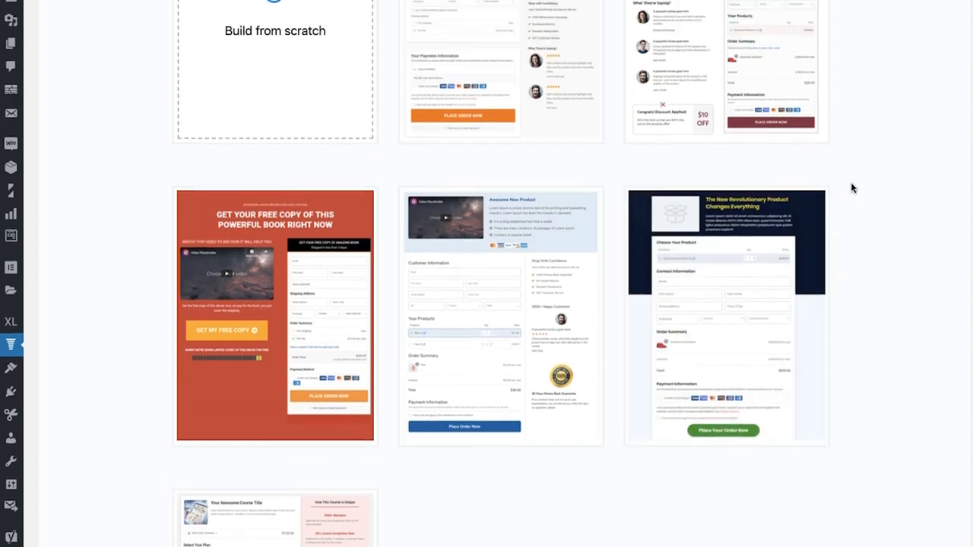
pyautogui.scroll(2, 851, 187)
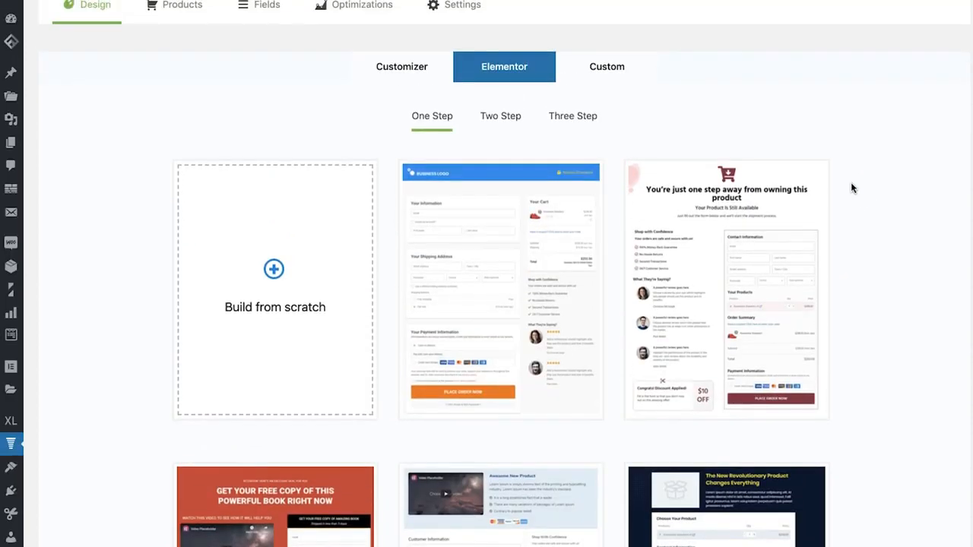
# - Show the two-step and three-step Elementor template collections, and look at the three-step Persuader template
pyautogui.moveTo(479, 241)
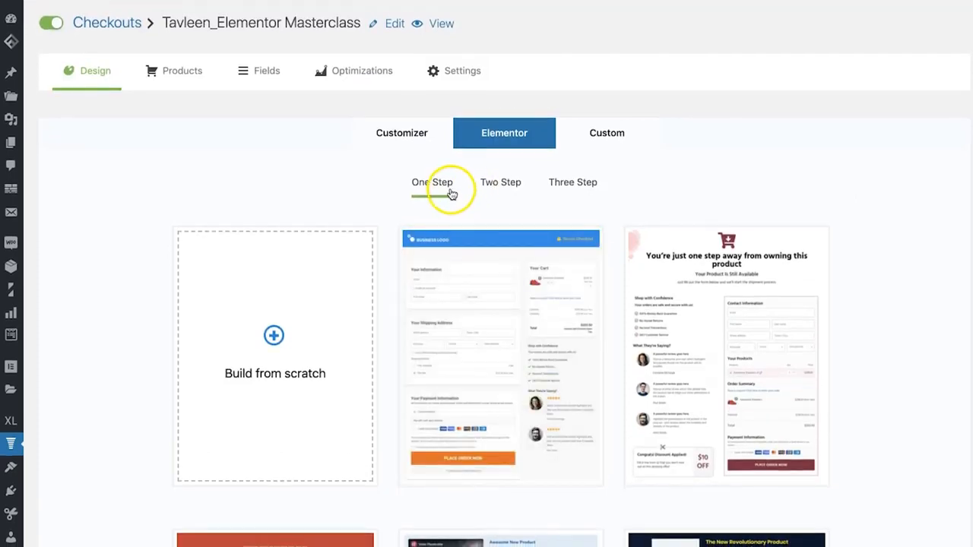
pyautogui.click(490, 187)
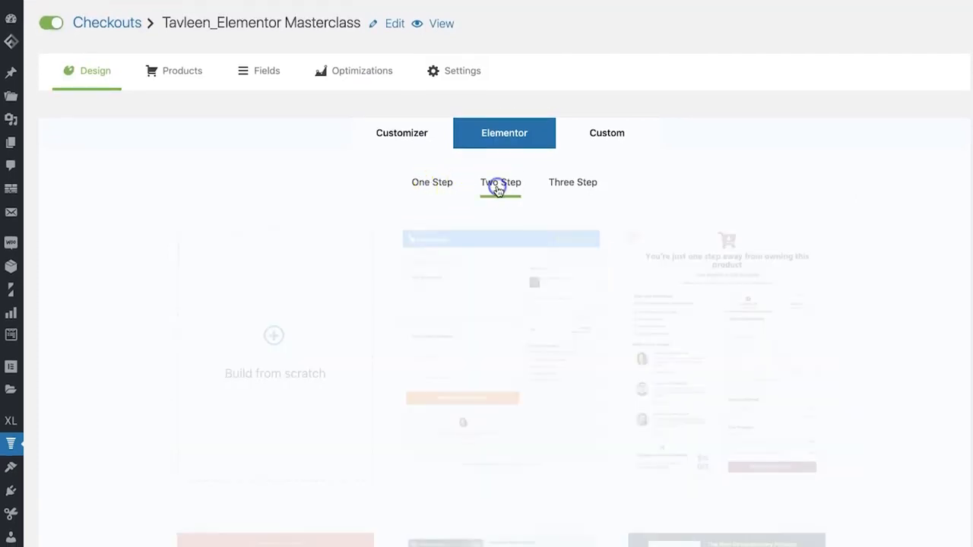
pyautogui.click(574, 187)
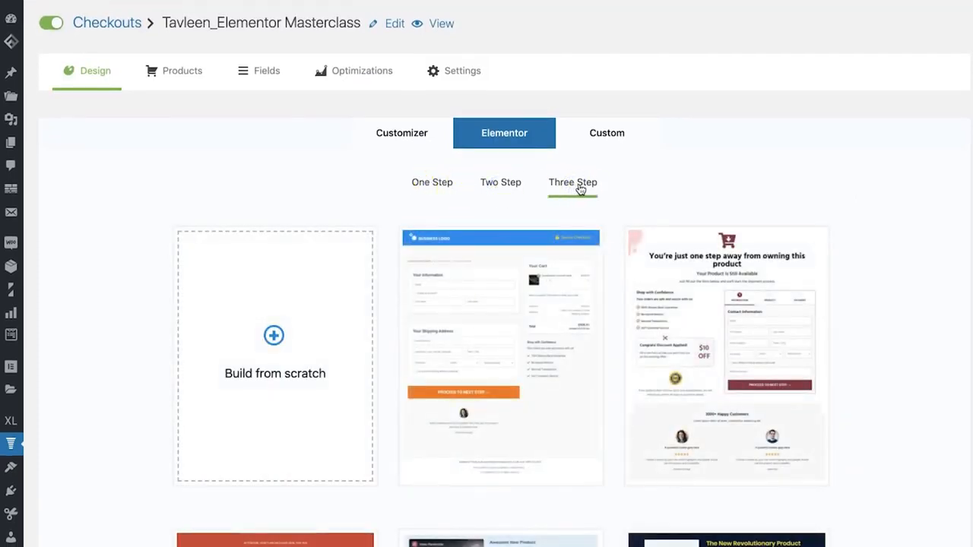
pyautogui.scroll(-1, 730, 208)
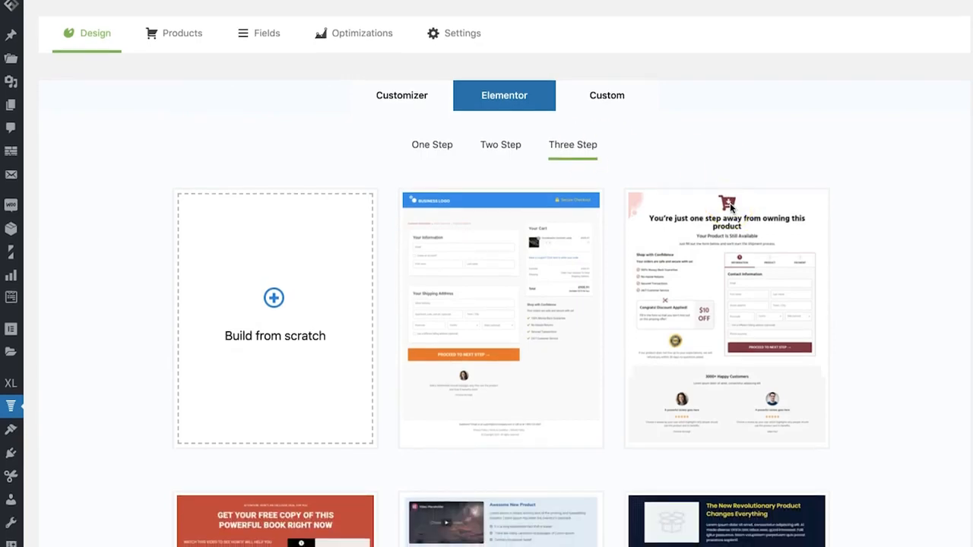
pyautogui.moveTo(729, 207)
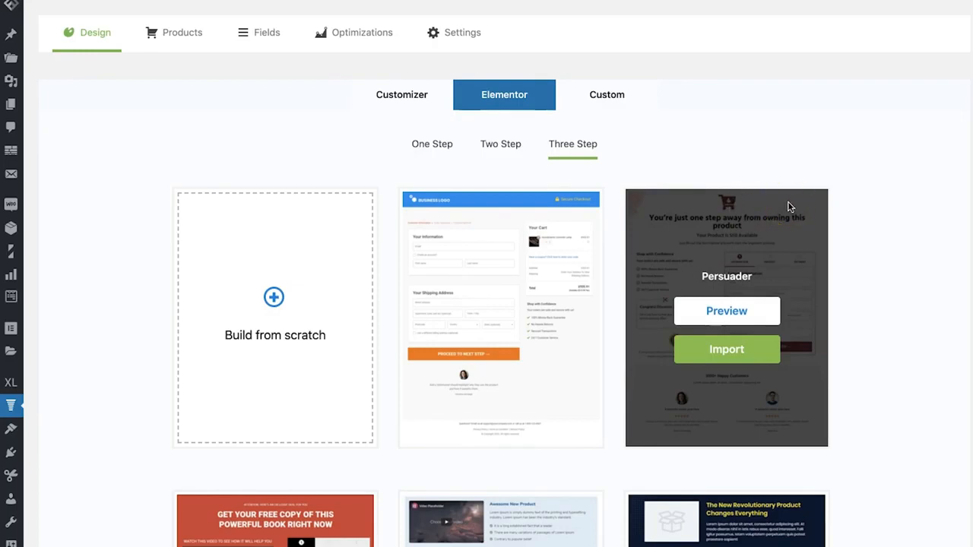
pyautogui.scroll(-1, 789, 207)
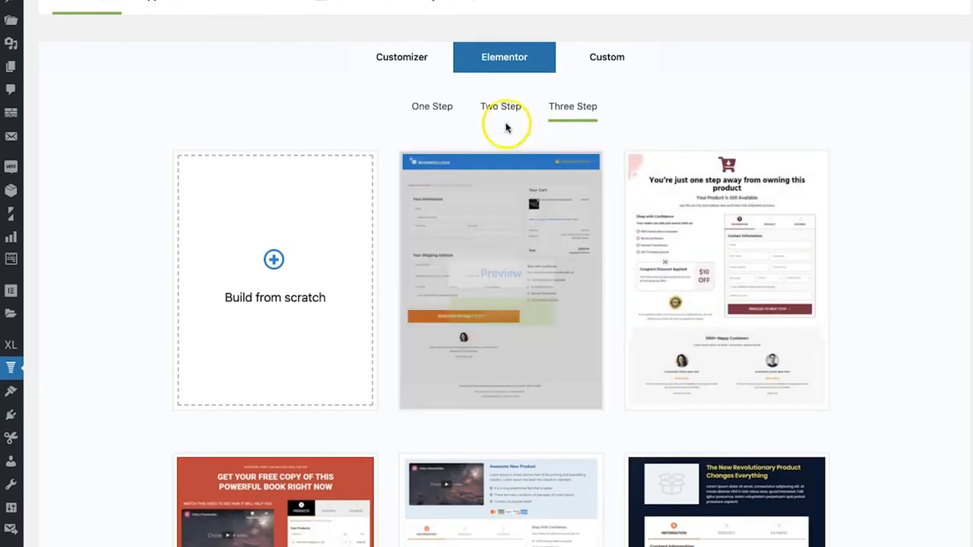
# - Switch back to the two-step templates and open the preview of the Presenter template
pyautogui.click(501, 106)
pyautogui.scroll(-1, 580, 207)
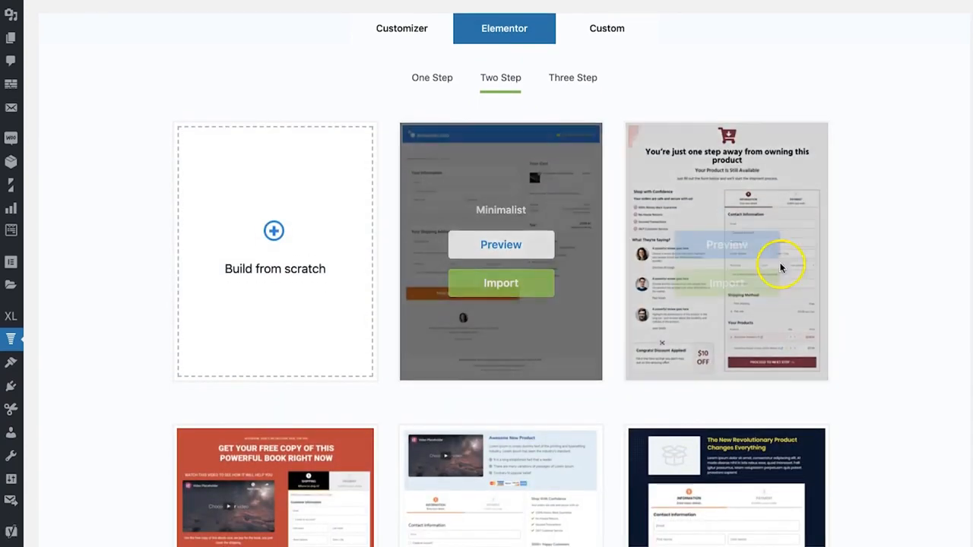
pyautogui.scroll(-5, 849, 271)
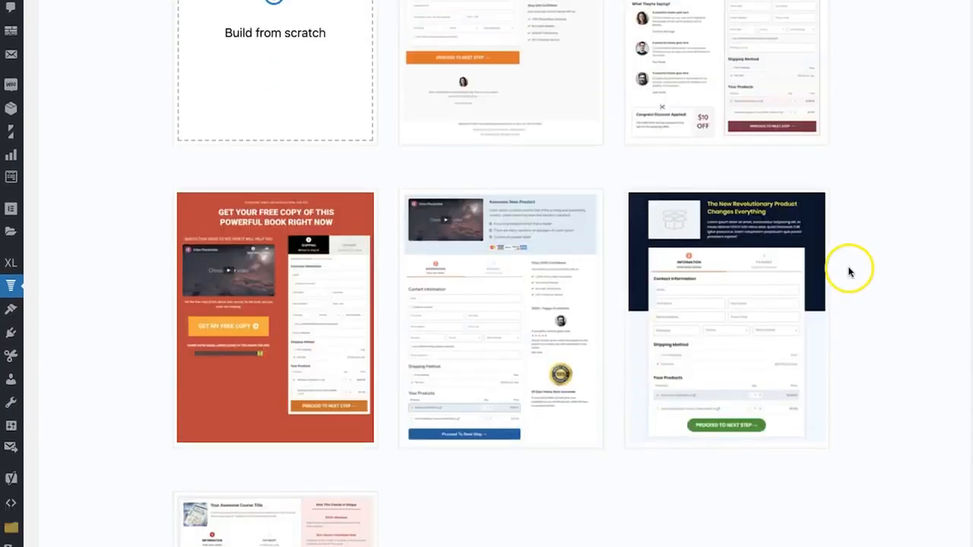
pyautogui.moveTo(576, 266)
pyautogui.scroll(-2, 509, 363)
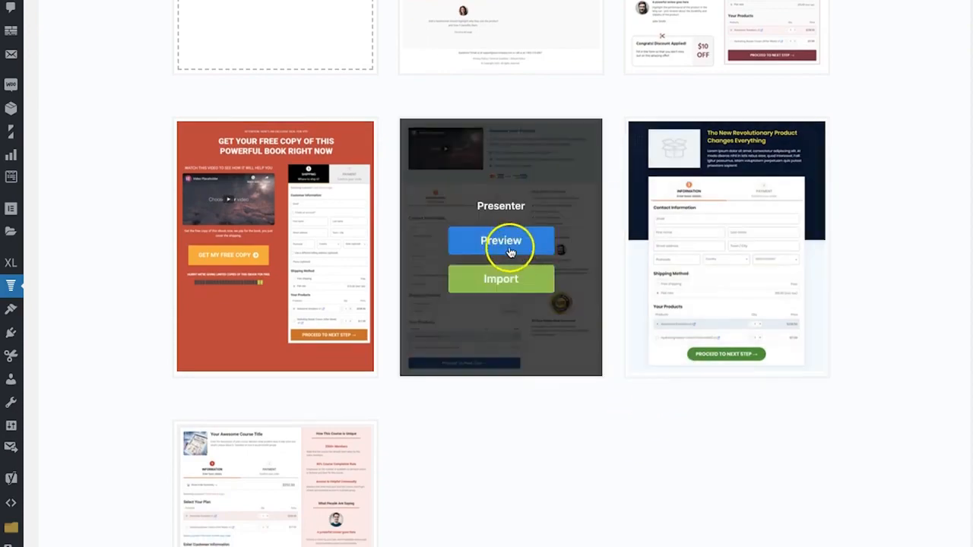
pyautogui.click(510, 251)
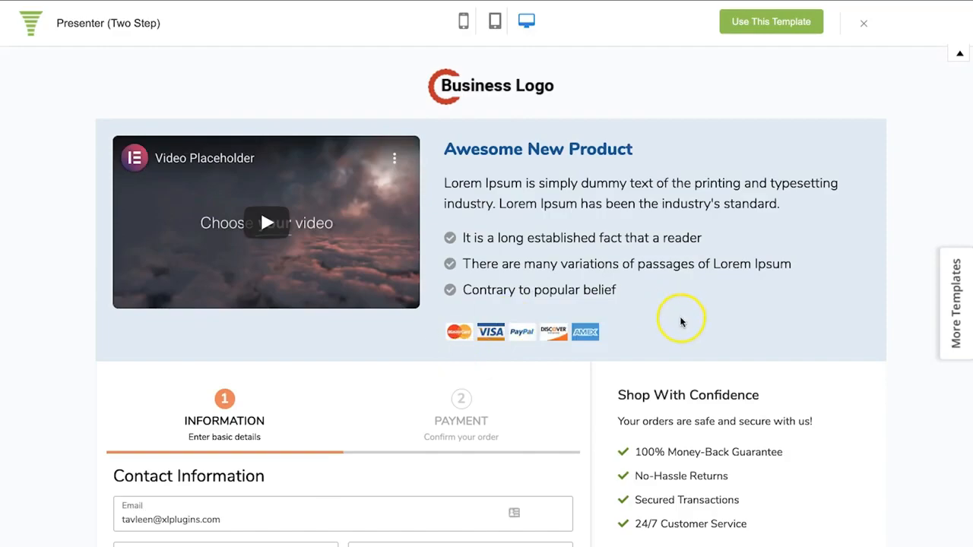
# - Review the Presenter template's desktop page from its header to the product list, and switch the preview to mobile
pyautogui.scroll(-10, 752, 375)
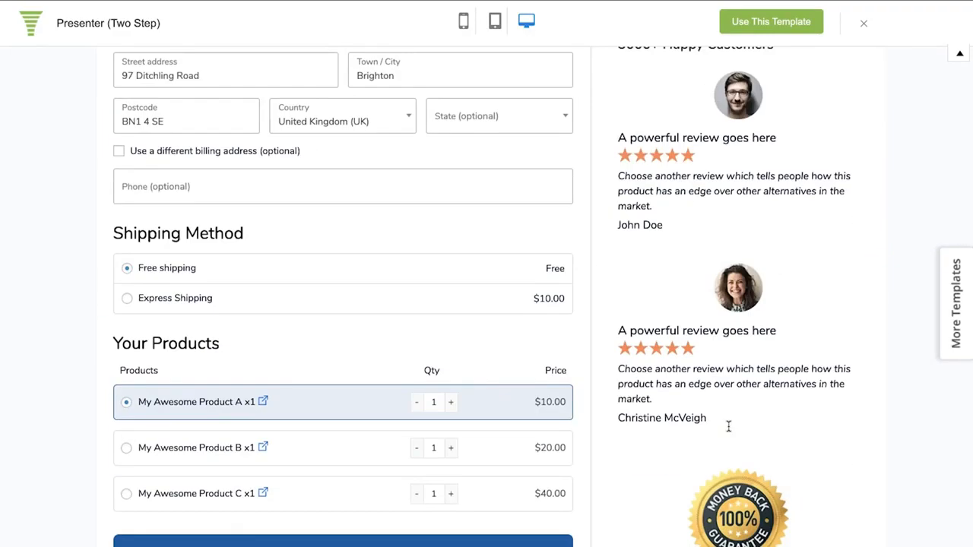
pyautogui.scroll(-2, 728, 427)
pyautogui.scroll(6, 728, 426)
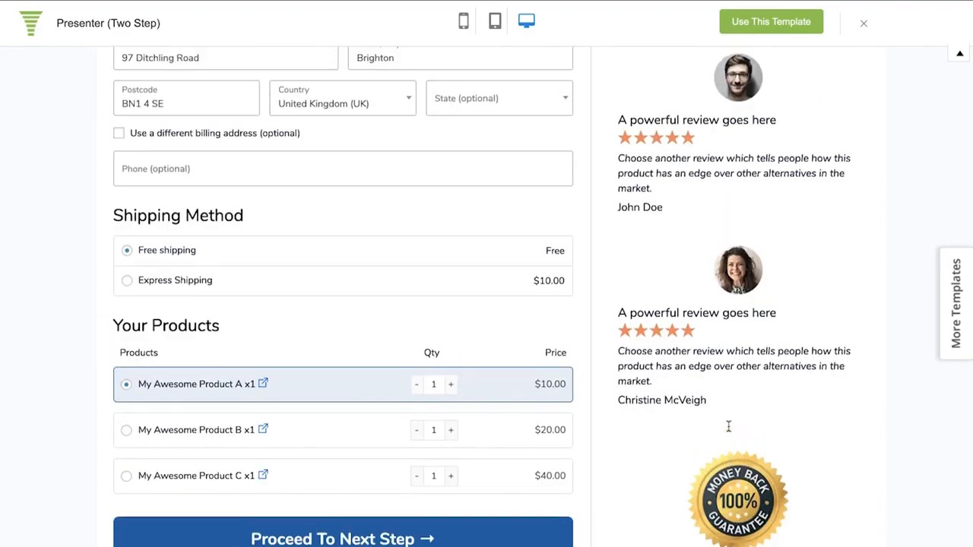
pyautogui.scroll(3, 728, 427)
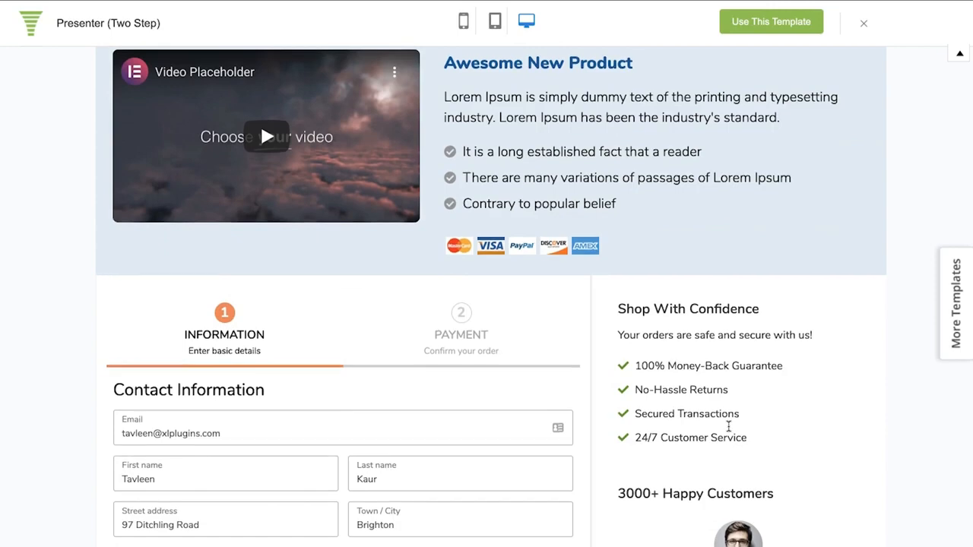
pyautogui.click(446, 328)
pyautogui.scroll(1, 393, 384)
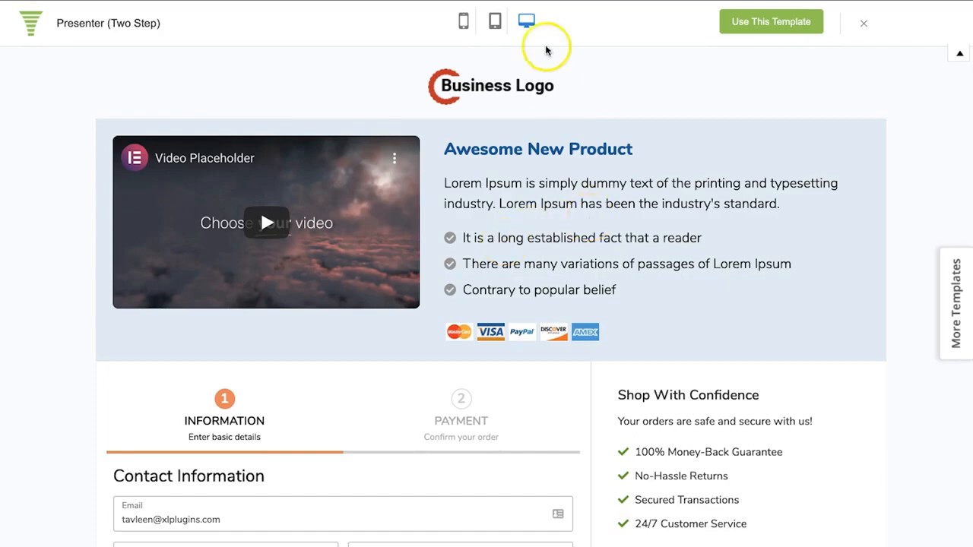
pyautogui.click(465, 23)
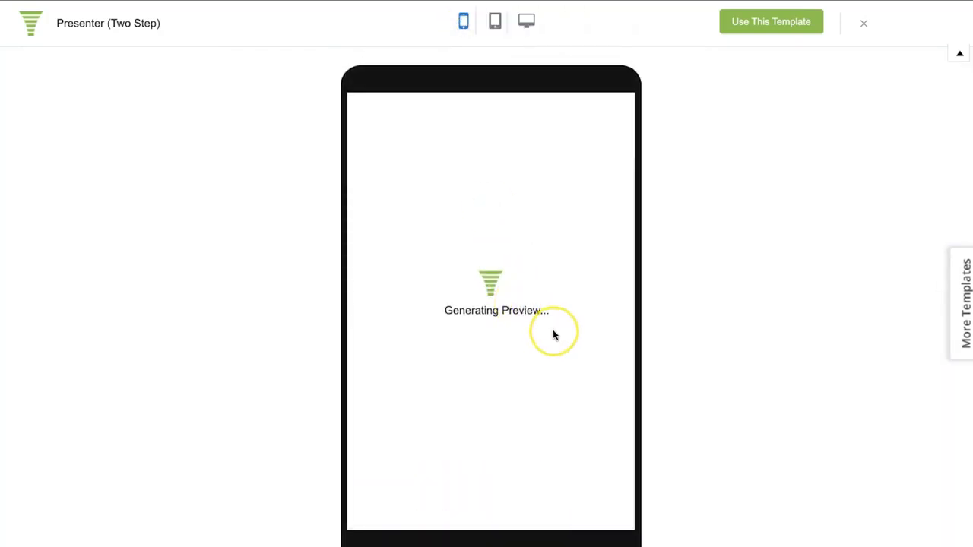
# - Review the top of the Presenter template's mobile page, expanding and collapsing its order summary with the coupon field and totals
pyautogui.click(590, 319)
pyautogui.scroll(-4, 593, 321)
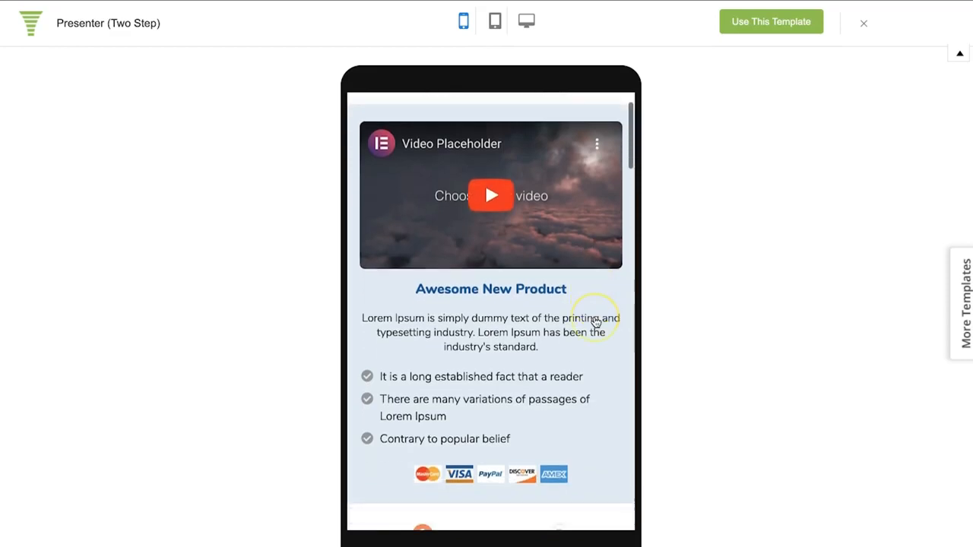
pyautogui.scroll(-3, 596, 323)
pyautogui.click(485, 282)
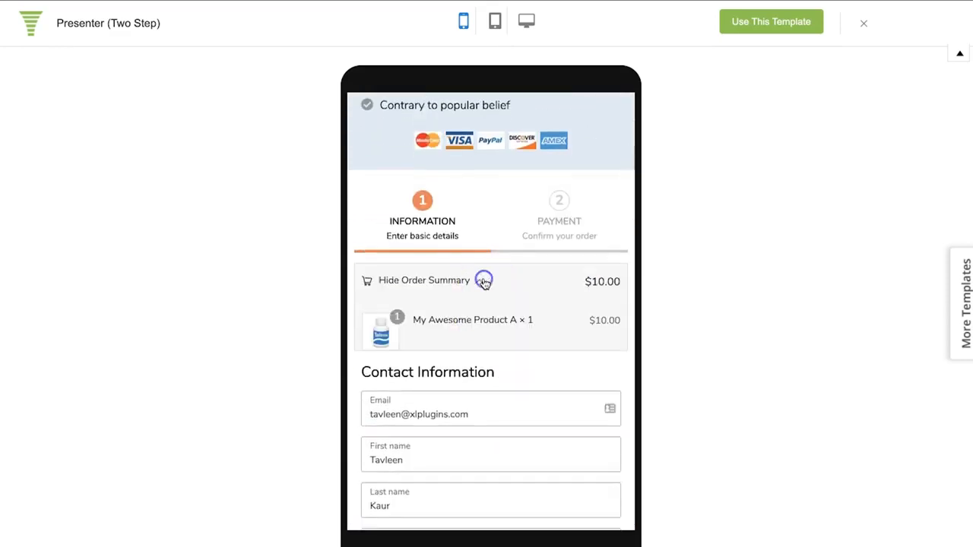
pyautogui.click(480, 285)
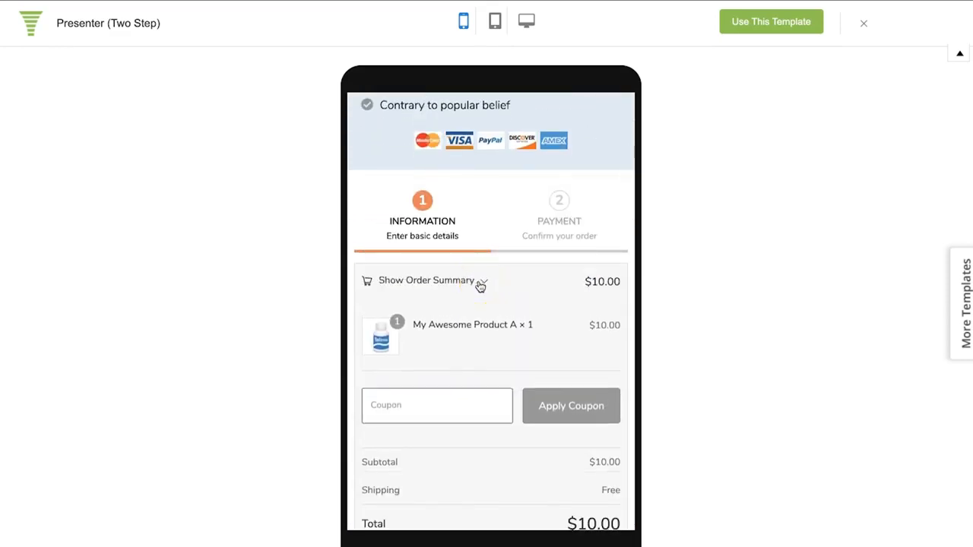
pyautogui.scroll(-3, 525, 320)
pyautogui.click(476, 163)
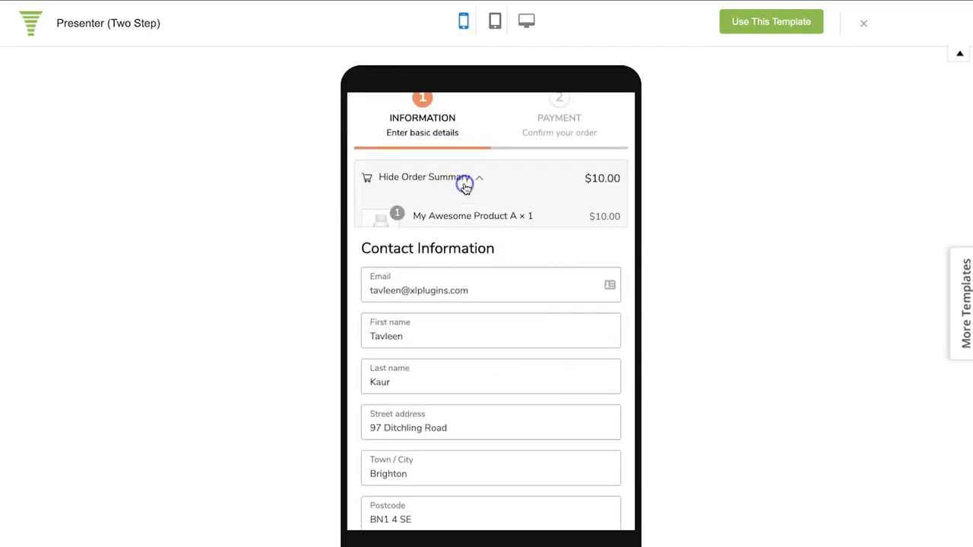
pyautogui.scroll(-1, 541, 262)
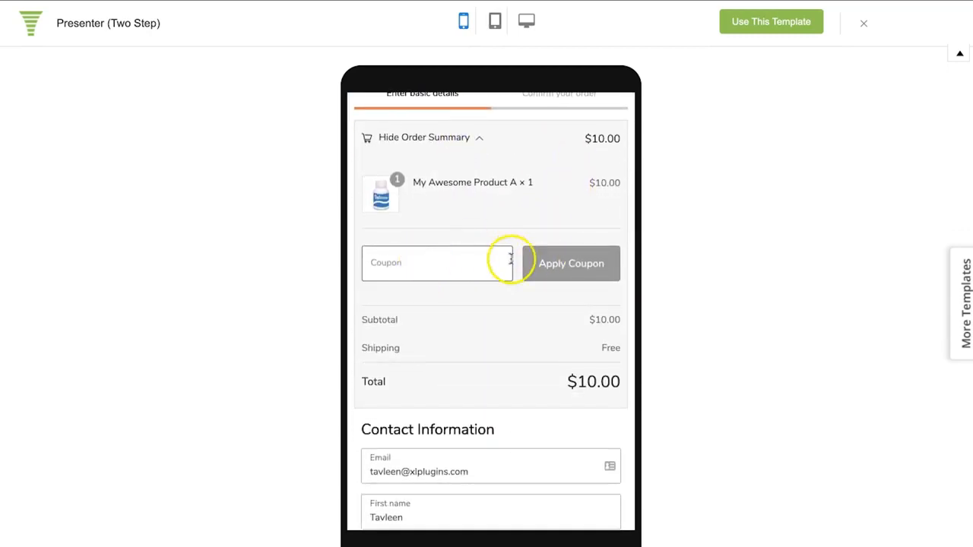
pyautogui.scroll(1, 475, 228)
pyautogui.click(474, 181)
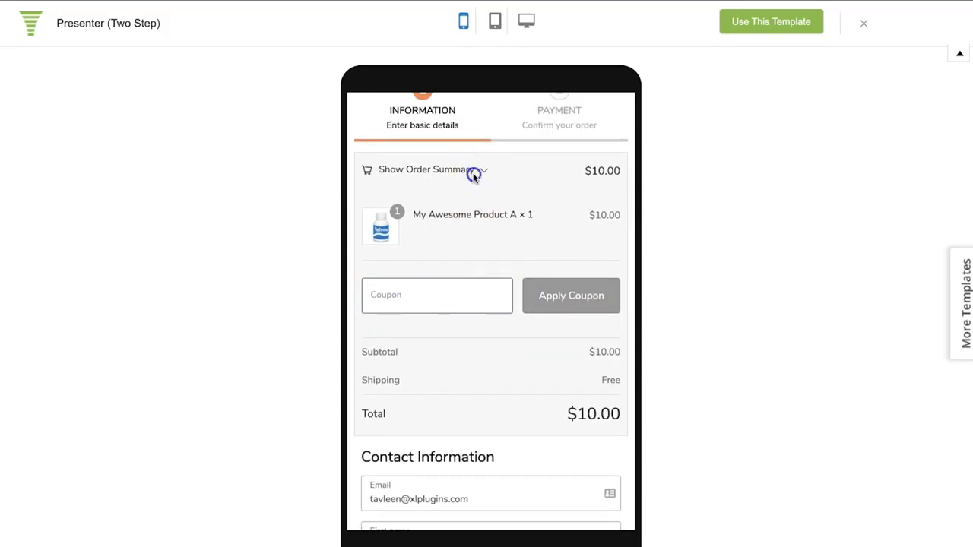
# - Select My Awesome Product B in the mobile preview's product list, and switch to My Awesome Product A with a quantity of 2
pyautogui.scroll(-5, 522, 266)
pyautogui.scroll(-5, 536, 290)
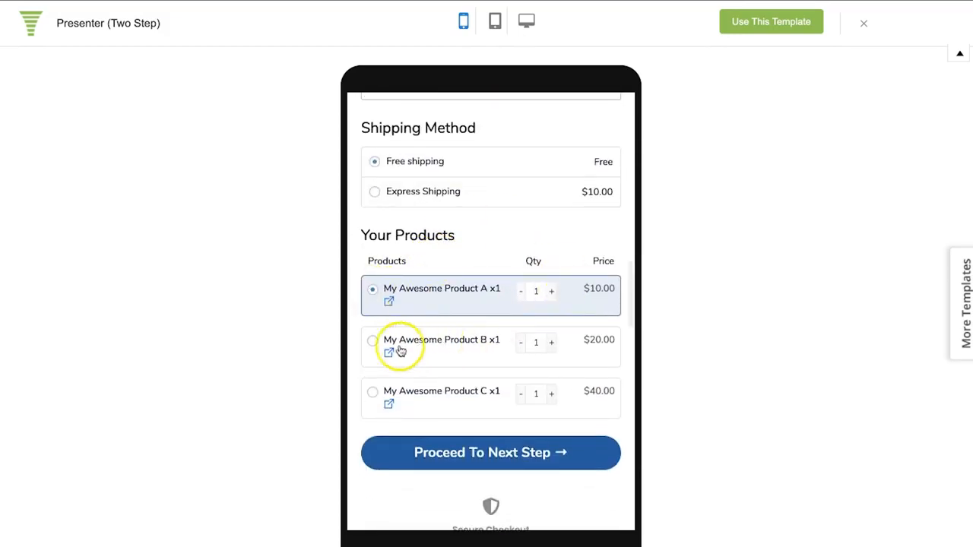
pyautogui.click(374, 346)
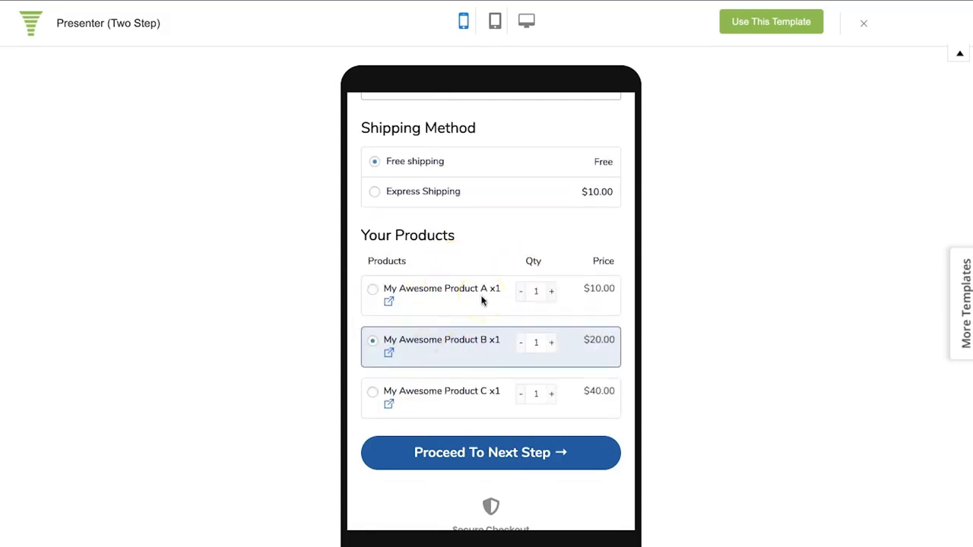
pyautogui.scroll(-1, 481, 301)
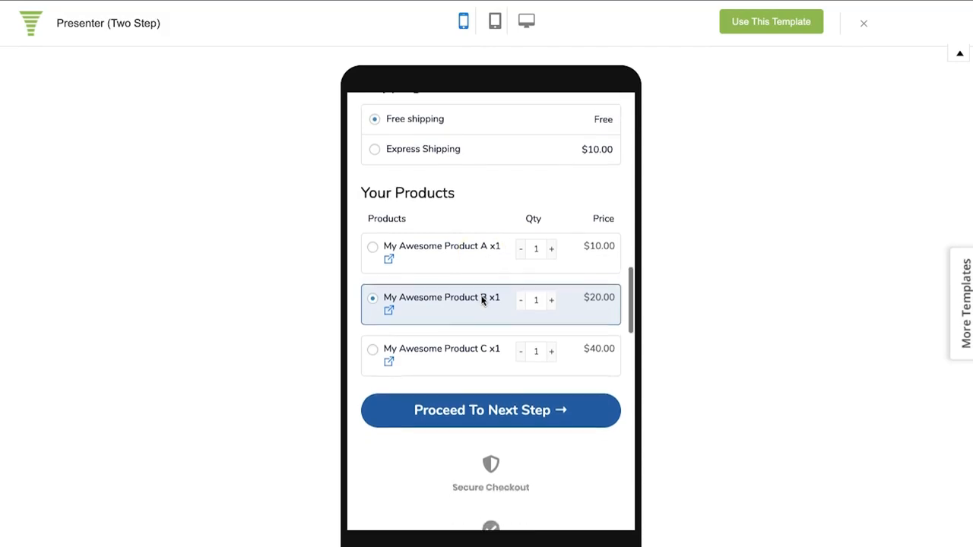
pyautogui.click(551, 247)
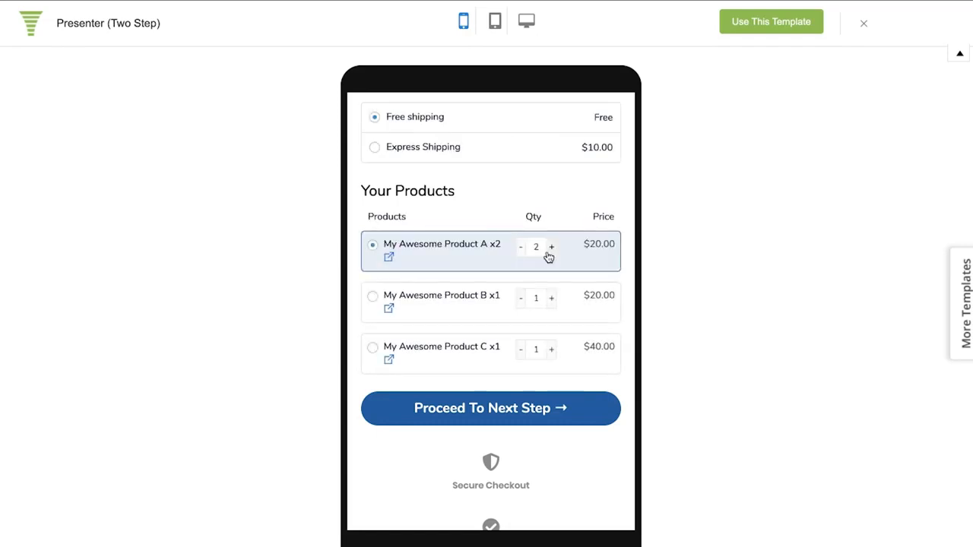
pyautogui.scroll(-2, 549, 257)
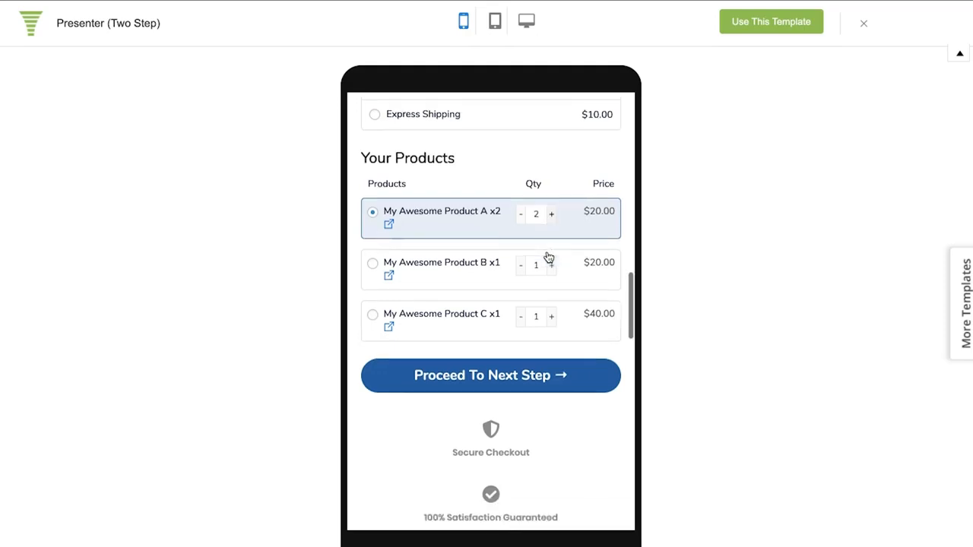
pyautogui.scroll(-1, 549, 257)
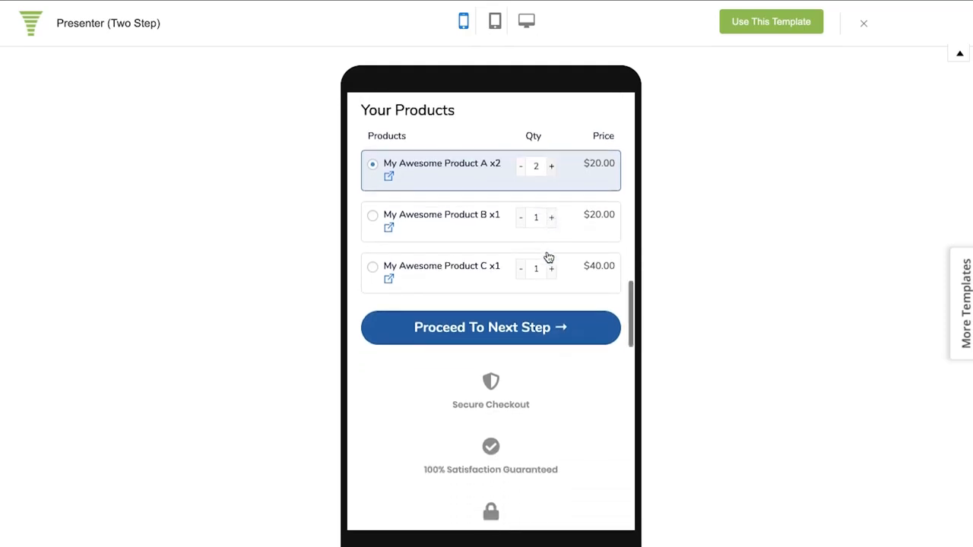
# - Proceed to the payment step of the mobile preview, review its order summary and payment options, and close the preview
pyautogui.click(497, 321)
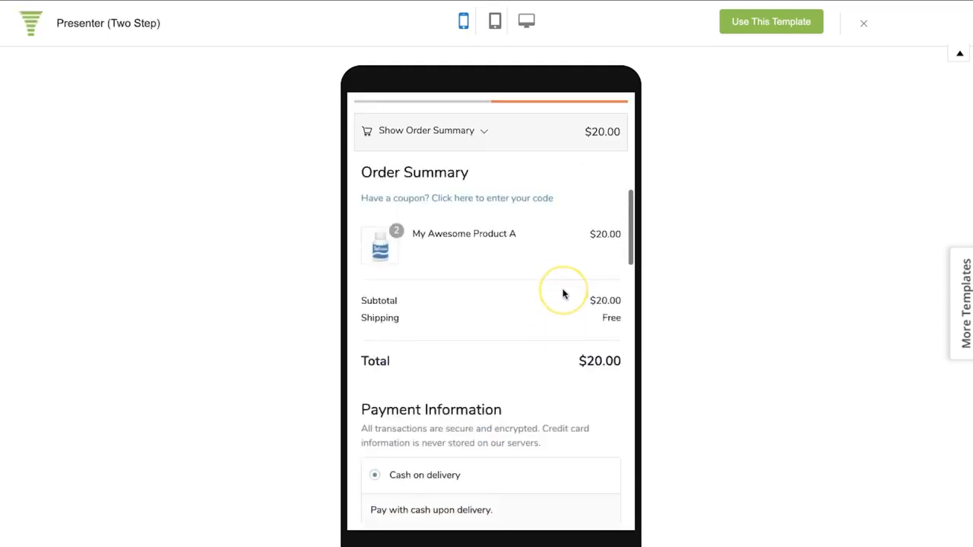
pyautogui.scroll(-3, 563, 294)
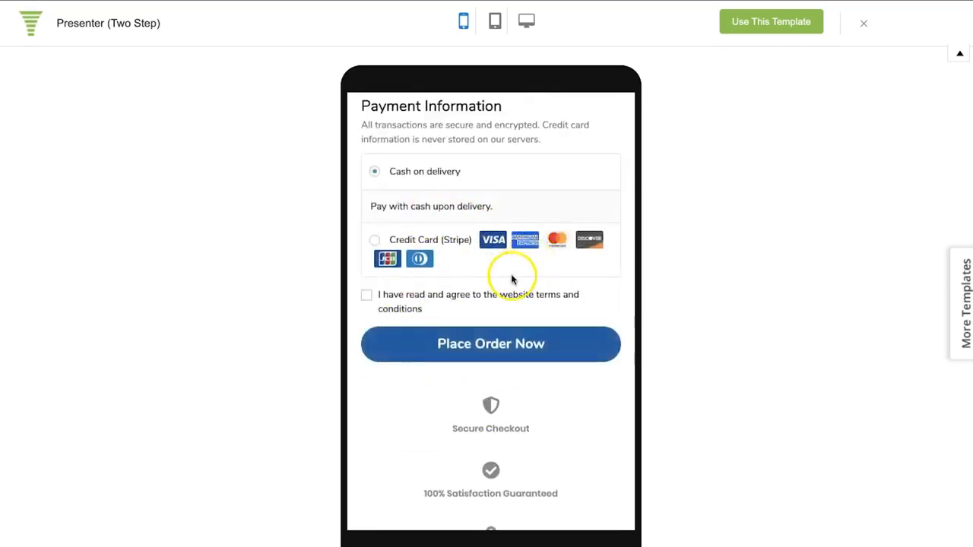
pyautogui.scroll(10, 513, 278)
pyautogui.scroll(8, 482, 187)
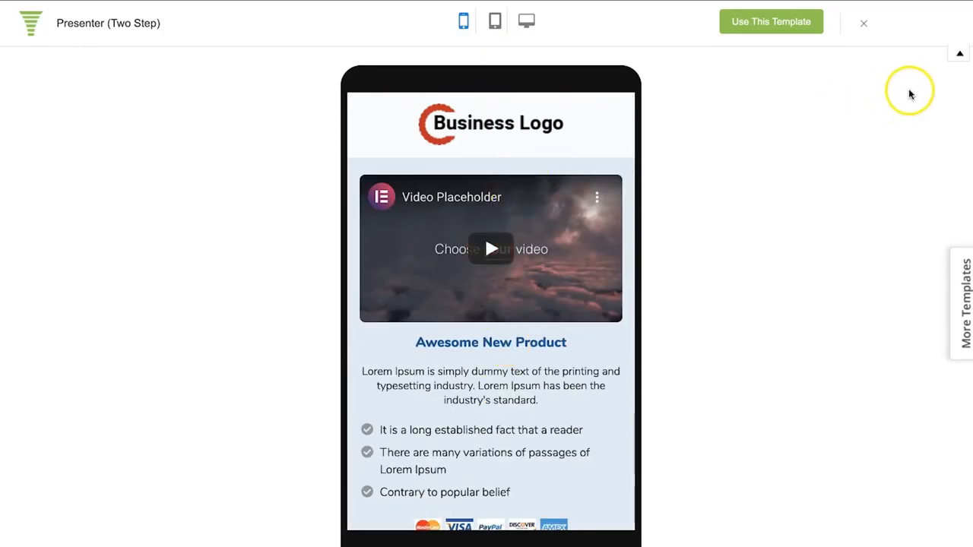
pyautogui.click(864, 24)
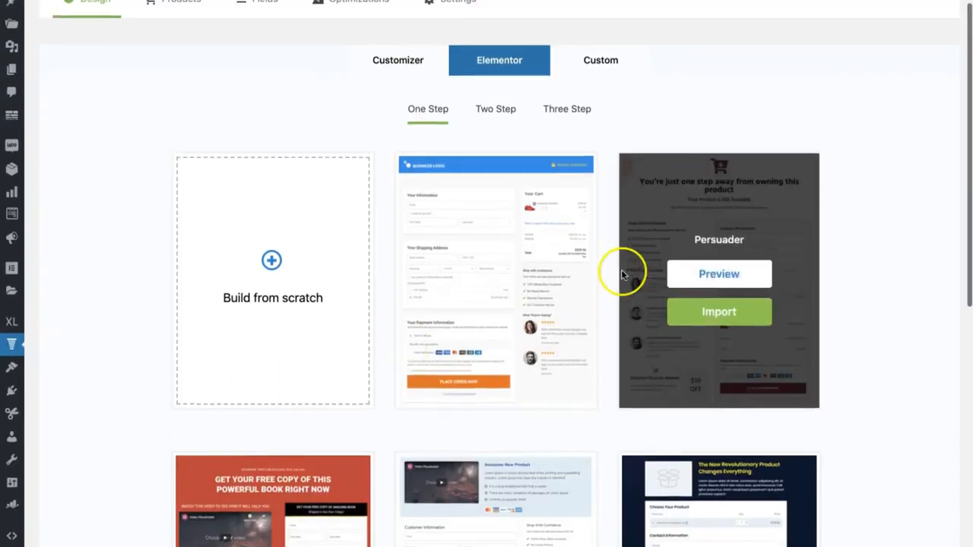
# - Import the two-step Minimalist template from the Elementor collection
pyautogui.scroll(-1, 908, 210)
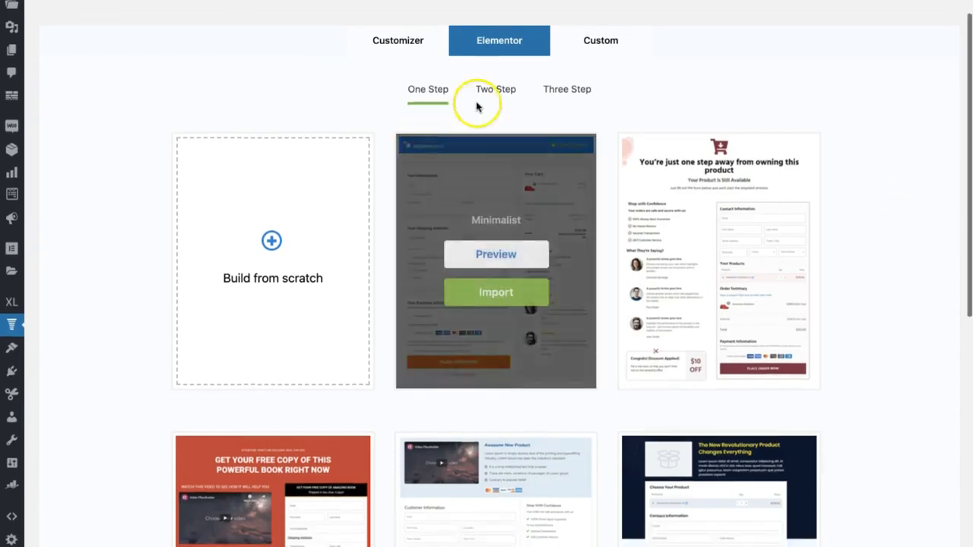
pyautogui.click(491, 89)
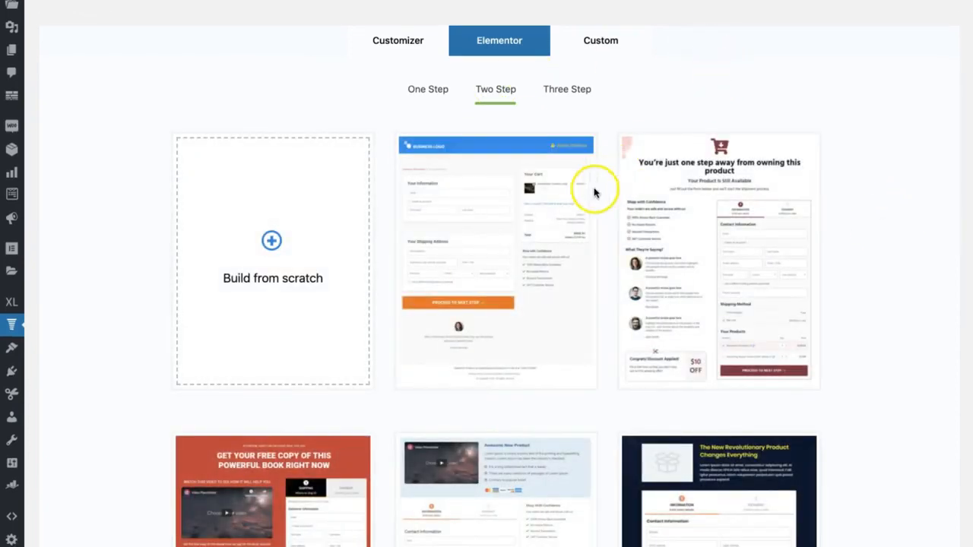
pyautogui.scroll(2, 577, 205)
pyautogui.click(496, 146)
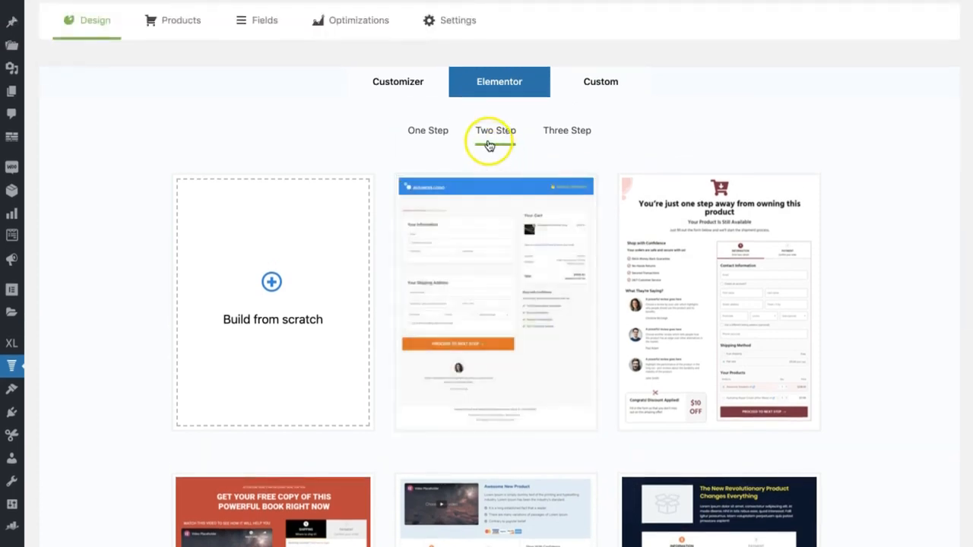
pyautogui.click(495, 335)
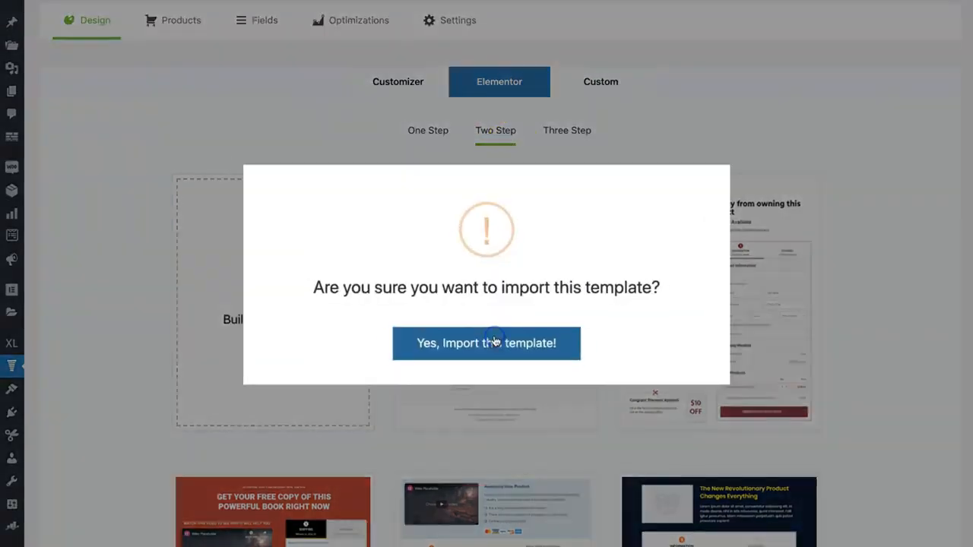
pyautogui.click(495, 342)
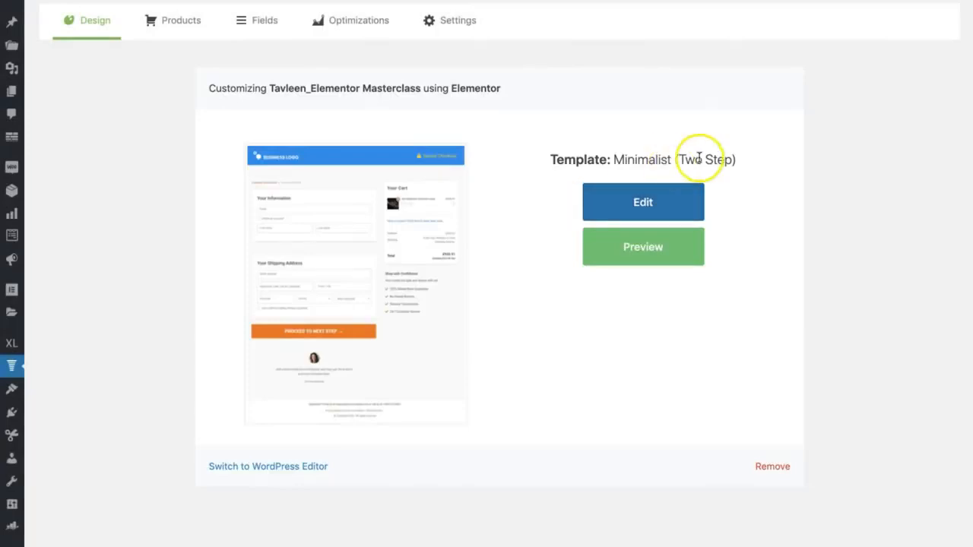
# - Open the imported Minimalist (Two Step) template for editing in Elementor and look through its products, information and address sections
pyautogui.moveTo(668, 159); pyautogui.dragTo(729, 161)
pyautogui.click(744, 193)
pyautogui.click(632, 208)
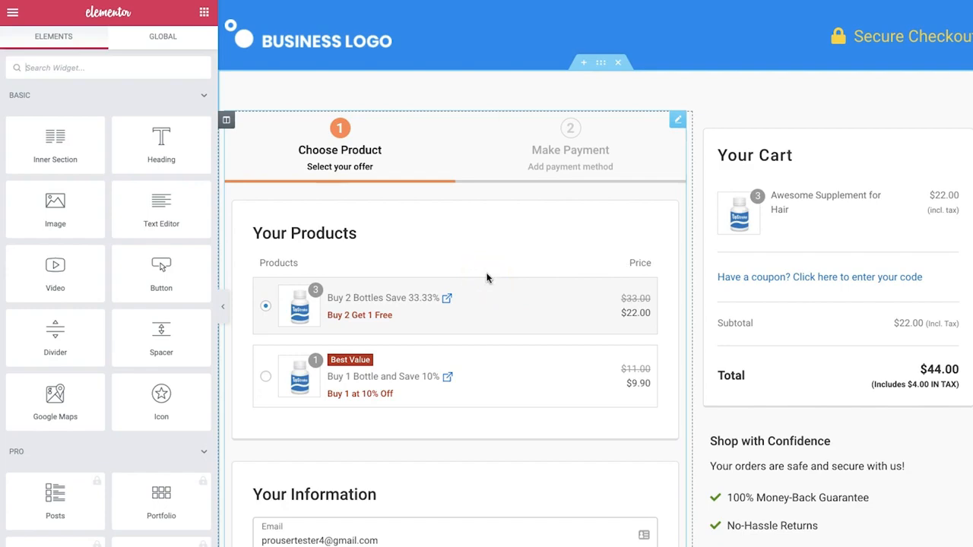
pyautogui.scroll(-3, 487, 278)
pyautogui.scroll(-2, 487, 278)
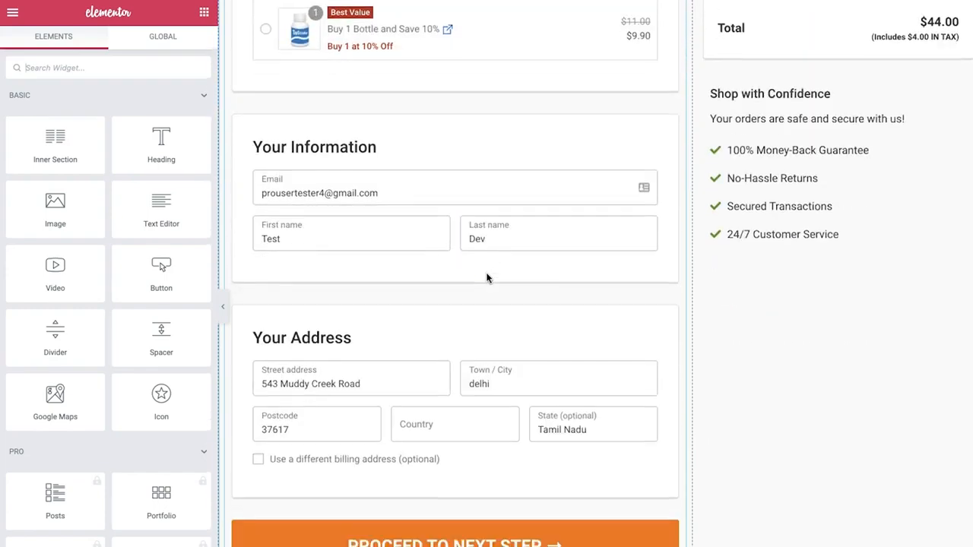
pyautogui.scroll(5, 487, 276)
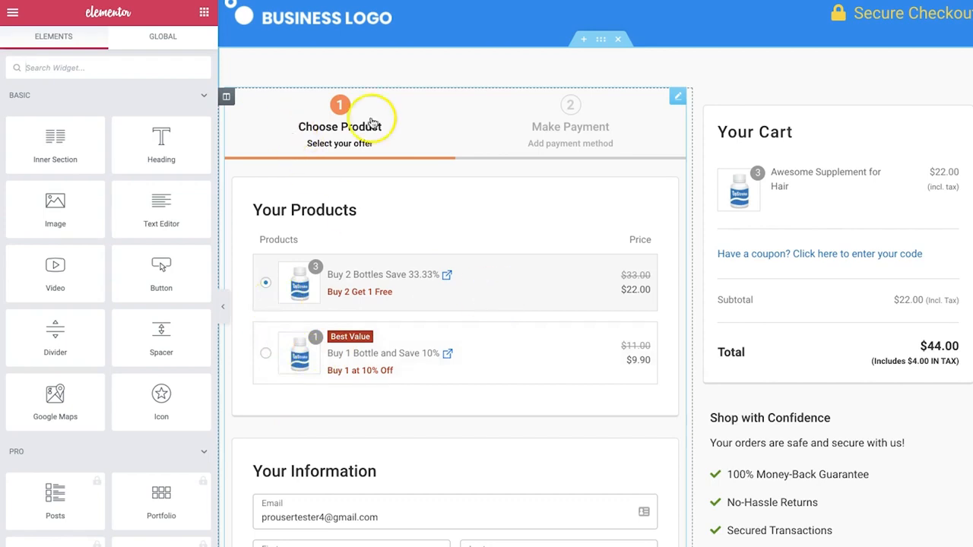
# - Show the settings of the checkout form and the mini cart, and return to the checkout form with its Steps section collapsed
pyautogui.click(680, 102)
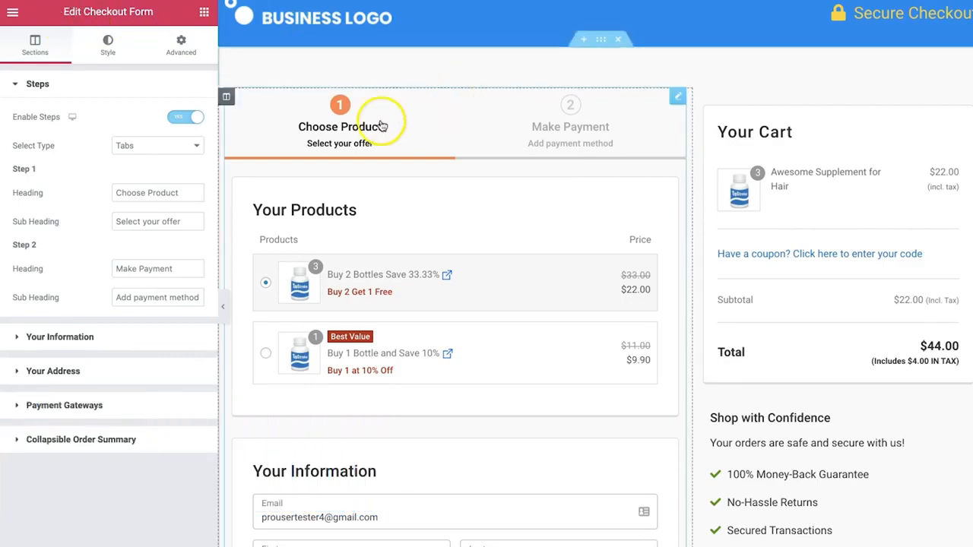
pyautogui.click(964, 113)
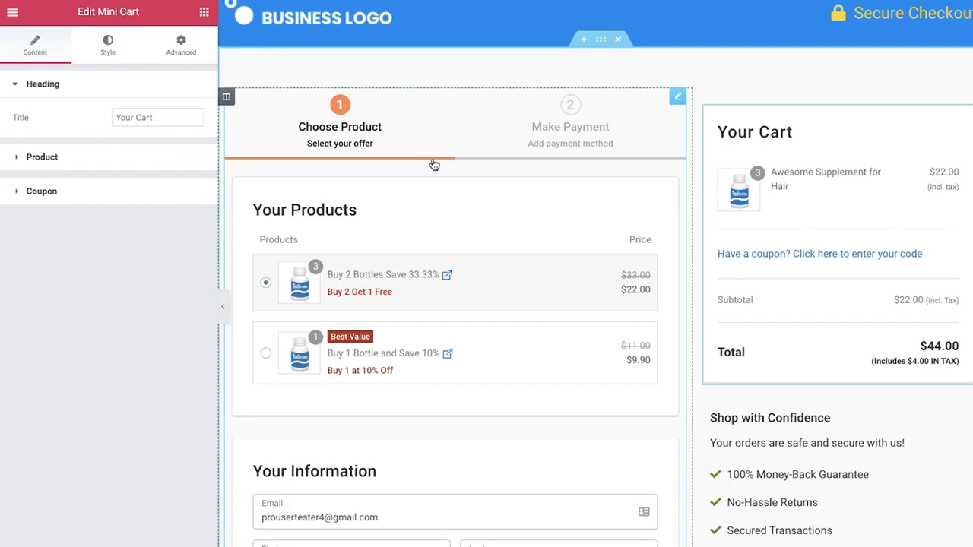
pyautogui.click(677, 99)
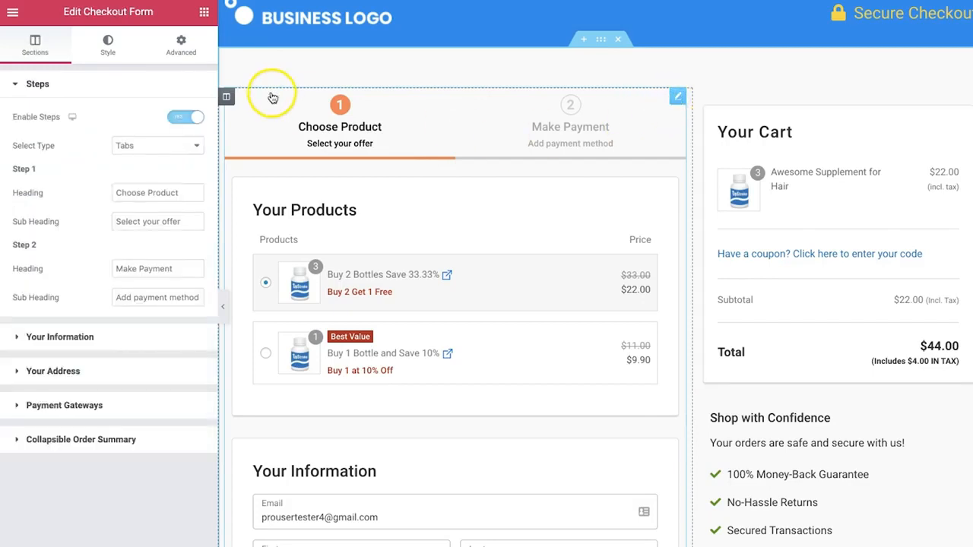
pyautogui.click(155, 79)
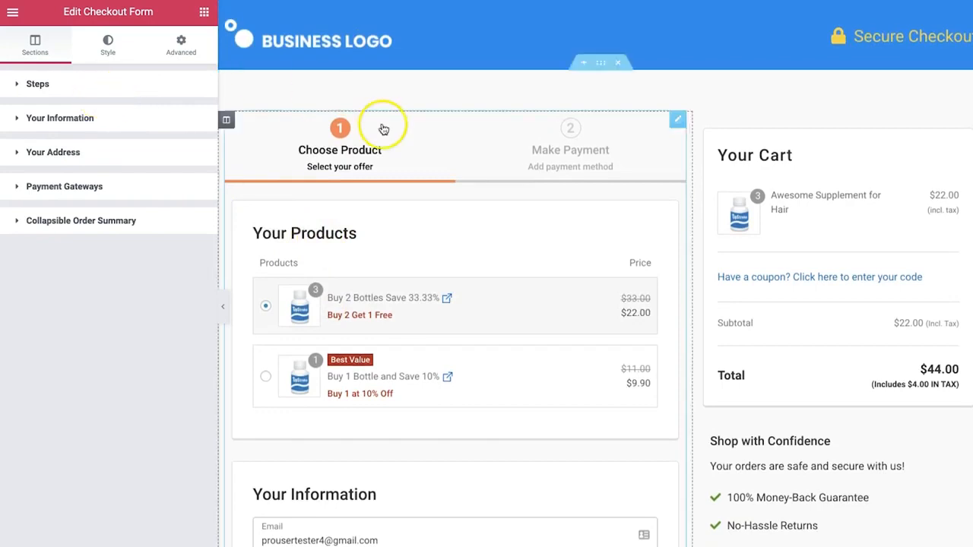
# - Compare the checkout form's editable sections with the products, information, address and proceed button areas on the page
pyautogui.scroll(-1, 395, 149)
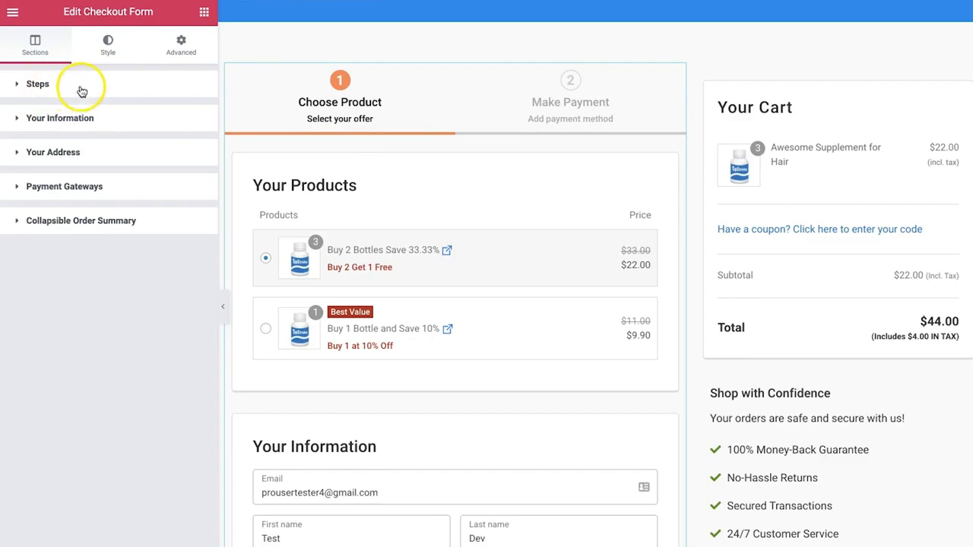
pyautogui.scroll(-1, 398, 144)
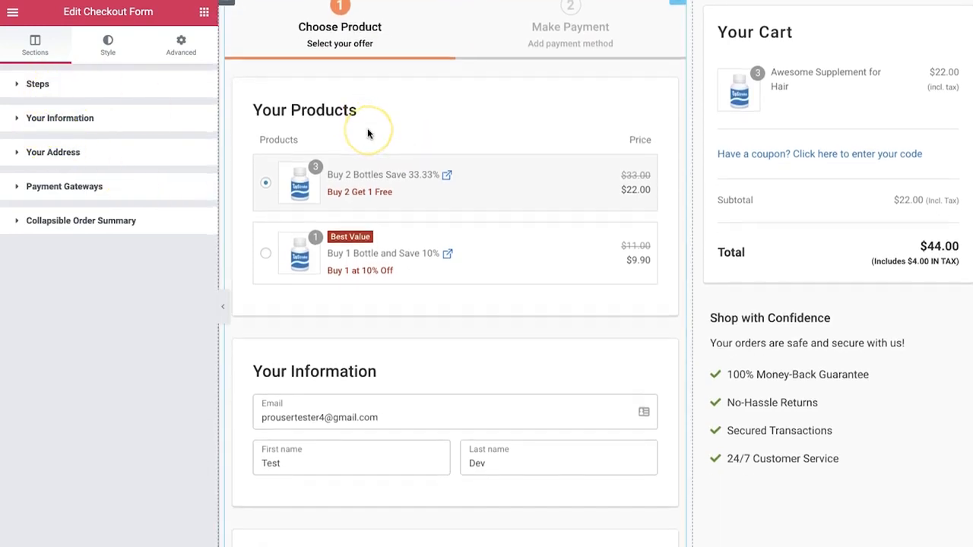
pyautogui.scroll(-3, 367, 131)
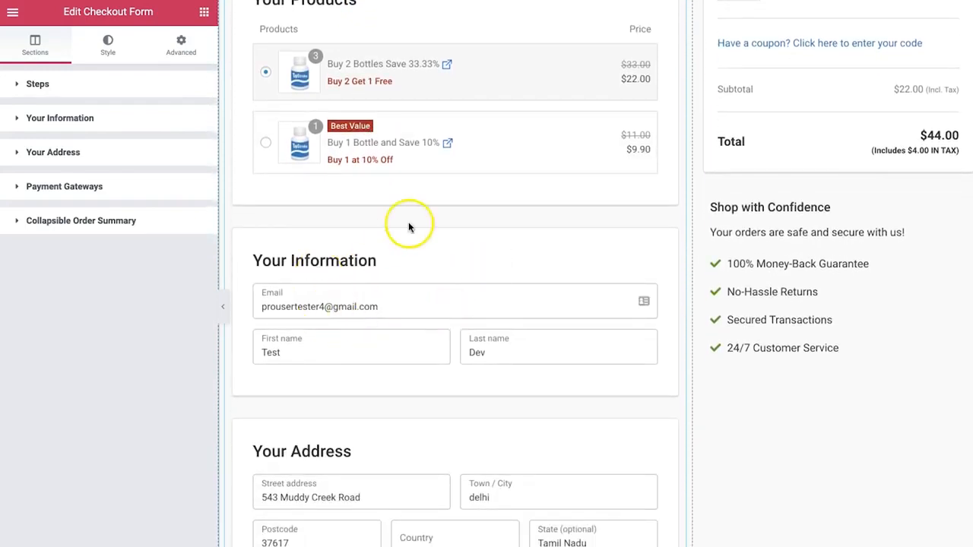
pyautogui.scroll(-1, 411, 259)
pyautogui.scroll(-1, 397, 234)
pyautogui.scroll(-2, 397, 234)
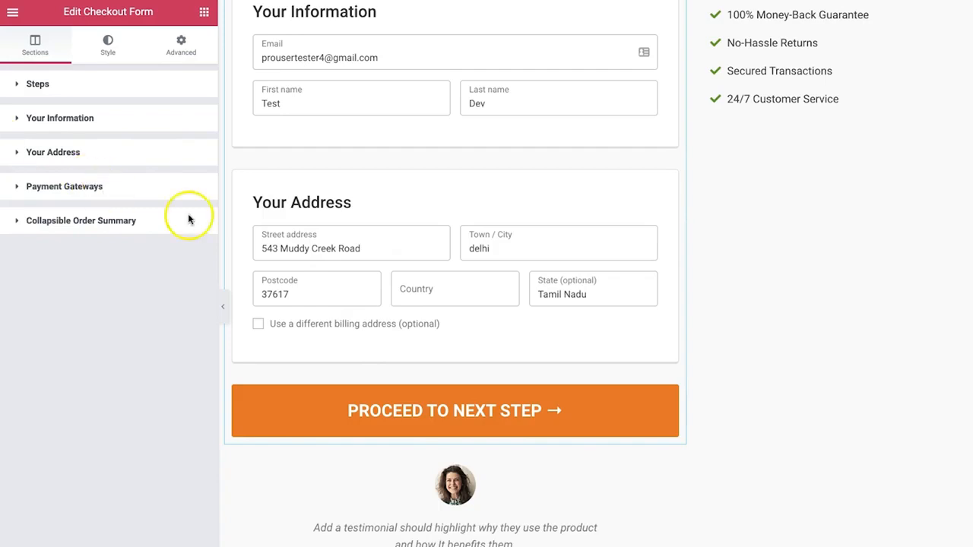
pyautogui.scroll(3, 319, 321)
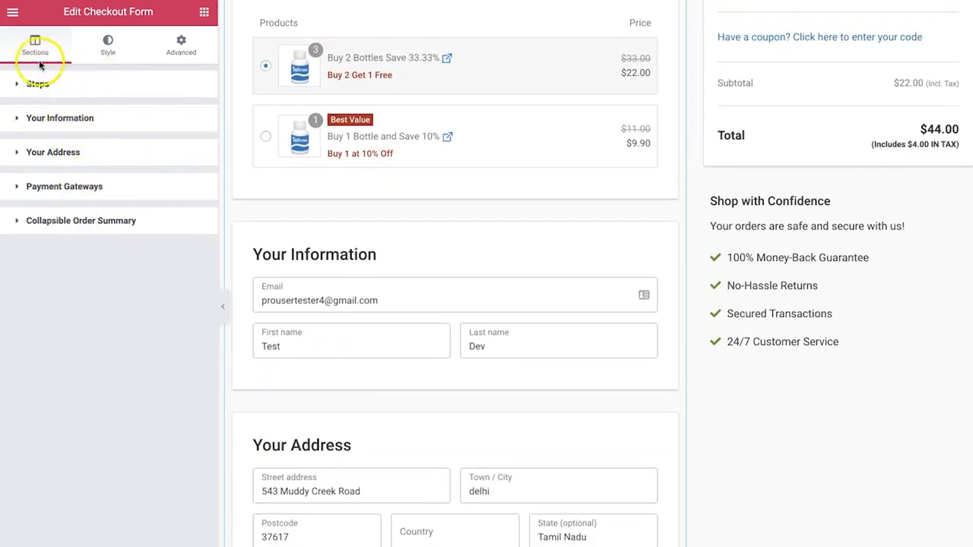
pyautogui.scroll(2, 337, 180)
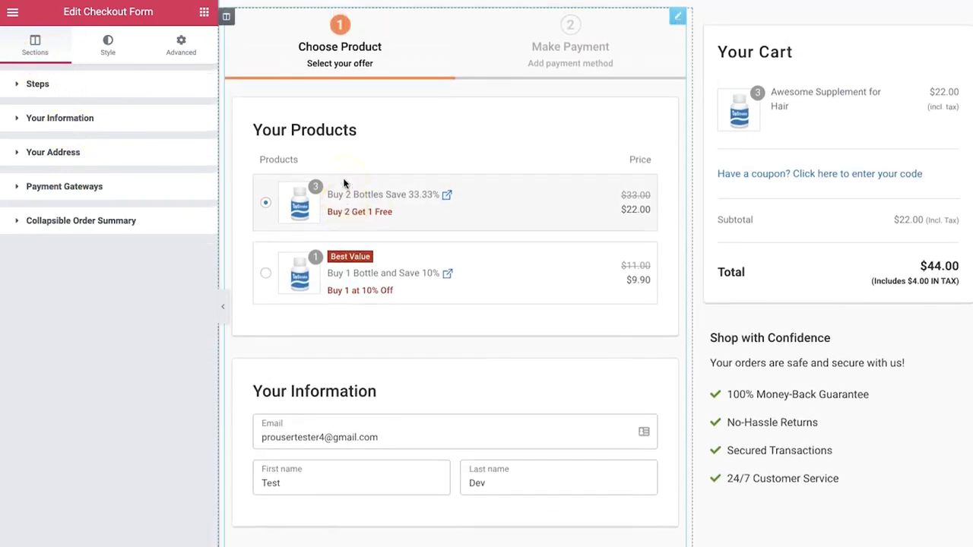
pyautogui.scroll(1, 344, 183)
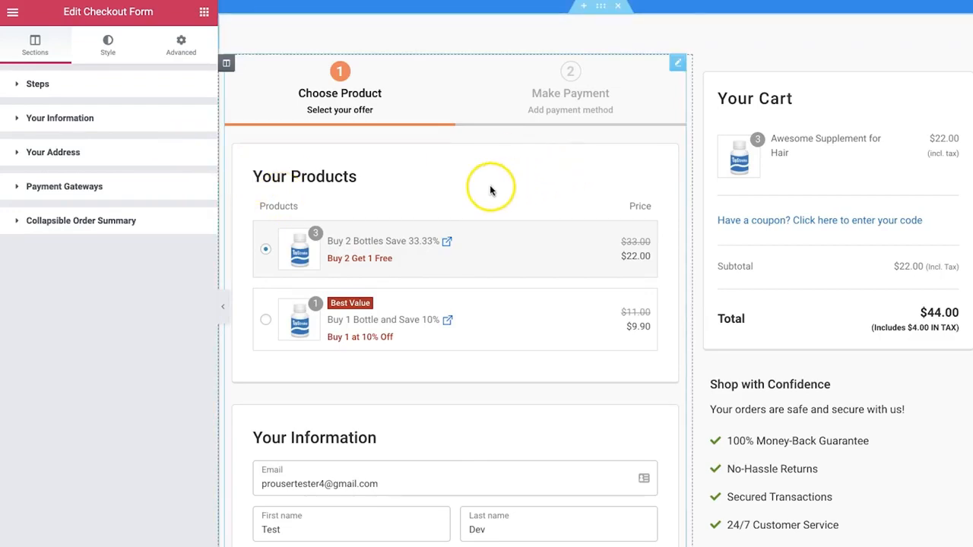
# - Try the Breadcrumb type for the checkout form's steps, and set the type back to Tabs
pyautogui.scroll(-3, 489, 184)
pyautogui.scroll(3, 490, 184)
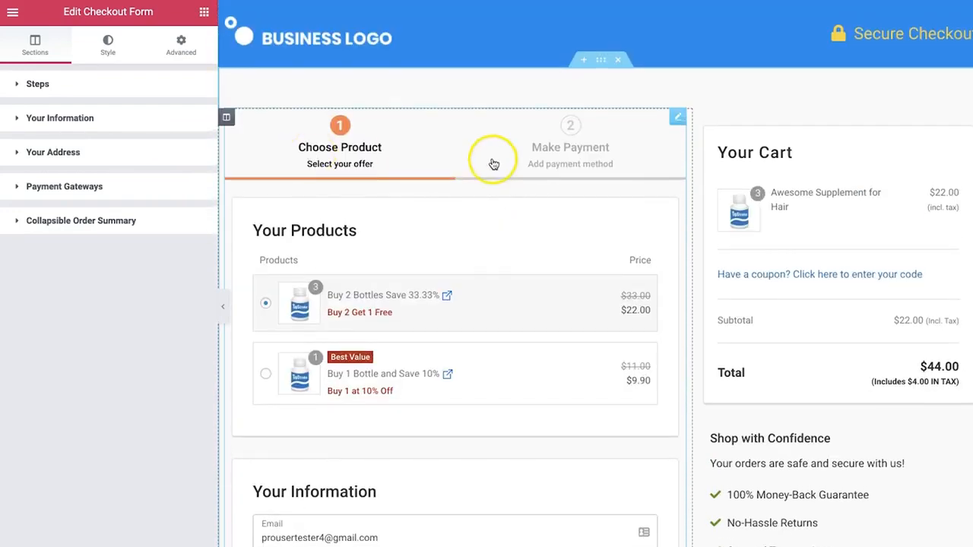
pyautogui.click(83, 89)
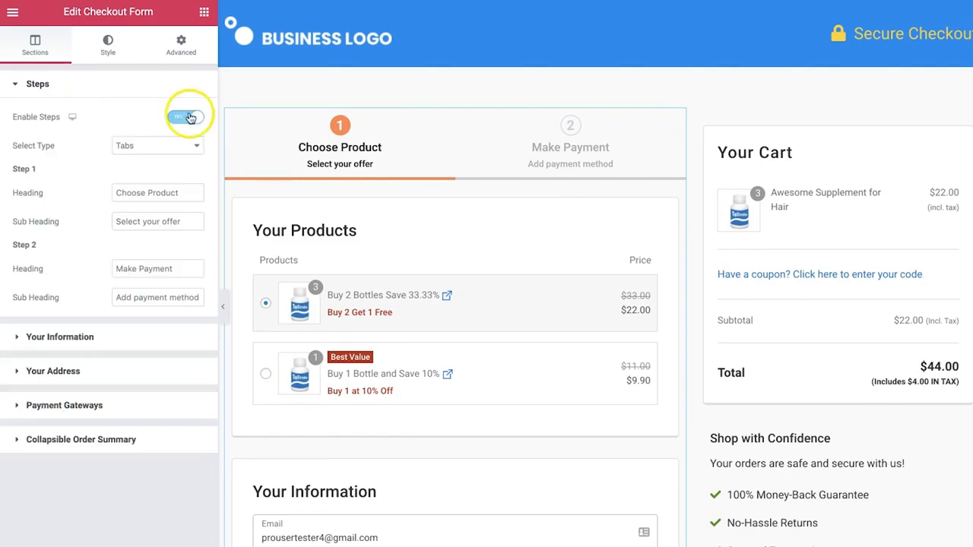
pyautogui.click(161, 145)
pyautogui.click(152, 157)
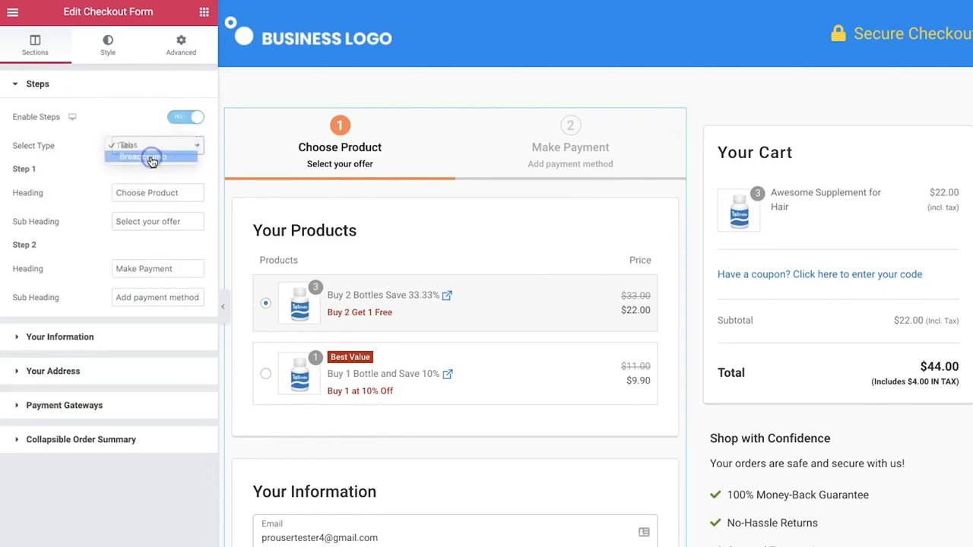
pyautogui.click(152, 146)
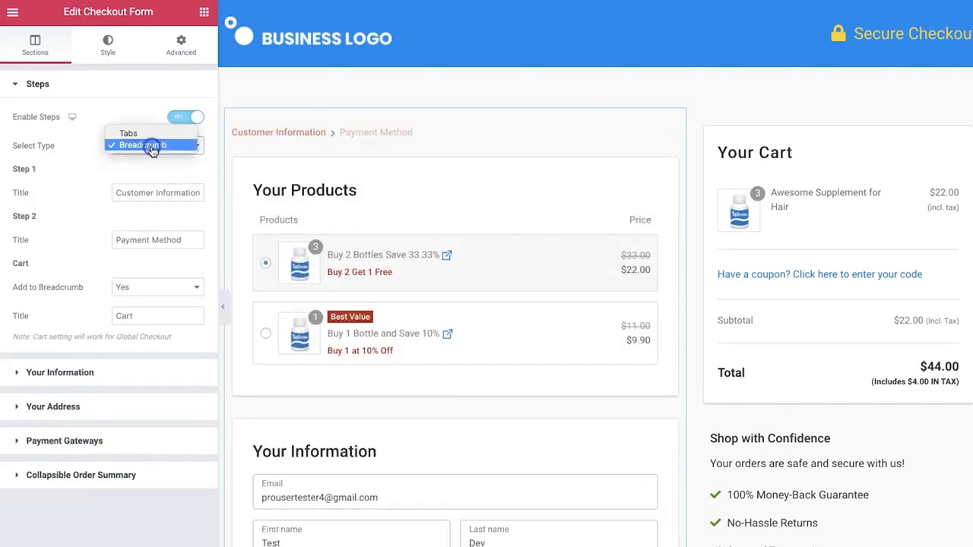
pyautogui.click(140, 132)
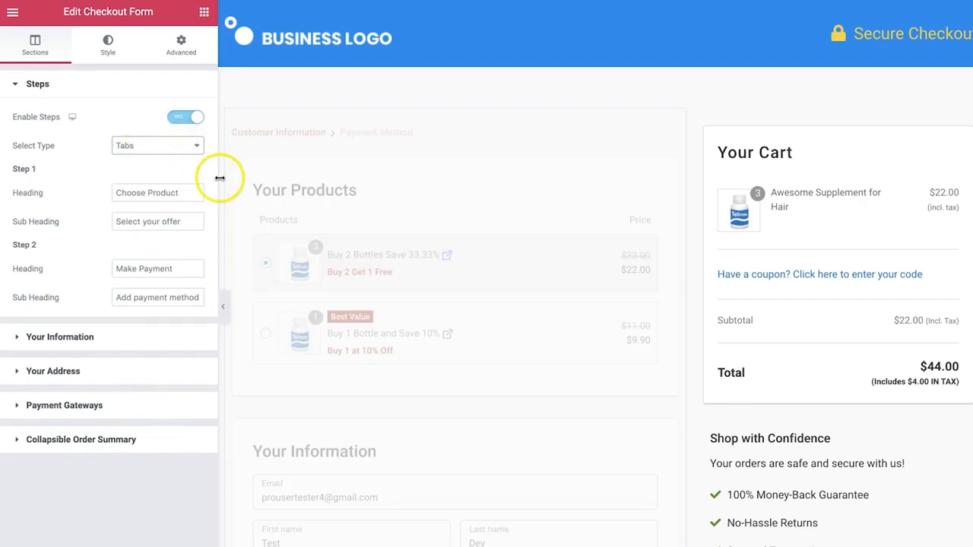
# - Examine the heading and sub heading fields of Step 1 and the option that enables the steps
pyautogui.click(171, 194)
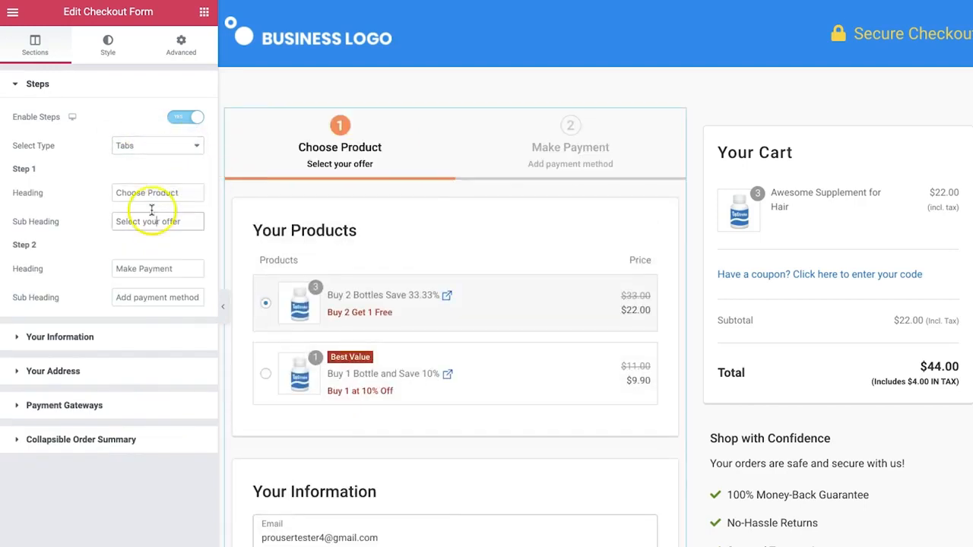
pyautogui.click(159, 223)
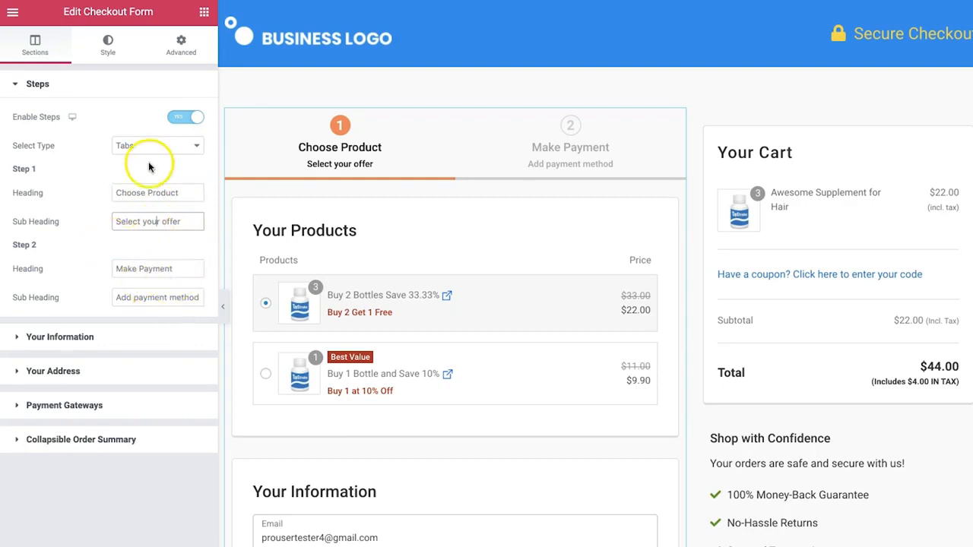
pyautogui.click(189, 116)
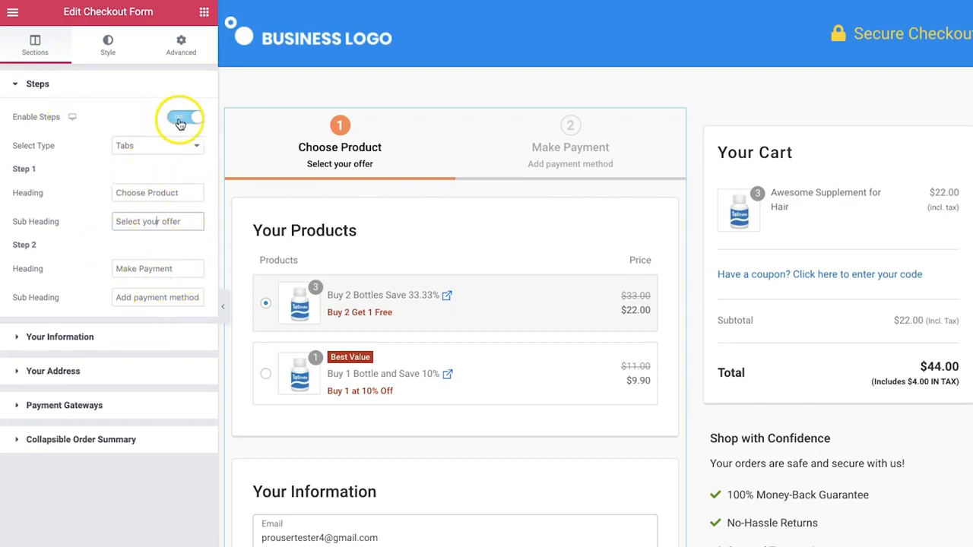
# - Set the text color of the active step to greyish brown (#988585) in the Steps style settings
pyautogui.click(108, 47)
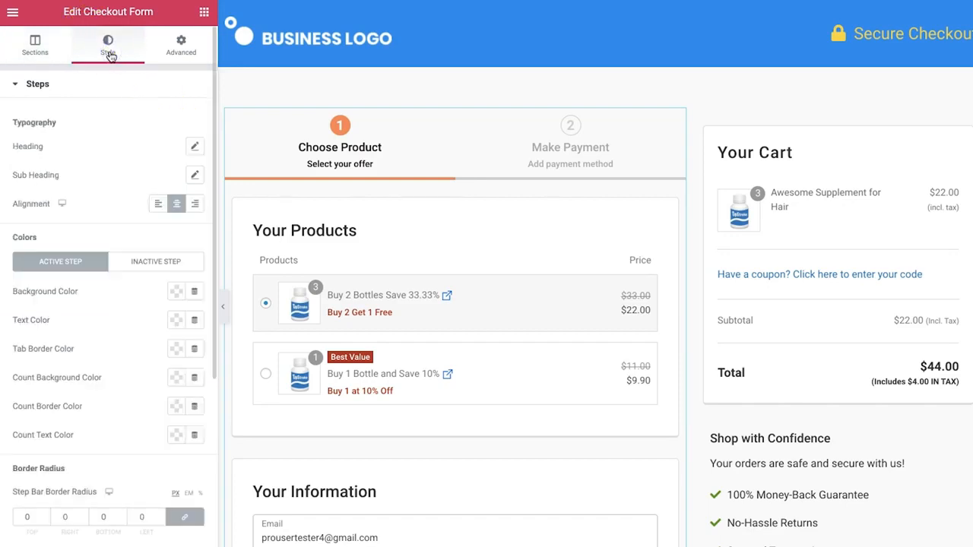
pyautogui.scroll(-2, 126, 262)
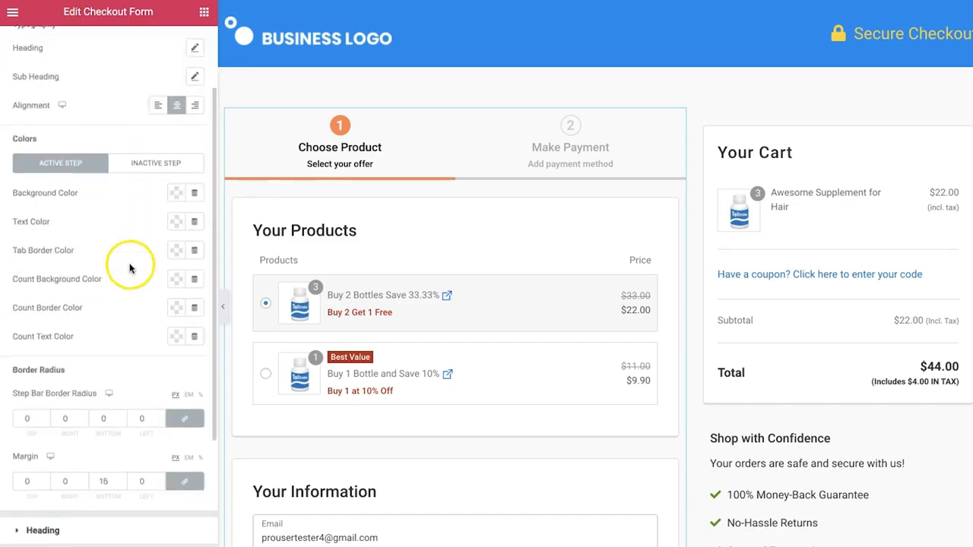
pyautogui.scroll(-1, 159, 209)
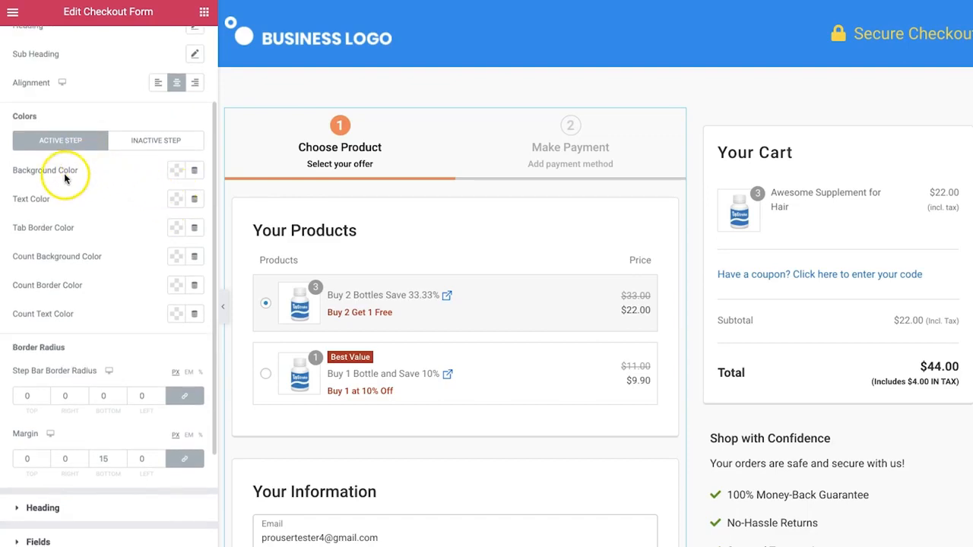
pyautogui.click(175, 199)
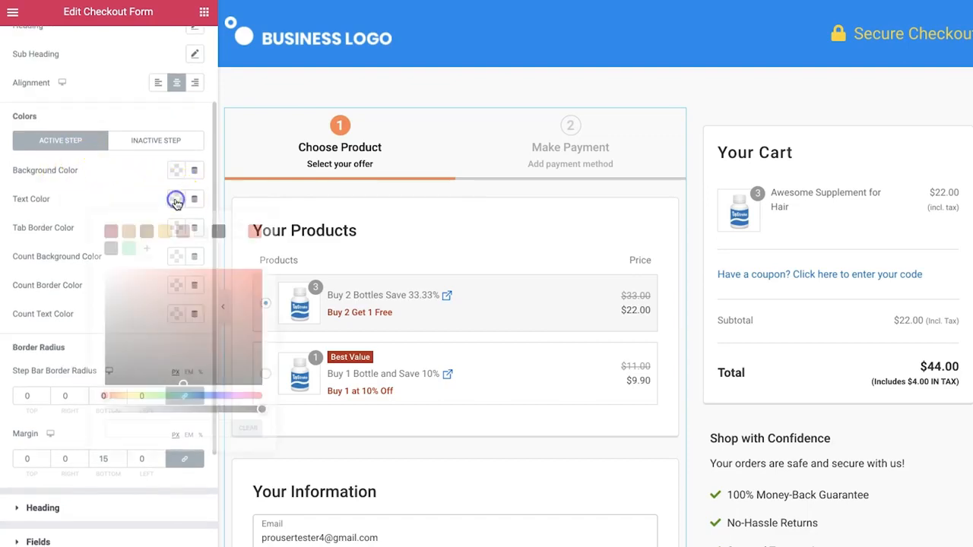
pyautogui.moveTo(206, 317); pyautogui.dragTo(121, 319)
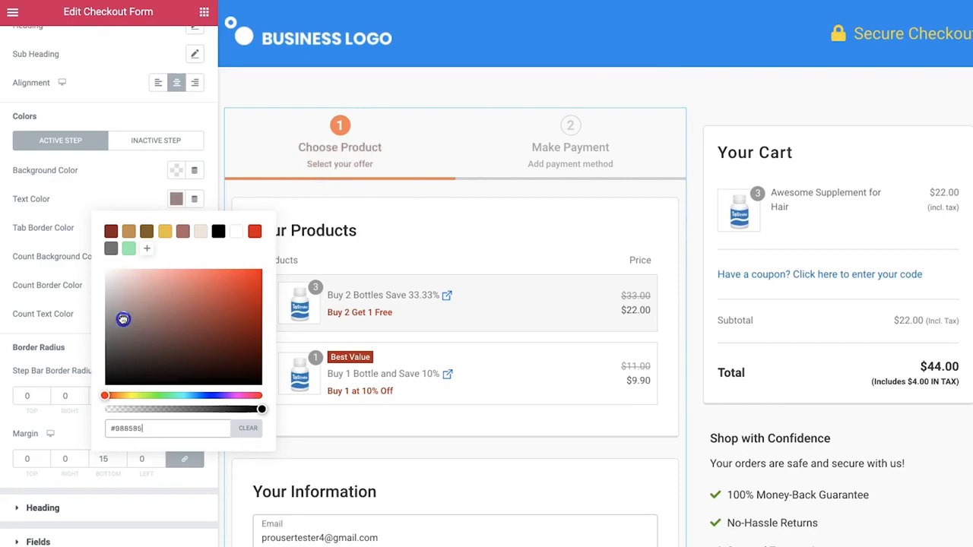
pyautogui.click(114, 200)
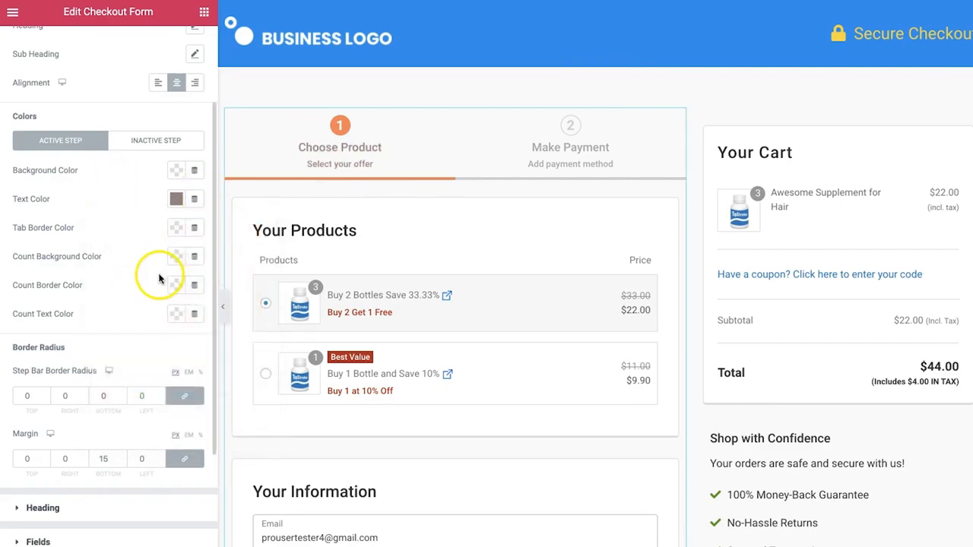
# - Set the active step's count background color to red (#D51313)
pyautogui.scroll(-1, 158, 275)
pyautogui.click(175, 240)
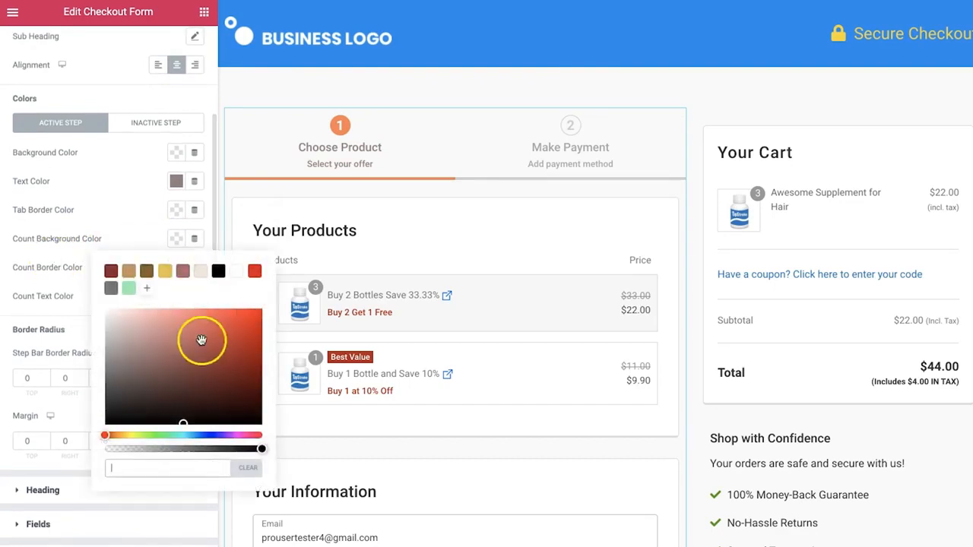
pyautogui.moveTo(202, 341); pyautogui.dragTo(247, 329)
pyautogui.click(123, 218)
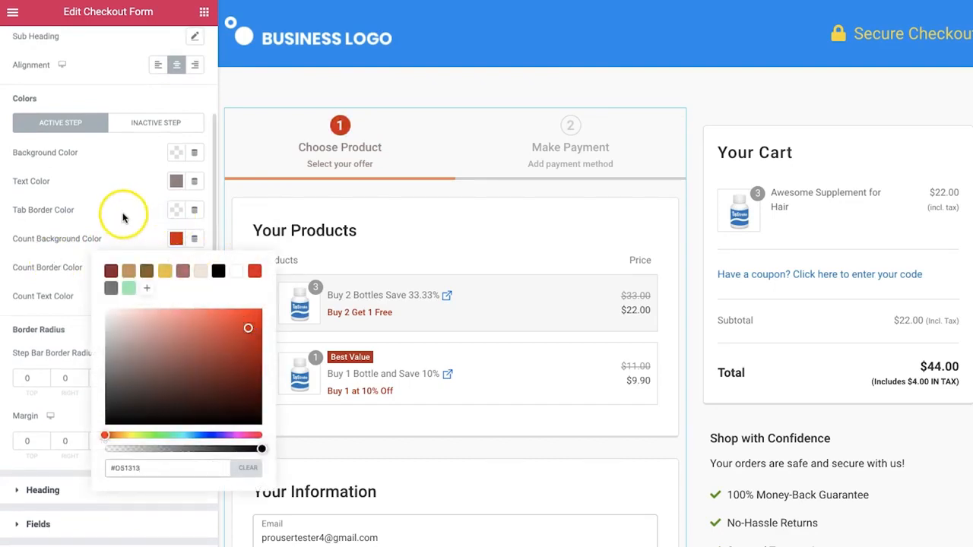
pyautogui.click(181, 269)
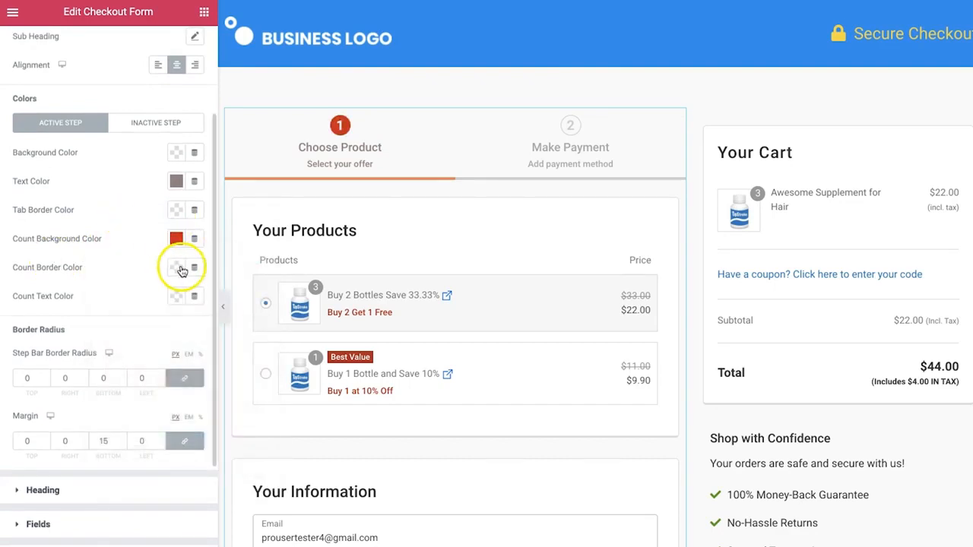
# - Examine the color options for the inactive step, and return to the active step's colors
pyautogui.click(155, 126)
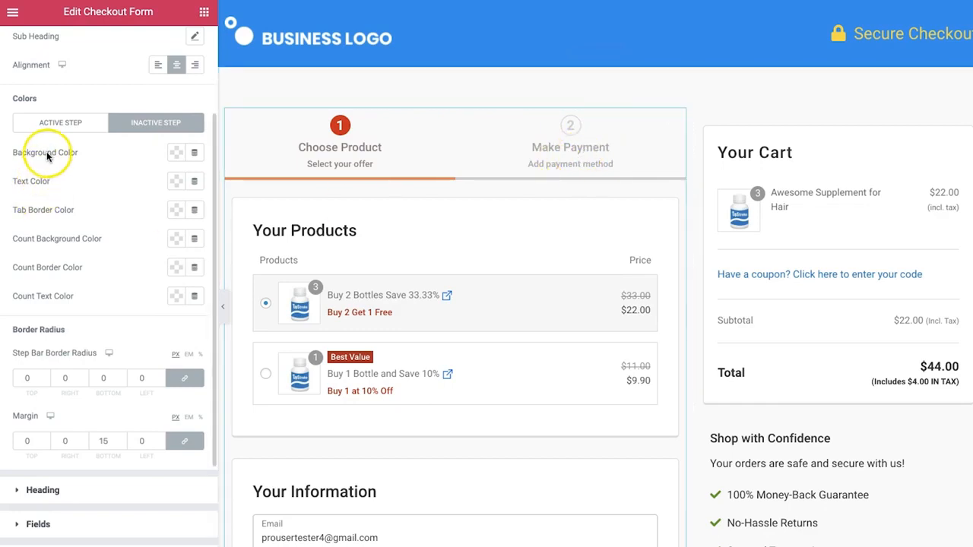
pyautogui.scroll(-1, 64, 425)
pyautogui.scroll(1, 62, 259)
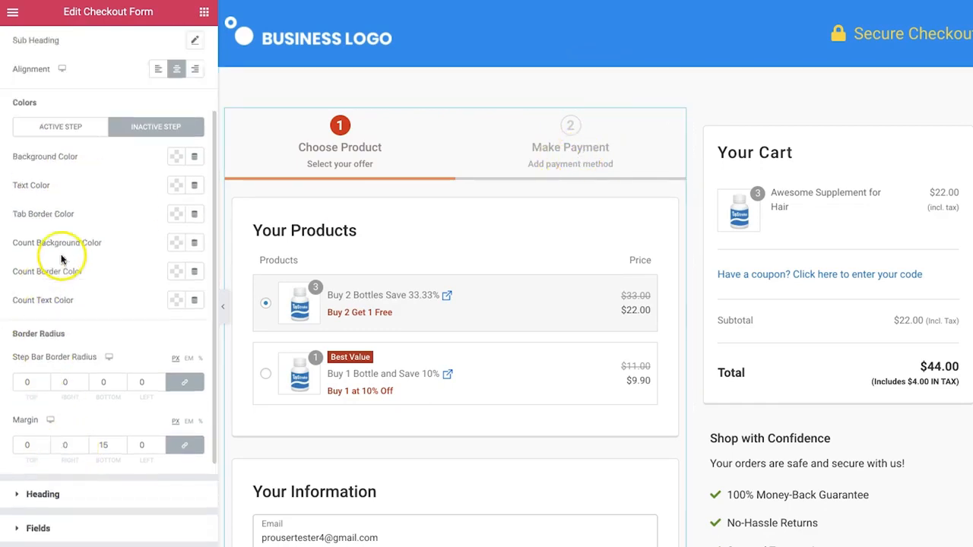
pyautogui.scroll(1, 61, 259)
pyautogui.click(76, 145)
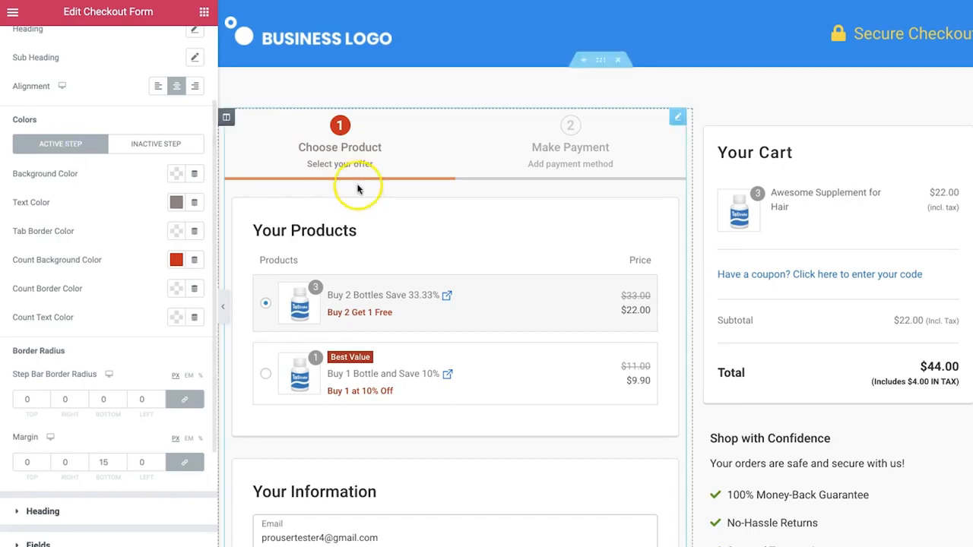
# - Return to the checkout form's section settings, collapse Steps and expand the Your Information field widths
pyautogui.scroll(-4, 386, 261)
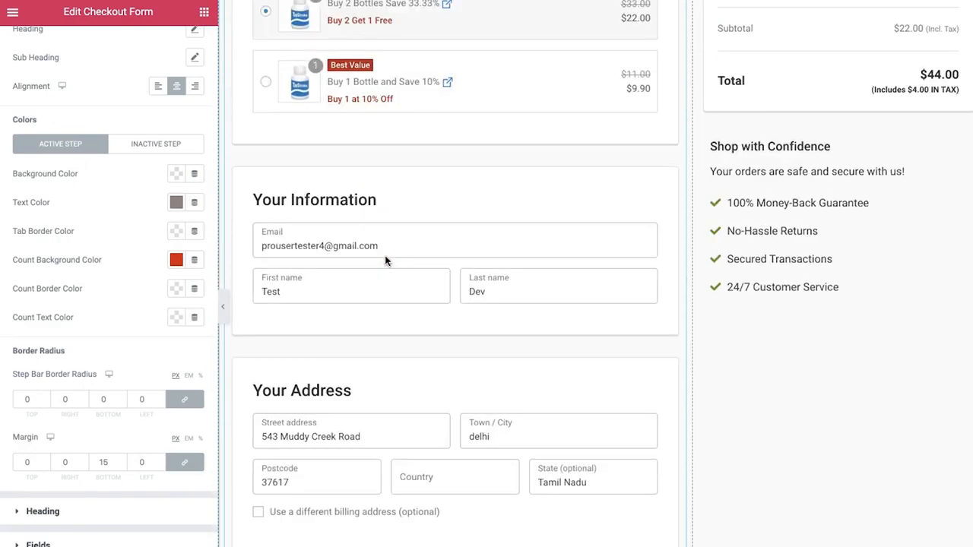
pyautogui.scroll(2, 137, 84)
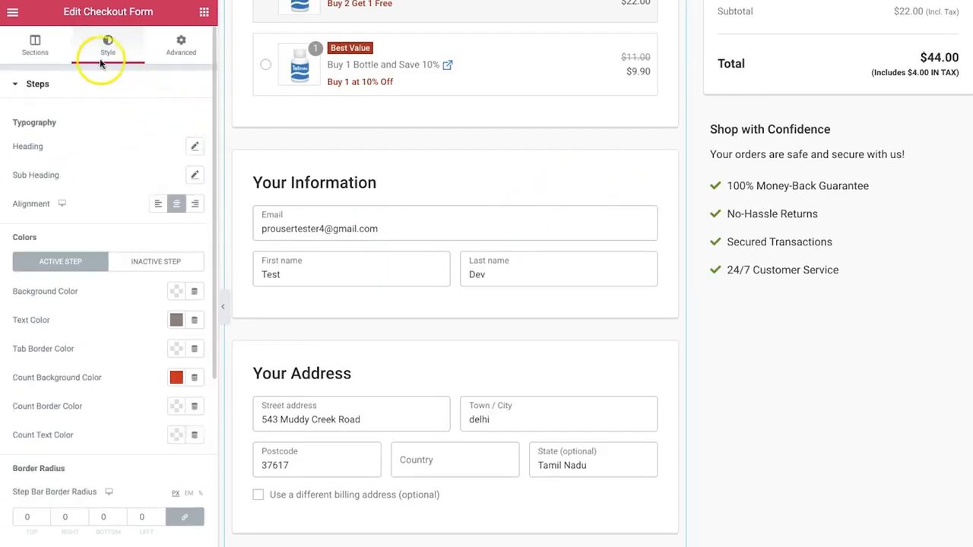
pyautogui.click(35, 44)
pyautogui.scroll(-1, 406, 257)
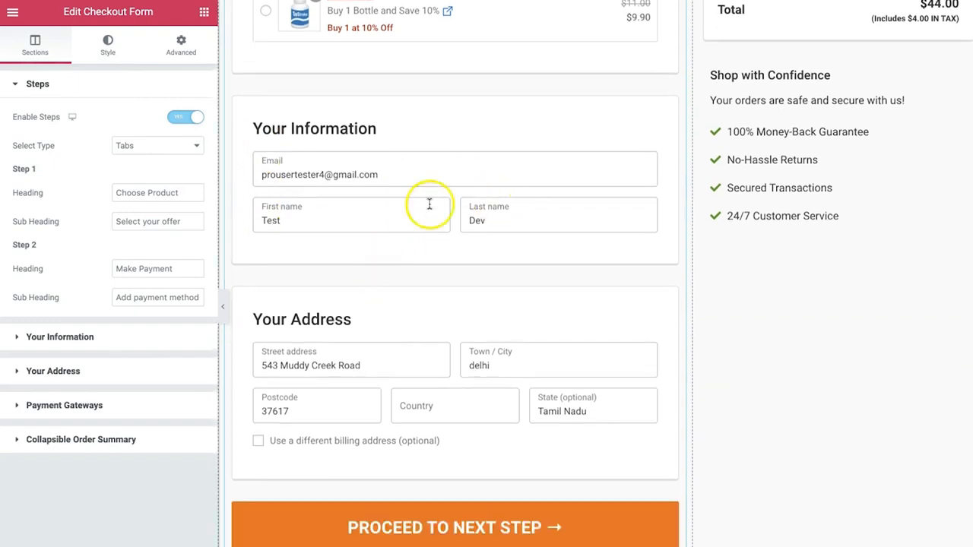
pyautogui.click(40, 88)
pyautogui.click(43, 118)
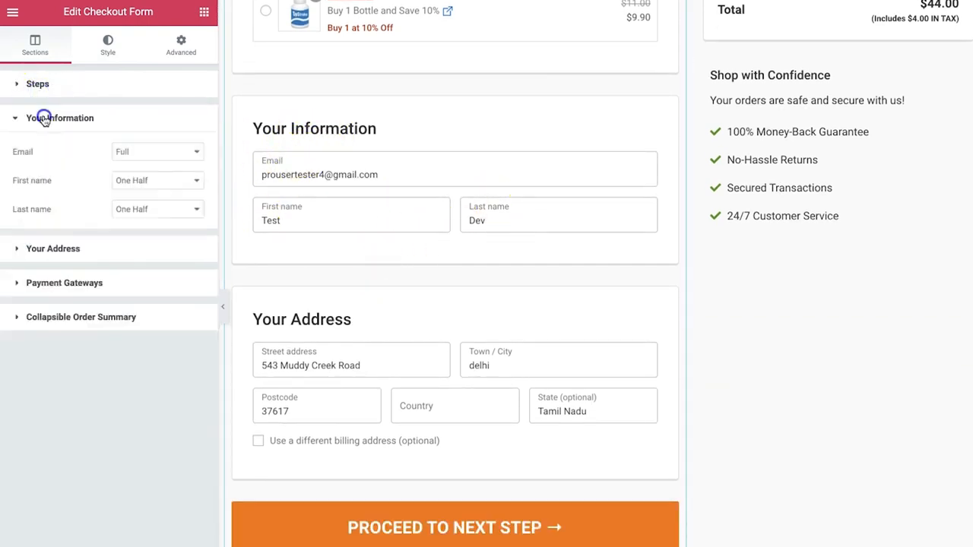
# - Try the One Half and One Third widths for the Email field, and set it back to Full
pyautogui.click(131, 160)
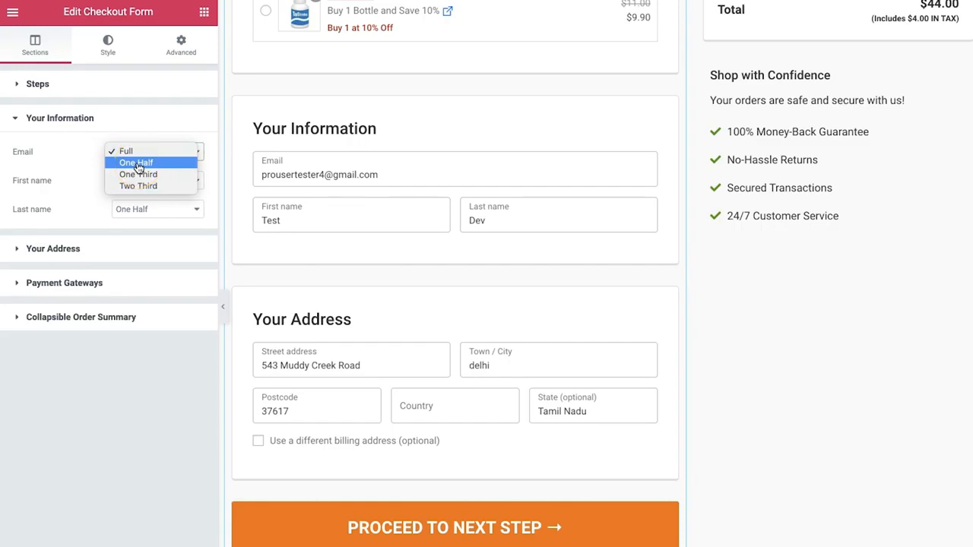
pyautogui.click(138, 164)
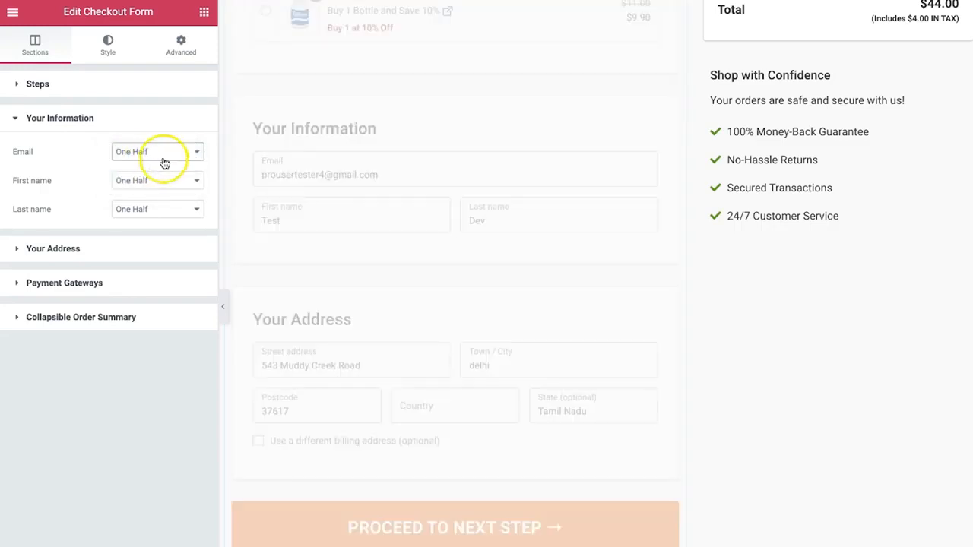
pyautogui.click(162, 157)
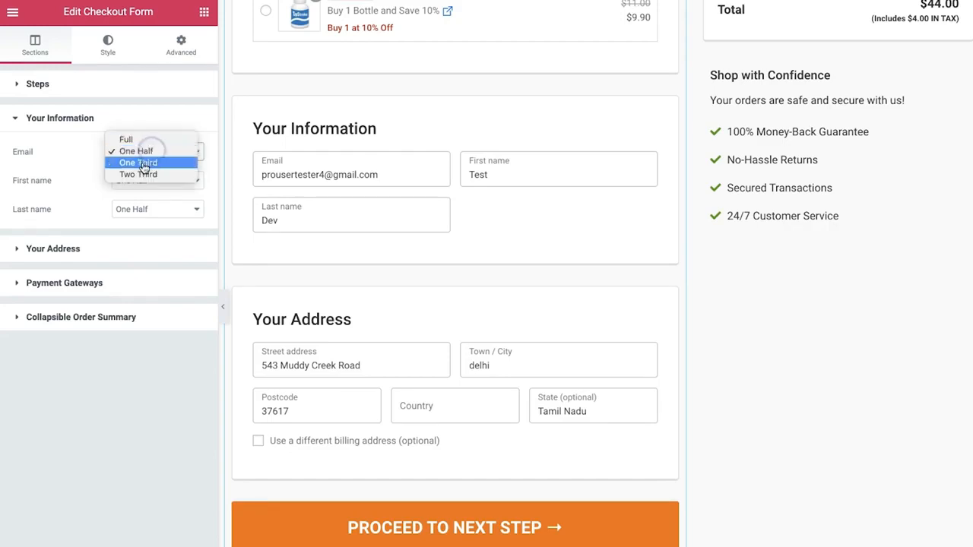
pyautogui.click(141, 163)
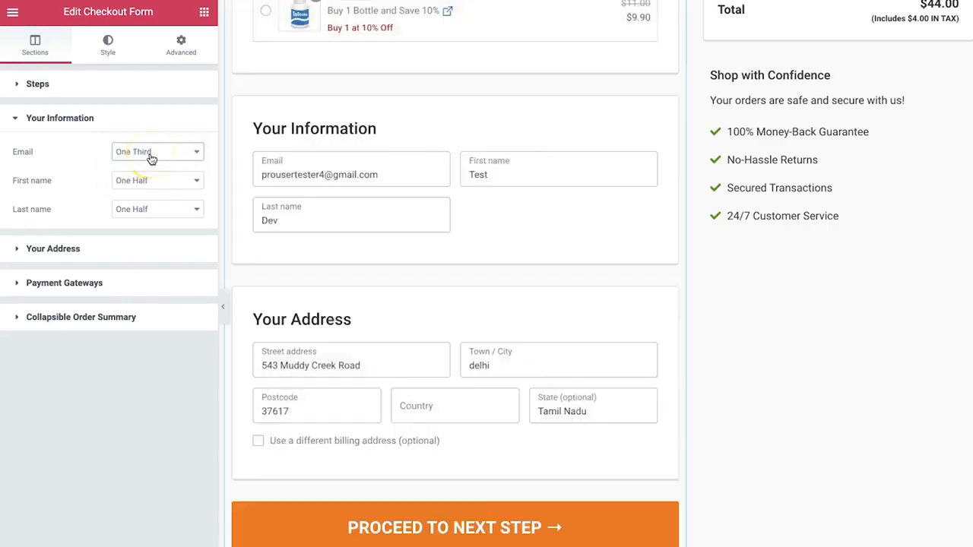
pyautogui.click(148, 155)
pyautogui.click(139, 129)
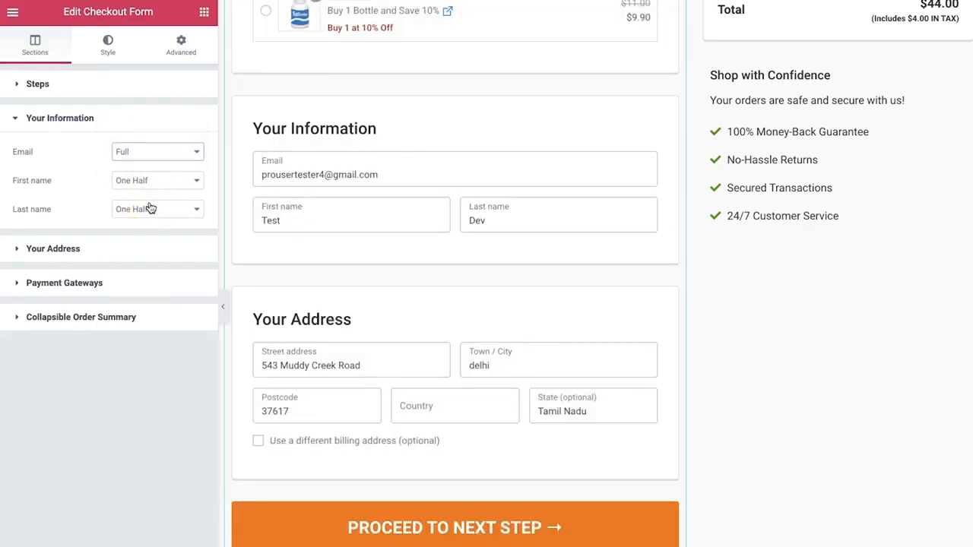
# - Show the shipping and billing field width settings of the Your Address section
pyautogui.scroll(-1, 263, 224)
pyautogui.click(156, 257)
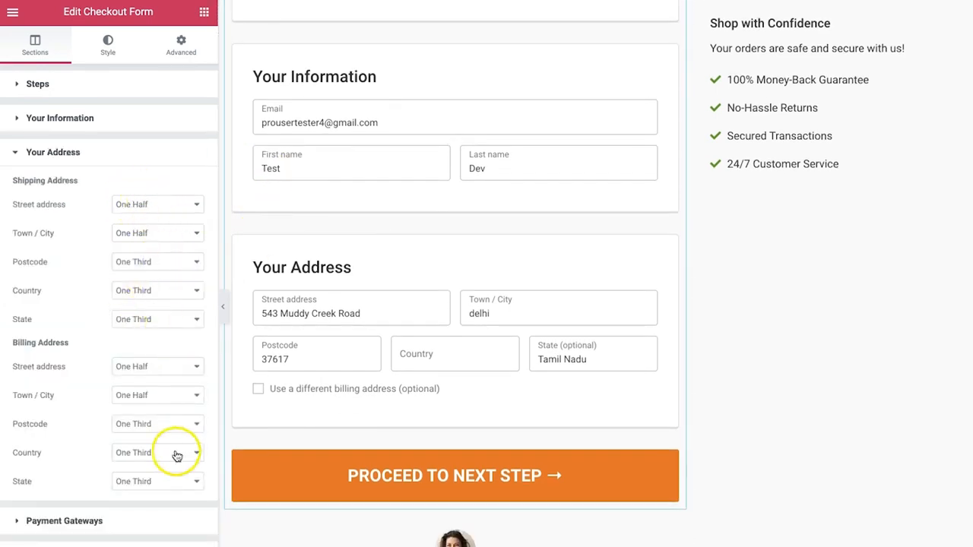
# - Change the Step 1 button text in the Payment Gateways settings to PROCEED TO NEXT STEP without the arrow, and show the second step
pyautogui.click(102, 532)
pyautogui.scroll(-1, 135, 392)
pyautogui.scroll(-1, 305, 368)
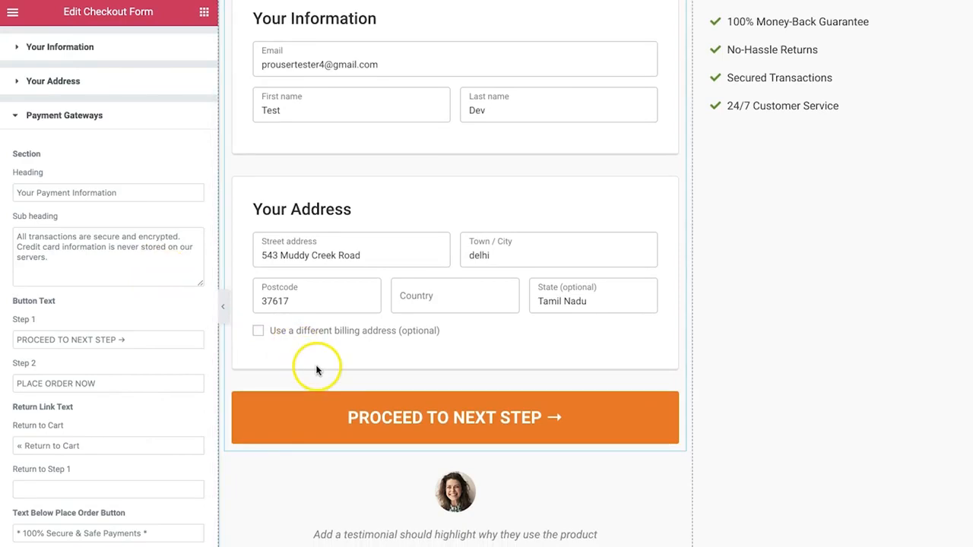
pyautogui.scroll(-1, 323, 391)
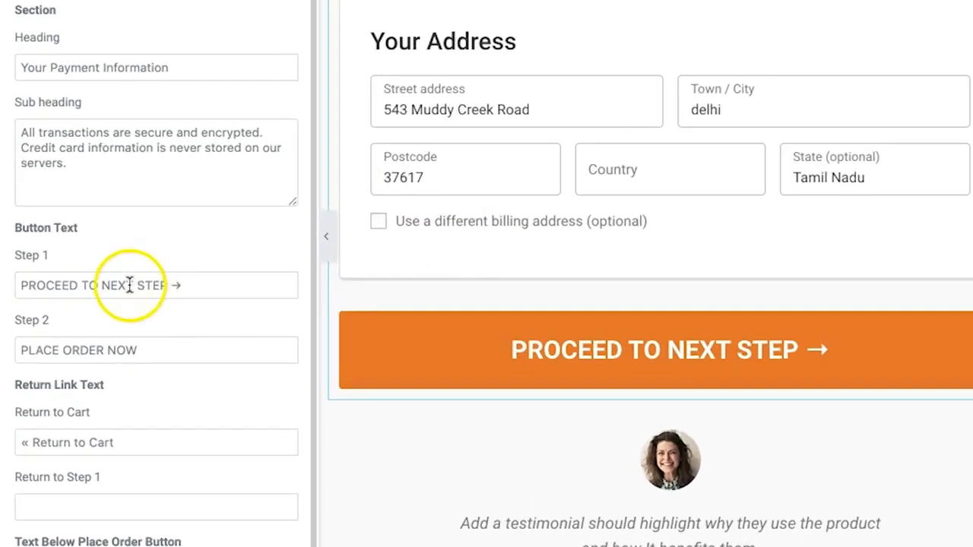
pyautogui.click(180, 285)
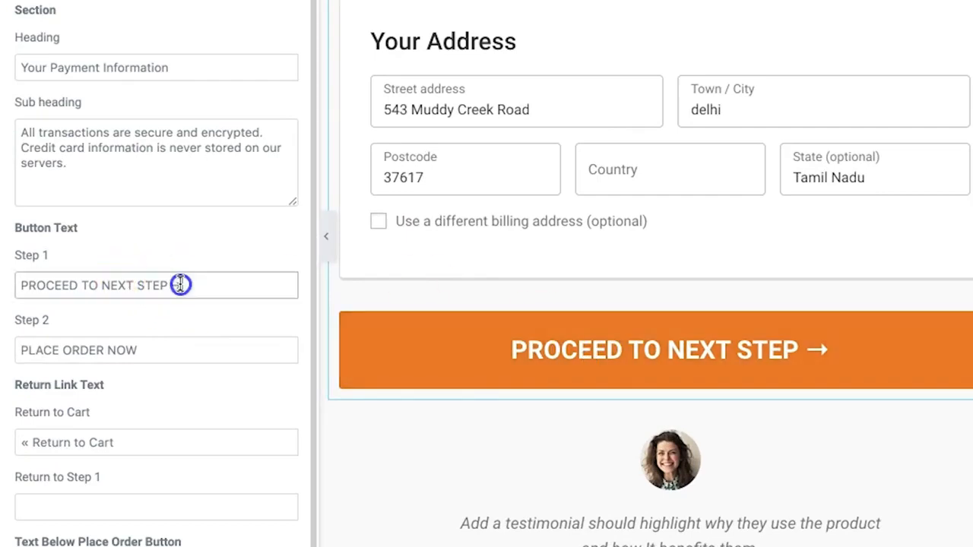
pyautogui.press('BackSpace')
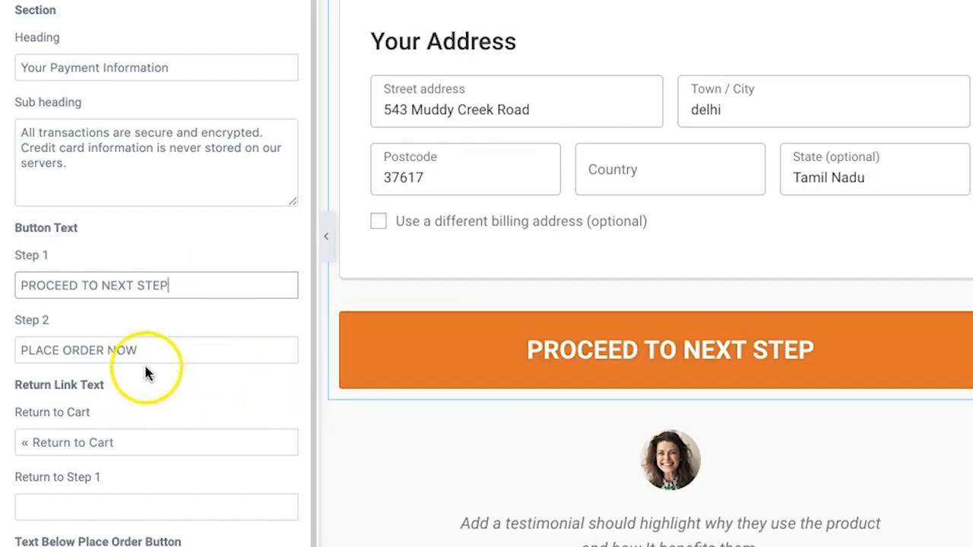
pyautogui.click(532, 370)
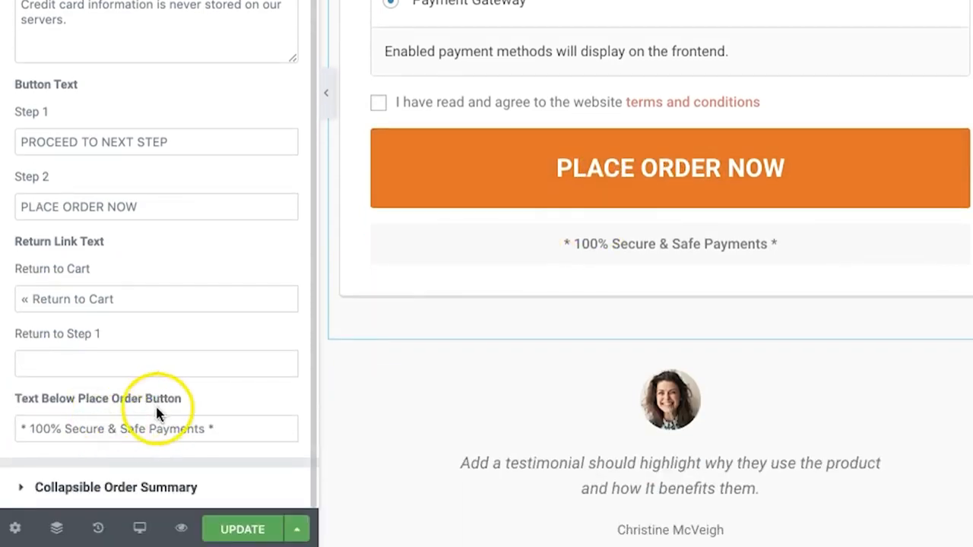
# - Set the Return to Step 1 link text to "Return to Step 1" and test the link in the form preview
pyautogui.click(119, 359)
pyautogui.write('Return to Step 1')
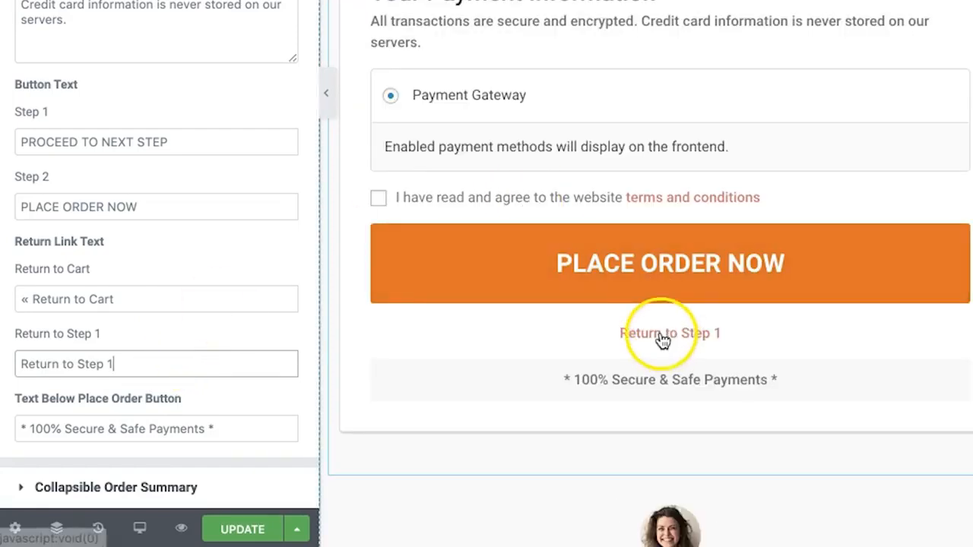
pyautogui.click(663, 339)
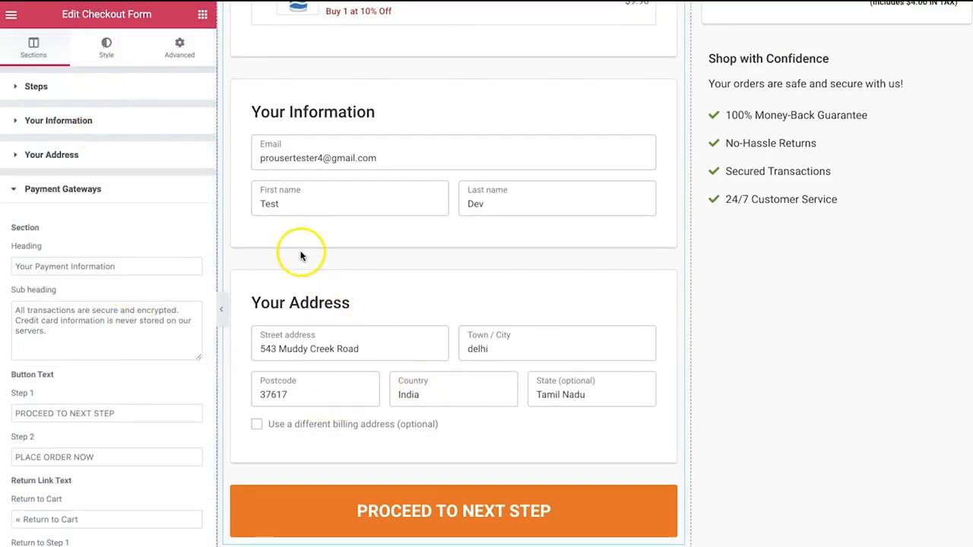
pyautogui.scroll(-1, 308, 342)
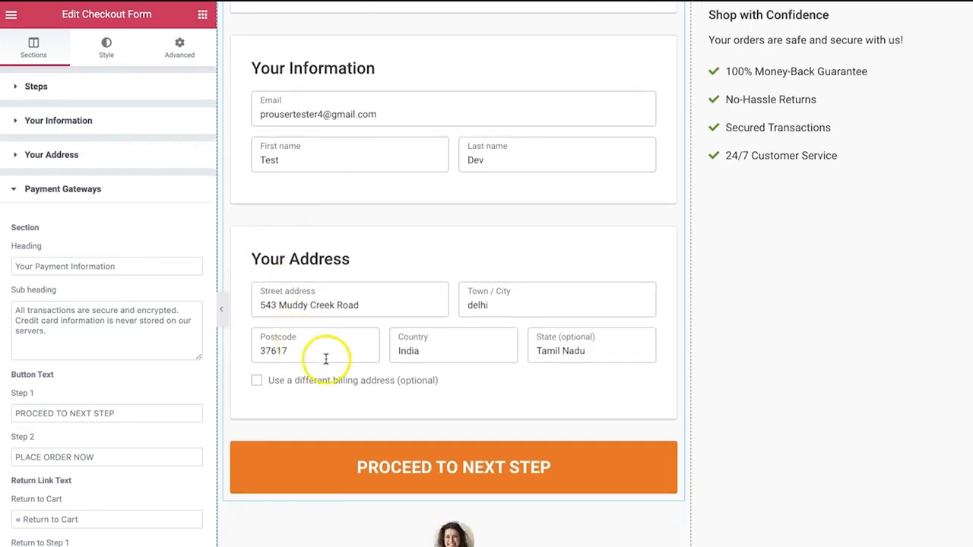
pyautogui.scroll(-1, 327, 365)
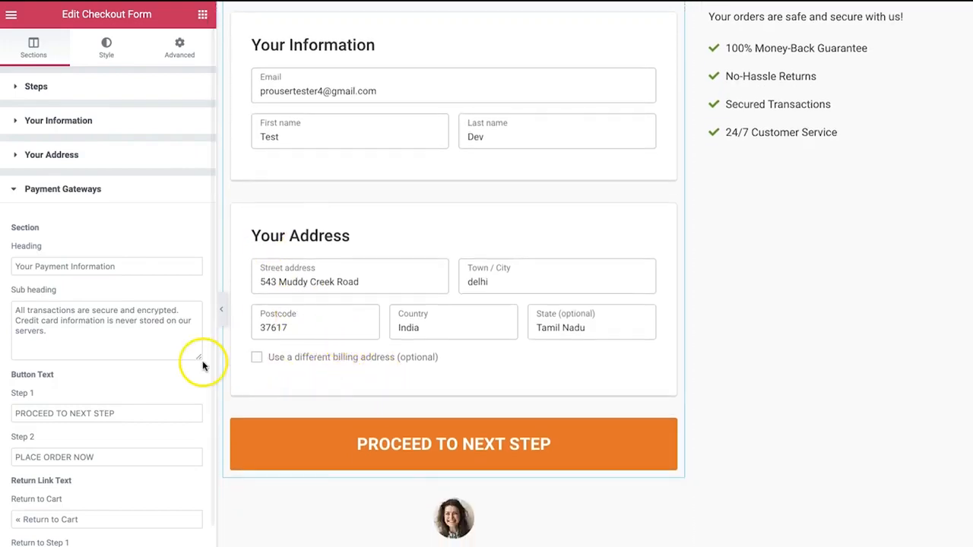
# - Expand the checkout form's Buttons style settings and keep the button width at 100%
pyautogui.click(108, 52)
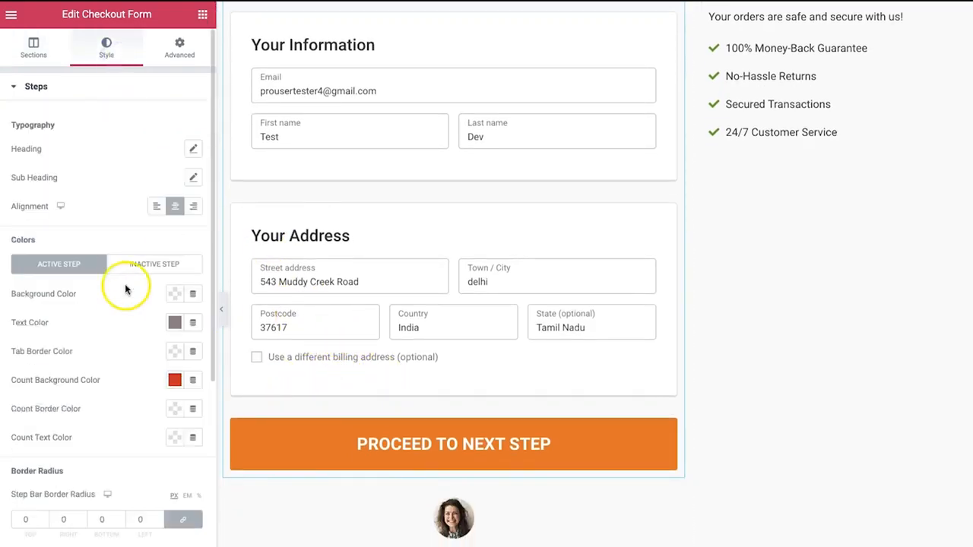
pyautogui.scroll(-1, 108, 319)
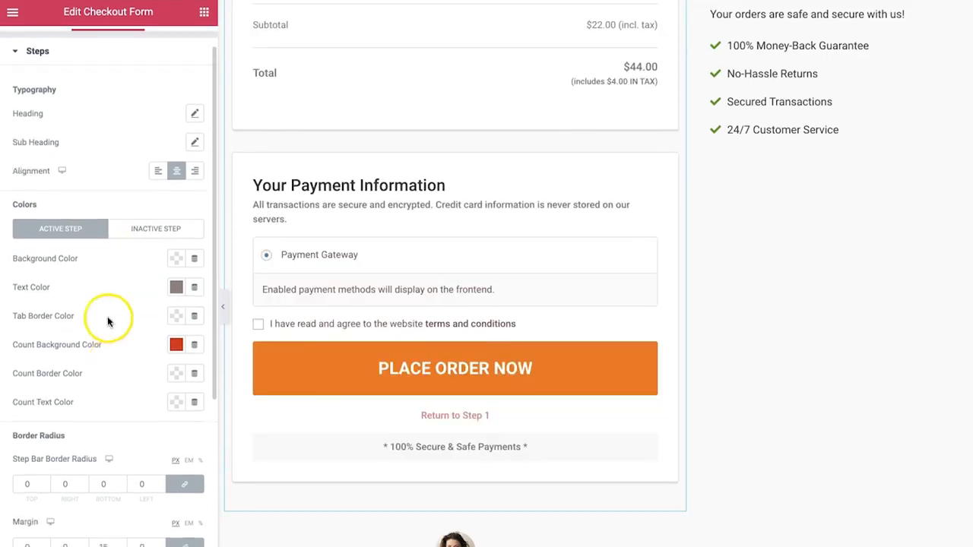
pyautogui.scroll(1, 107, 316)
pyautogui.click(57, 92)
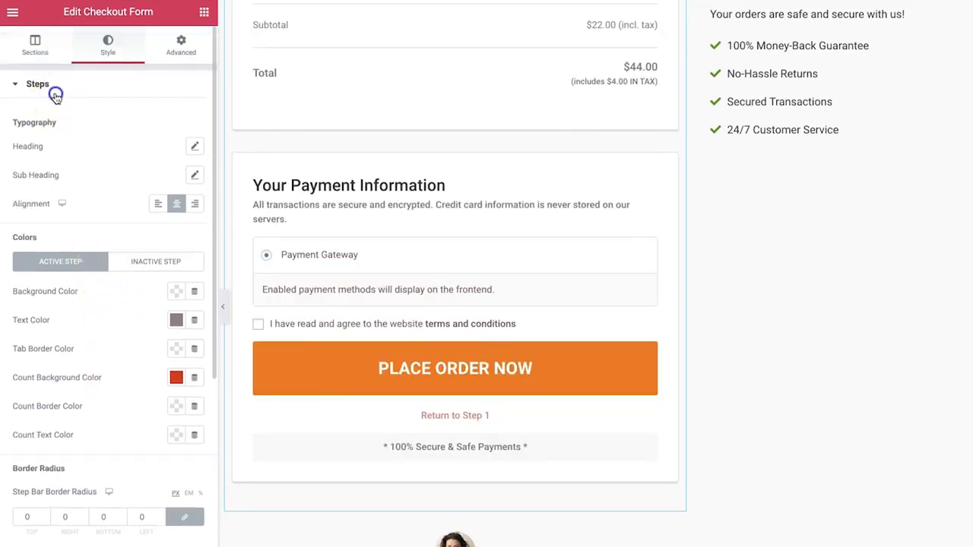
pyautogui.click(74, 292)
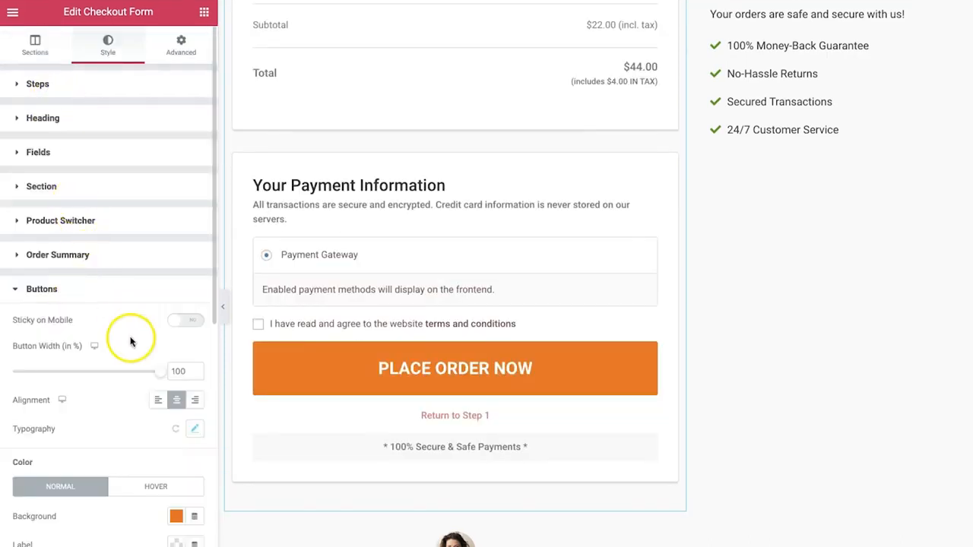
pyautogui.scroll(-2, 141, 296)
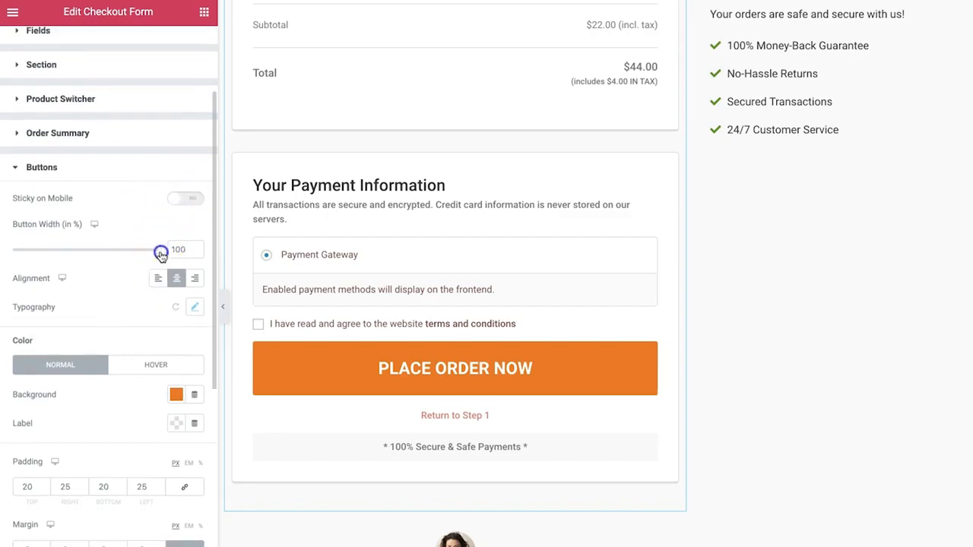
pyautogui.moveTo(158, 251)
pyautogui.mouseDown()
pyautogui.moveTo(92, 251)
pyautogui.moveTo(168, 249)
pyautogui.mouseUp()
pyautogui.scroll(-4, 141, 332)
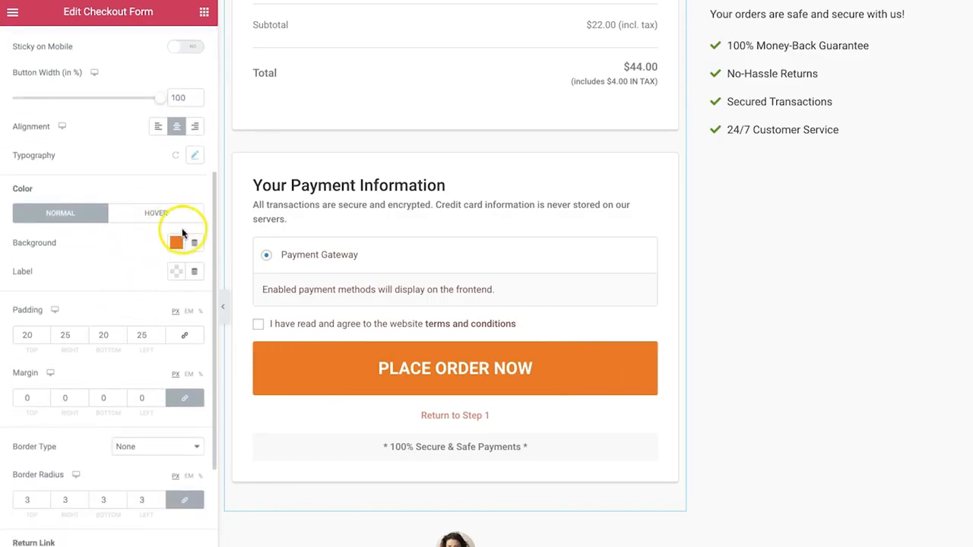
# - Set the buttons' normal background color to the saved red swatch
pyautogui.click(176, 243)
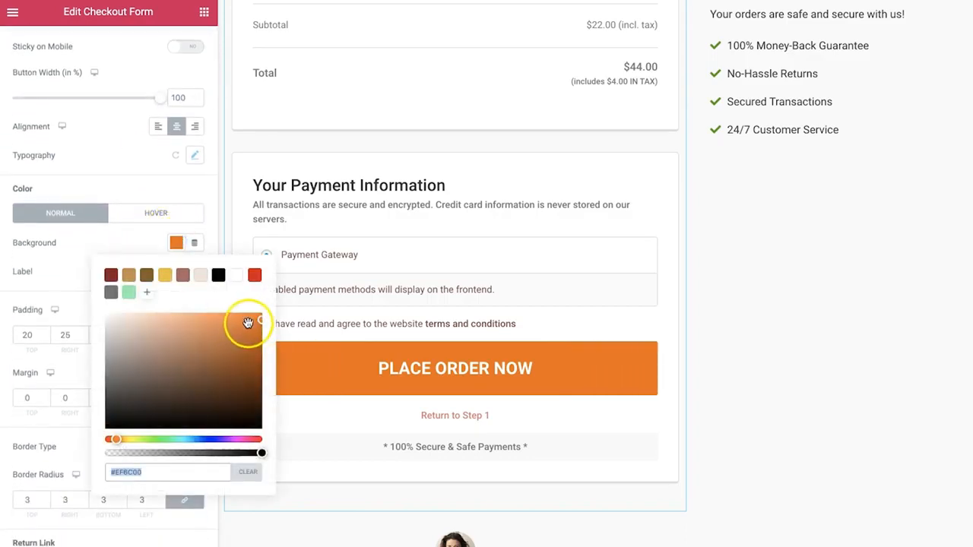
pyautogui.moveTo(191, 323); pyautogui.dragTo(247, 332)
pyautogui.click(255, 275)
pyautogui.click(97, 241)
# - Pick a brown shade as the buttons' hover background color
pyautogui.click(144, 216)
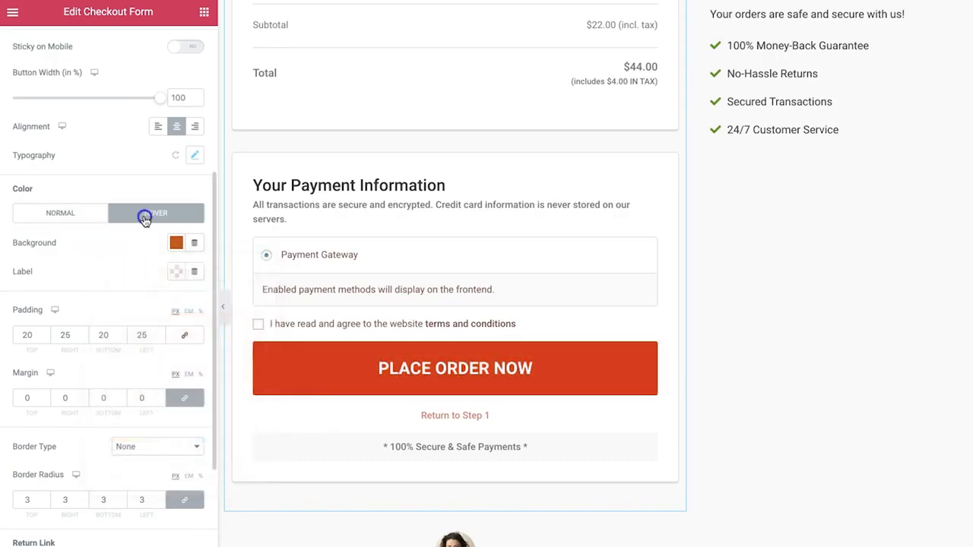
pyautogui.click(177, 244)
pyautogui.click(177, 333)
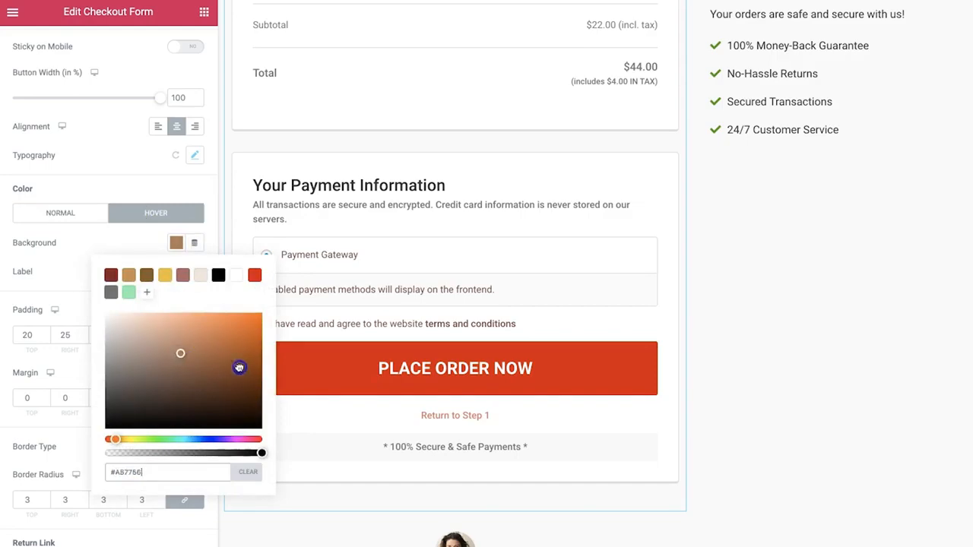
pyautogui.click(137, 241)
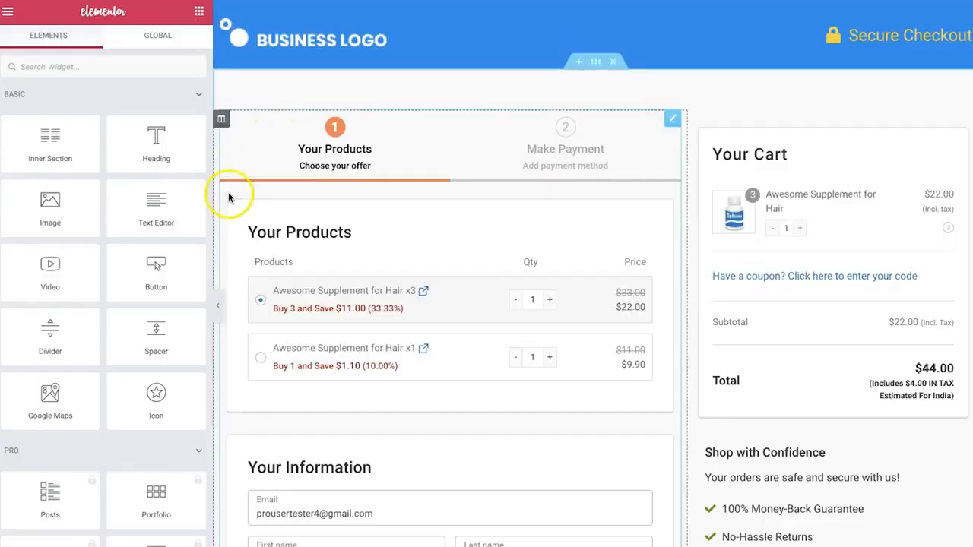
# - Enable the checkout form's Collapsible Order Summary and switch that setting to the mobile view
pyautogui.click(672, 120)
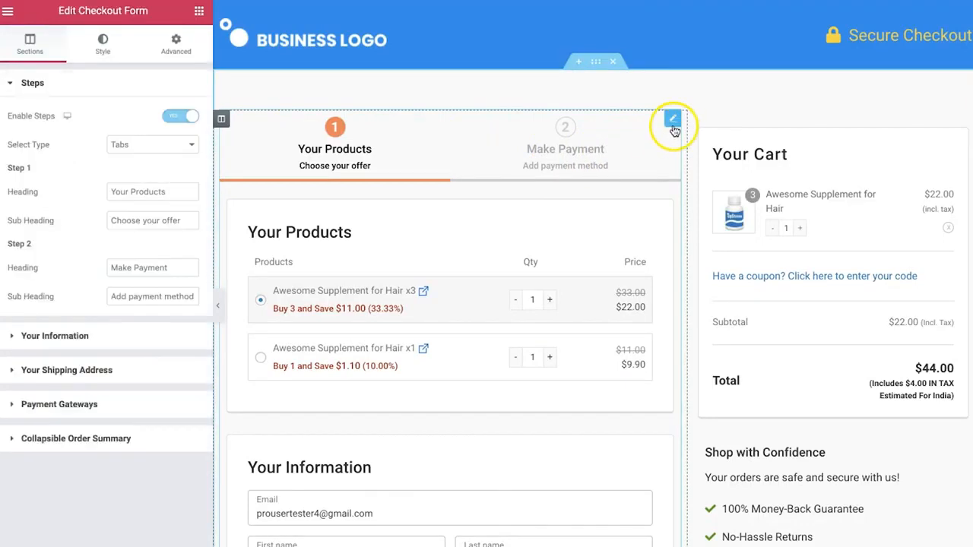
pyautogui.click(74, 437)
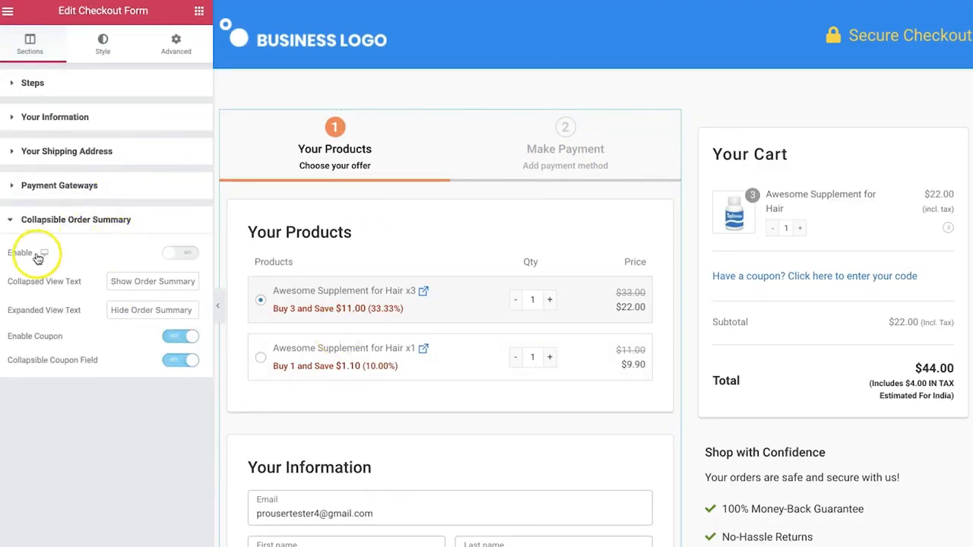
pyautogui.click(168, 257)
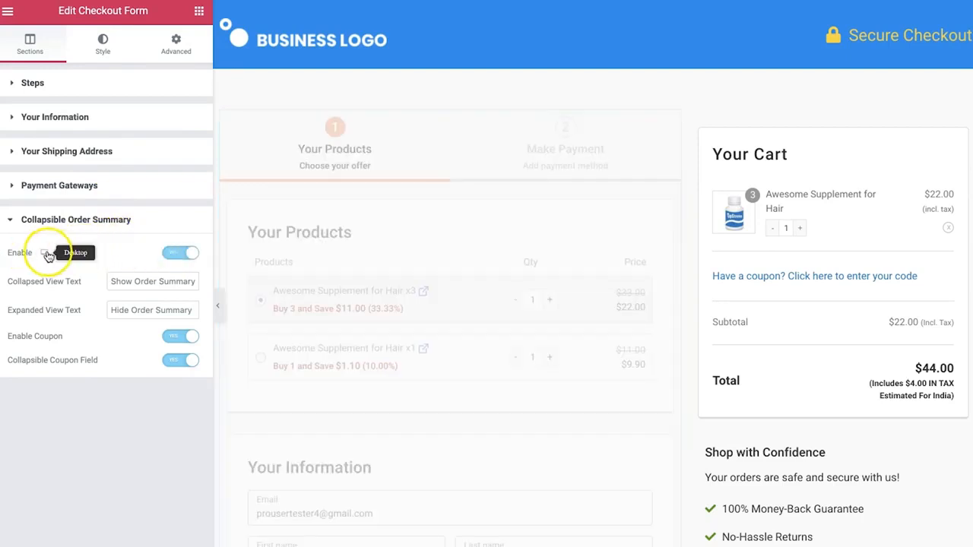
pyautogui.click(43, 284)
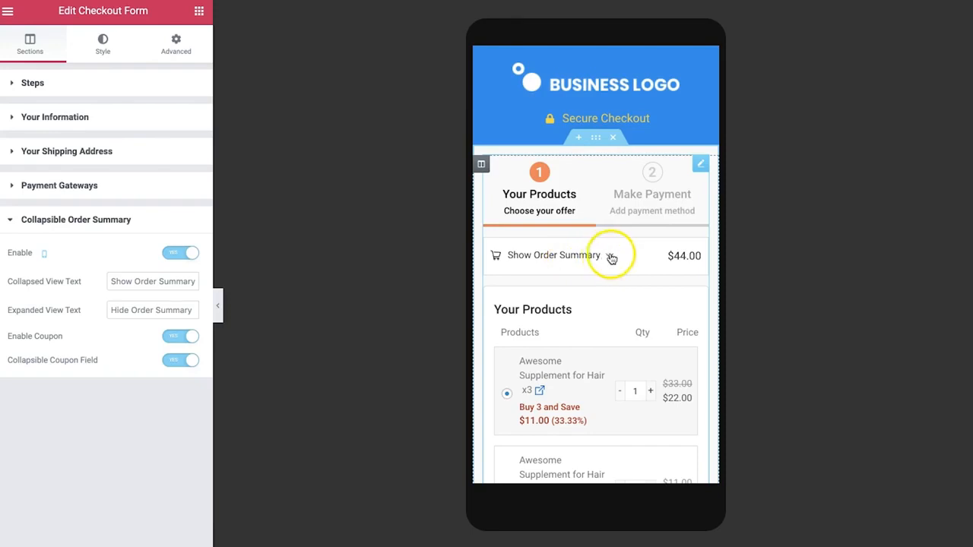
# - Expand and collapse the order summary in the mobile preview, and examine the rest of the mobile checkout form
pyautogui.click(610, 257)
pyautogui.scroll(-2, 604, 260)
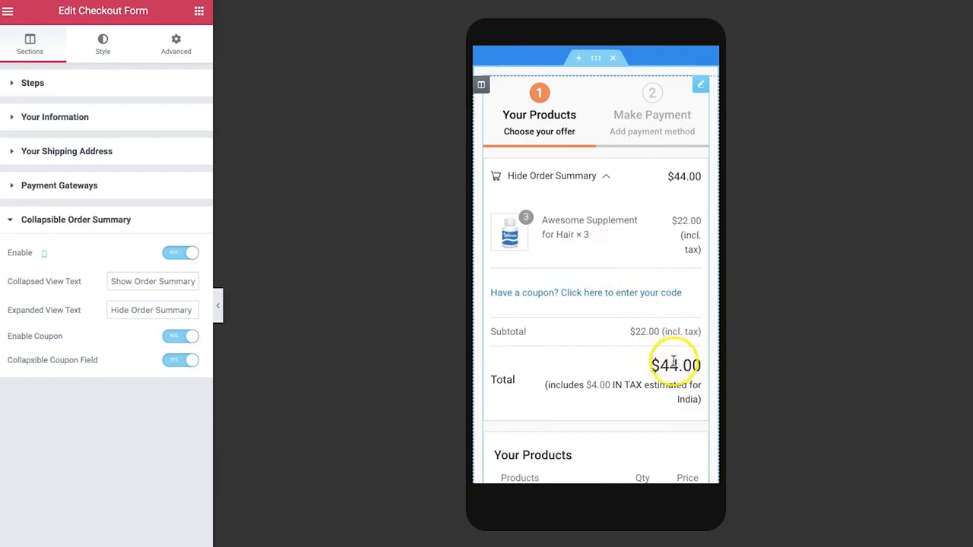
pyautogui.scroll(1, 643, 278)
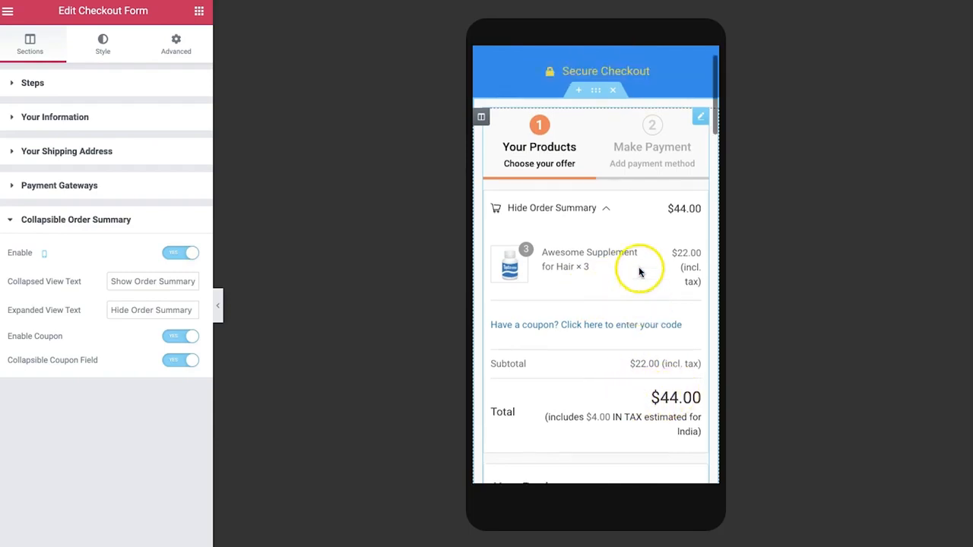
pyautogui.click(604, 210)
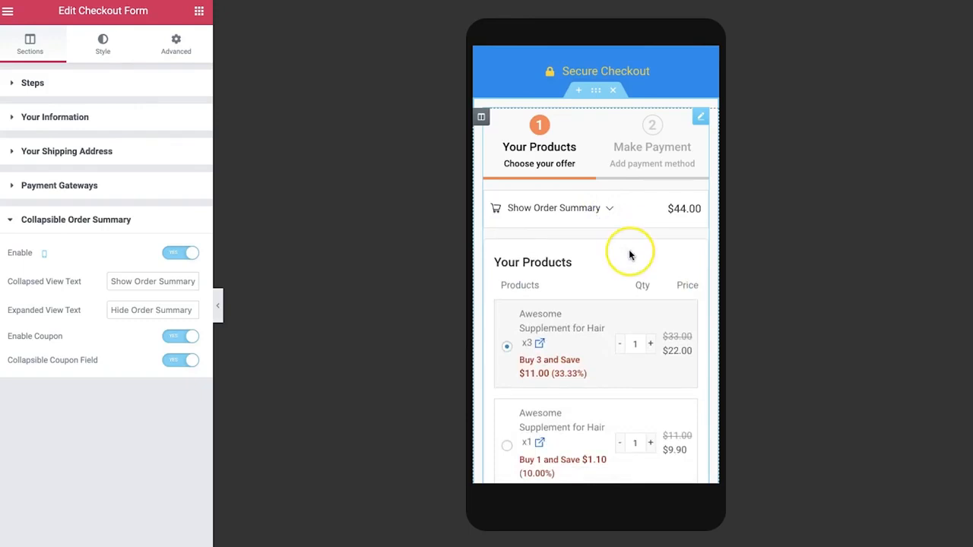
pyautogui.scroll(-4, 629, 249)
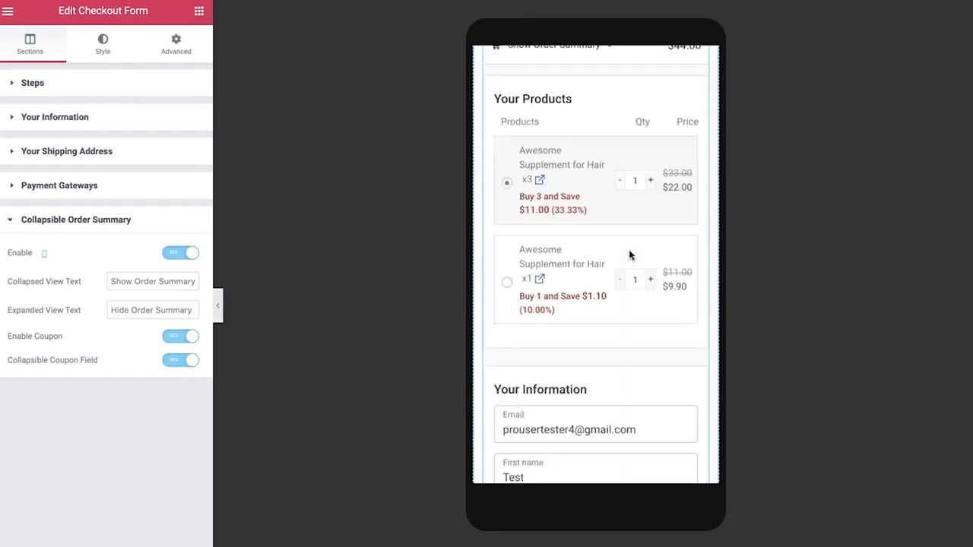
pyautogui.scroll(-4, 629, 255)
pyautogui.scroll(-12, 628, 255)
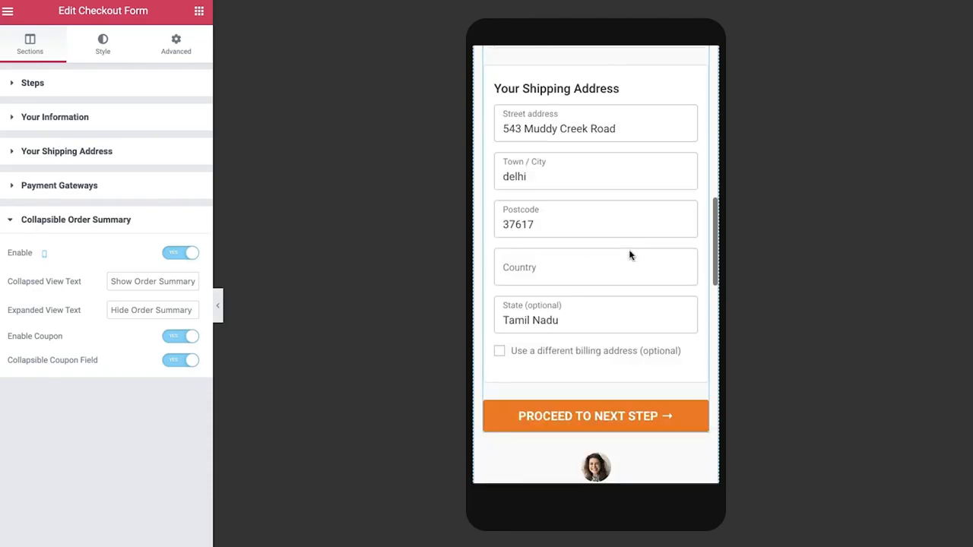
pyautogui.scroll(8, 628, 256)
pyautogui.scroll(10, 629, 255)
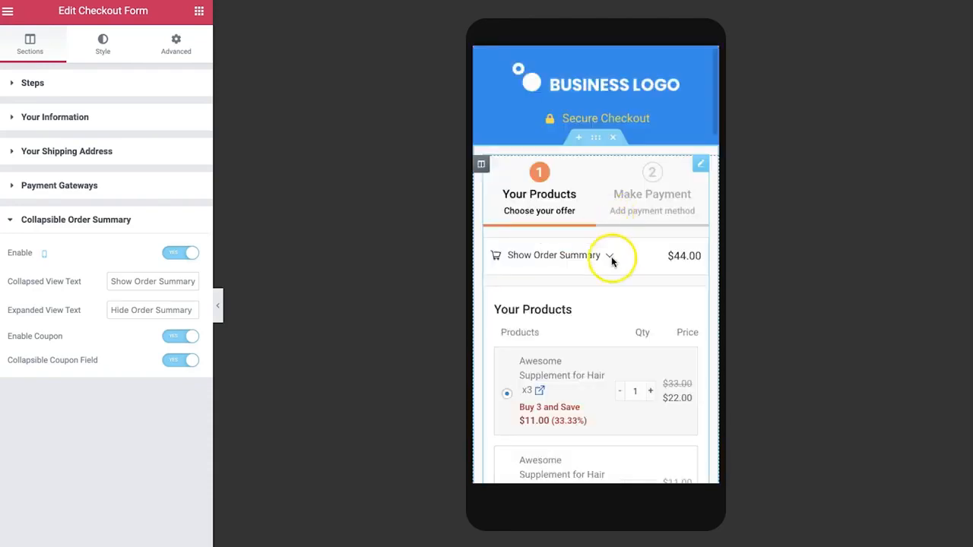
# - Turn off Collapsible Coupon Field, keep Enable Coupon on, and expand the mobile order summary to show the coupon field
pyautogui.scroll(-2, 614, 272)
pyautogui.click(608, 183)
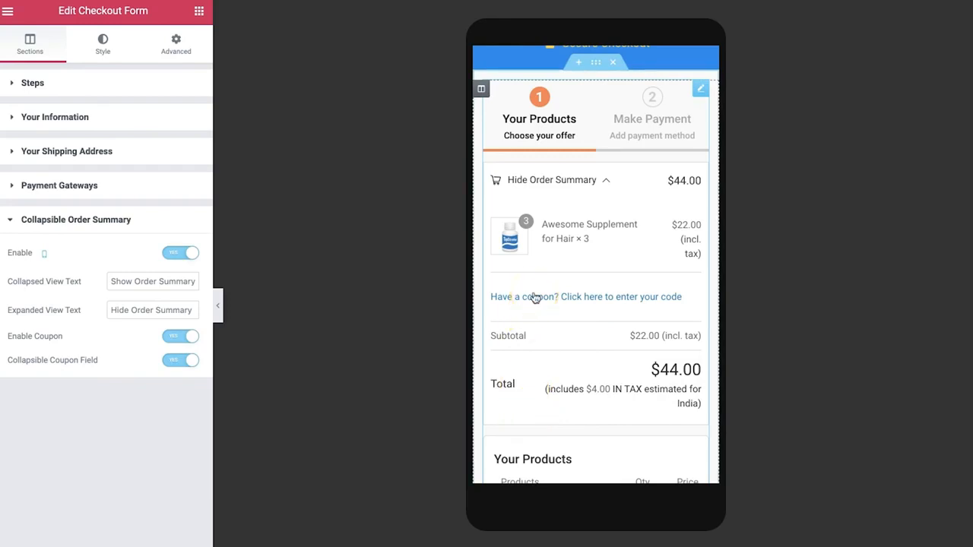
pyautogui.click(175, 338)
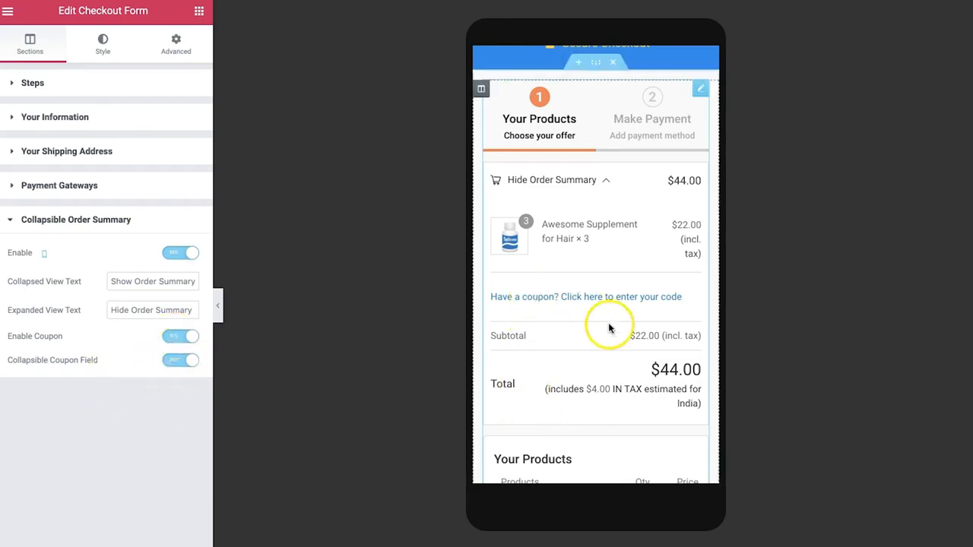
pyautogui.click(178, 362)
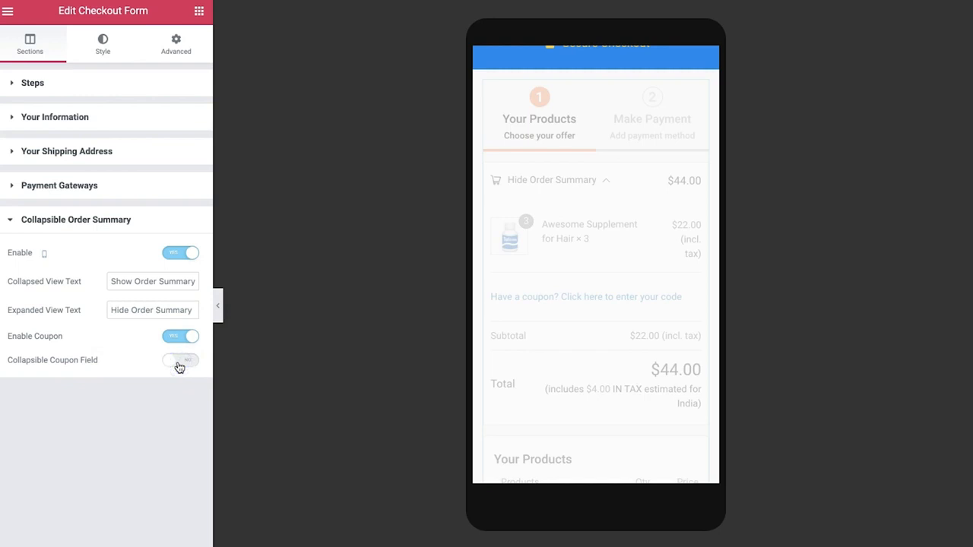
pyautogui.click(580, 192)
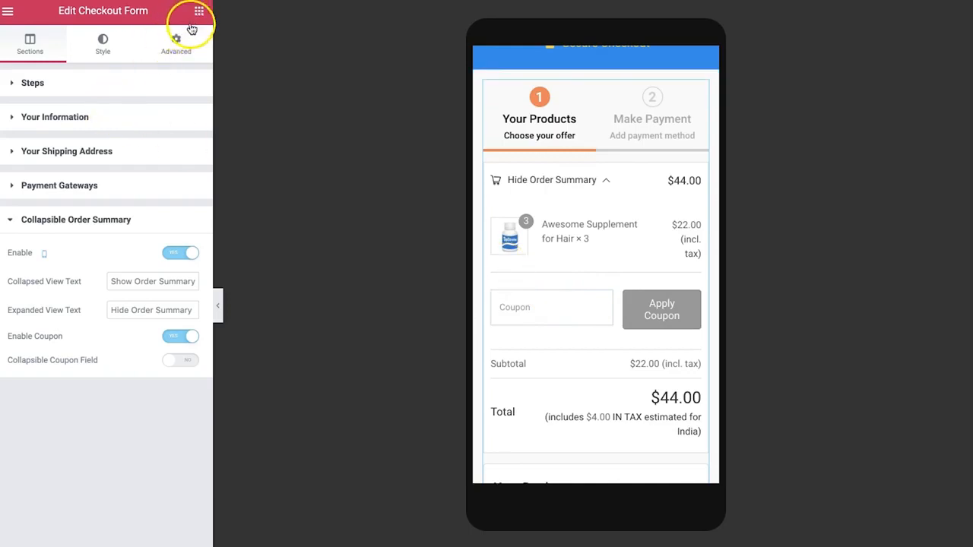
# - Switch the Collapsible Order Summary setting to desktop and disable it for that device
pyautogui.click(42, 253)
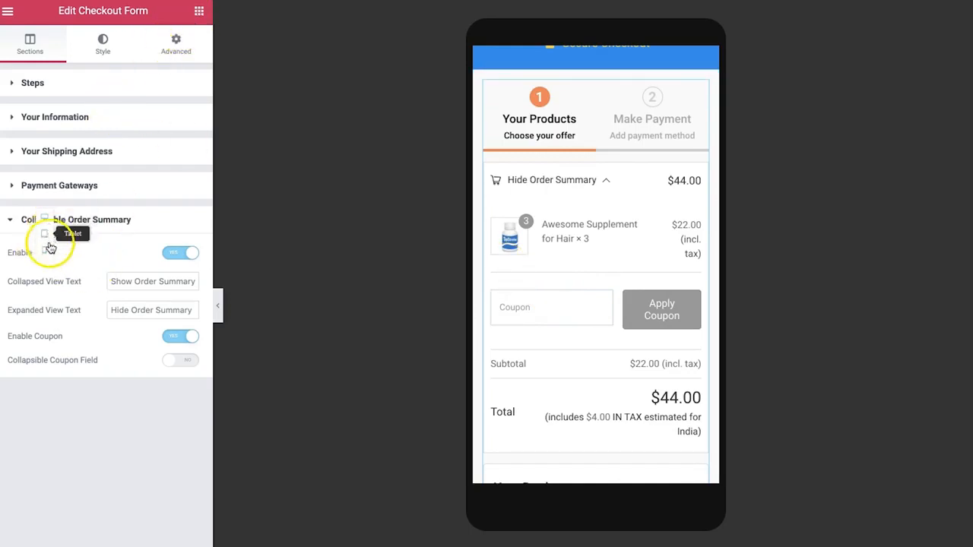
pyautogui.click(45, 218)
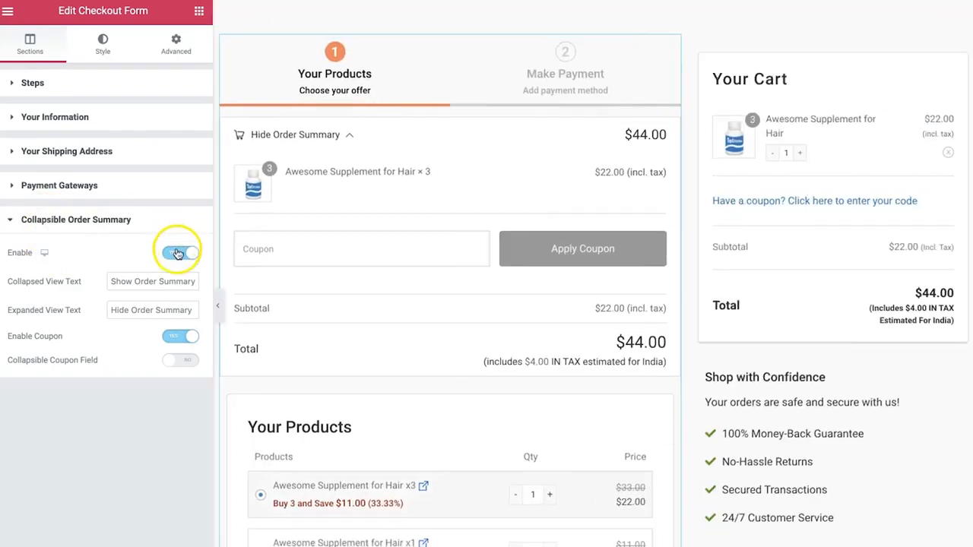
pyautogui.click(175, 253)
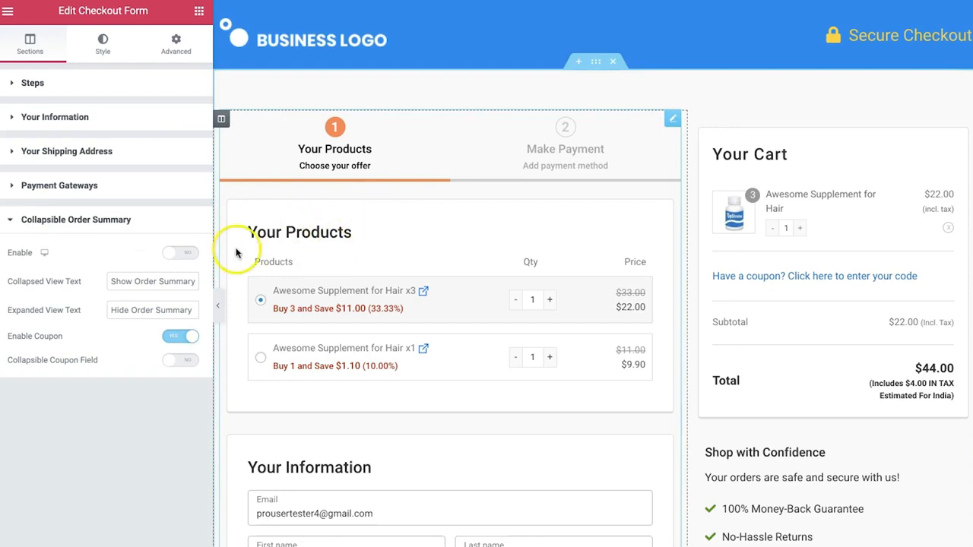
pyautogui.scroll(-2, 445, 402)
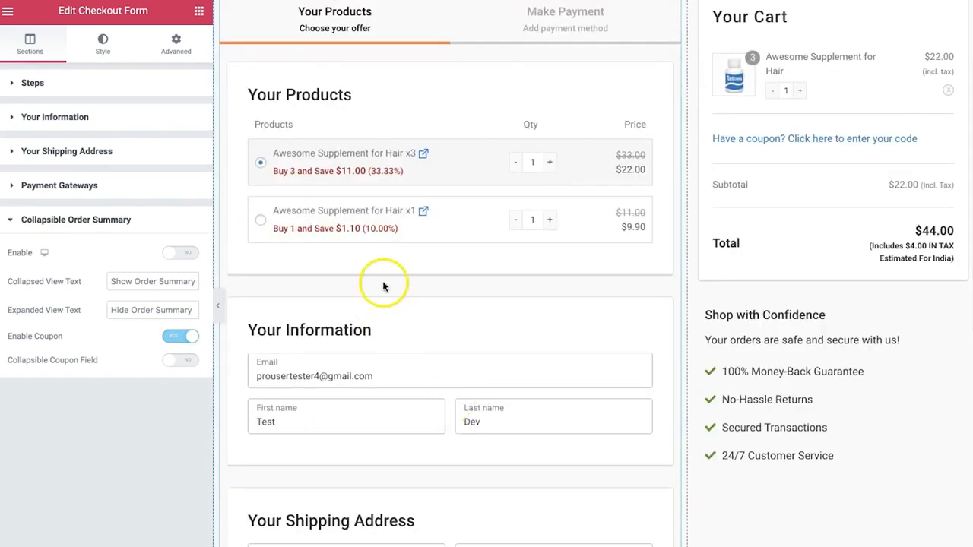
pyautogui.scroll(2, 390, 275)
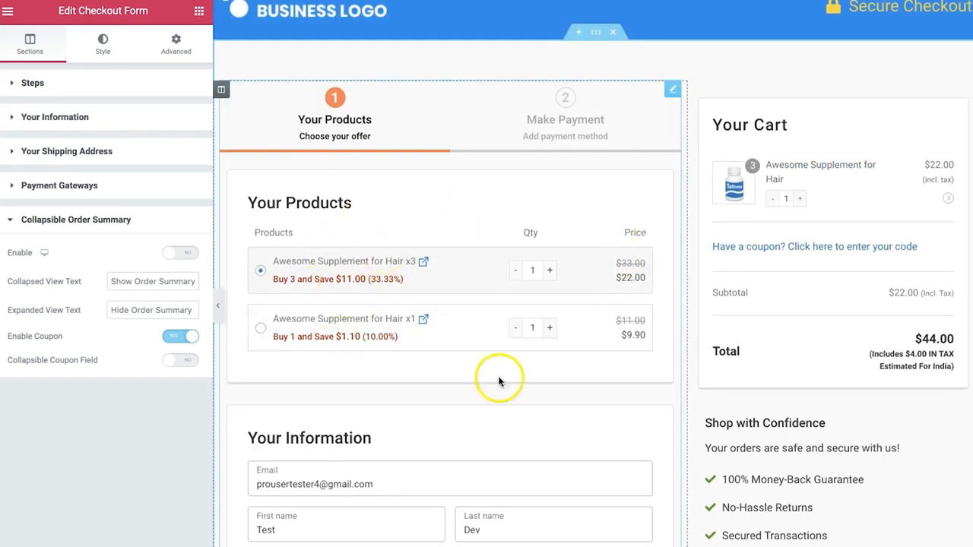
pyautogui.scroll(-2, 497, 382)
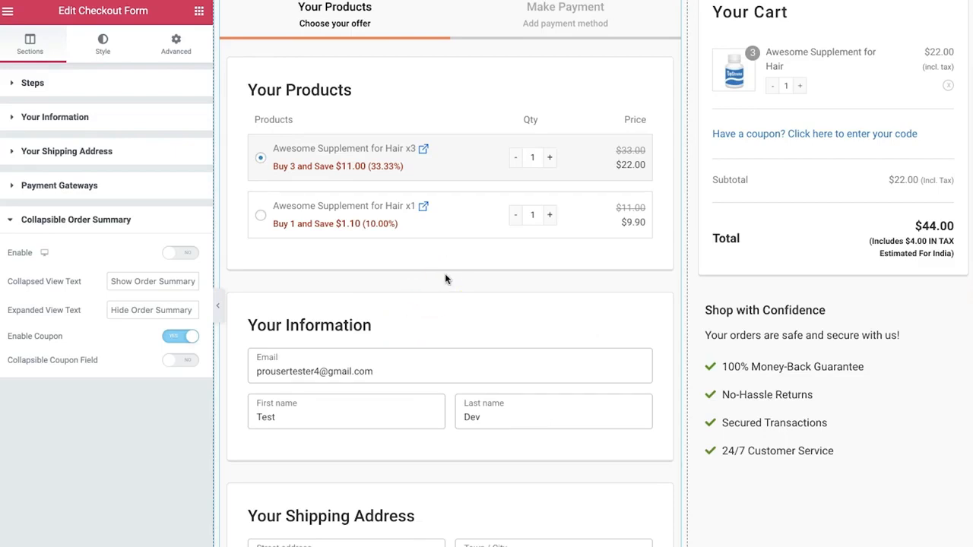
pyautogui.scroll(1, 446, 279)
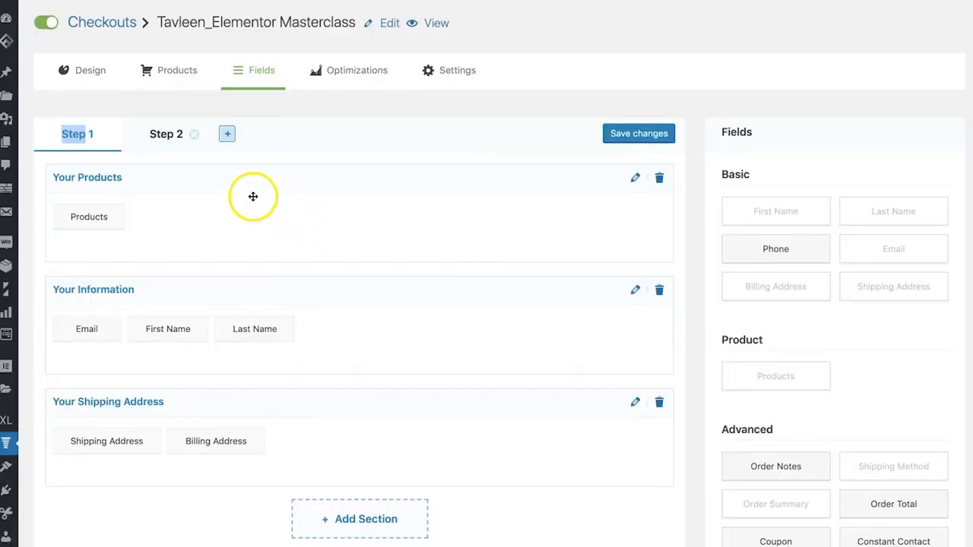
# - Examine the checkout form's Your Products, Your Information and Your Shipping Address sections in the page preview
pyautogui.click(284, 140)
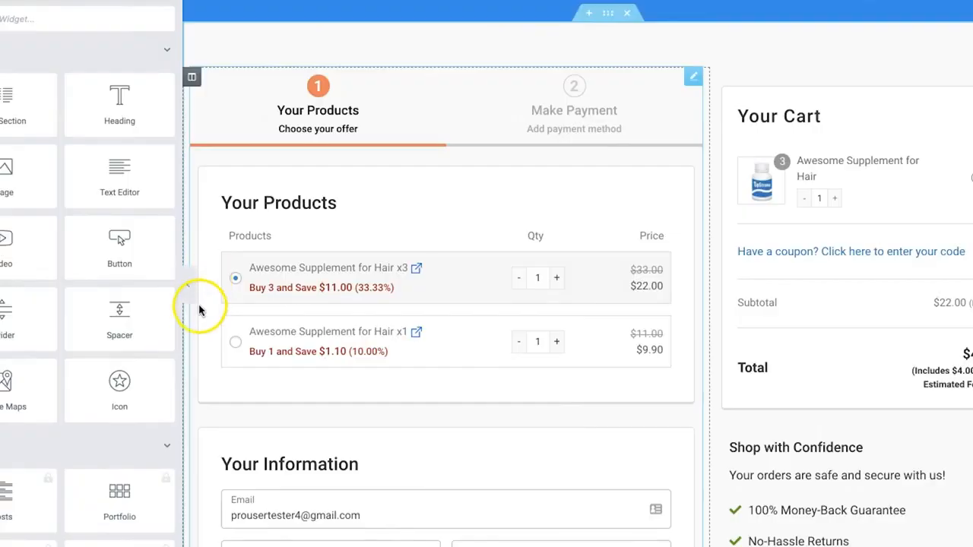
pyautogui.scroll(-3, 406, 484)
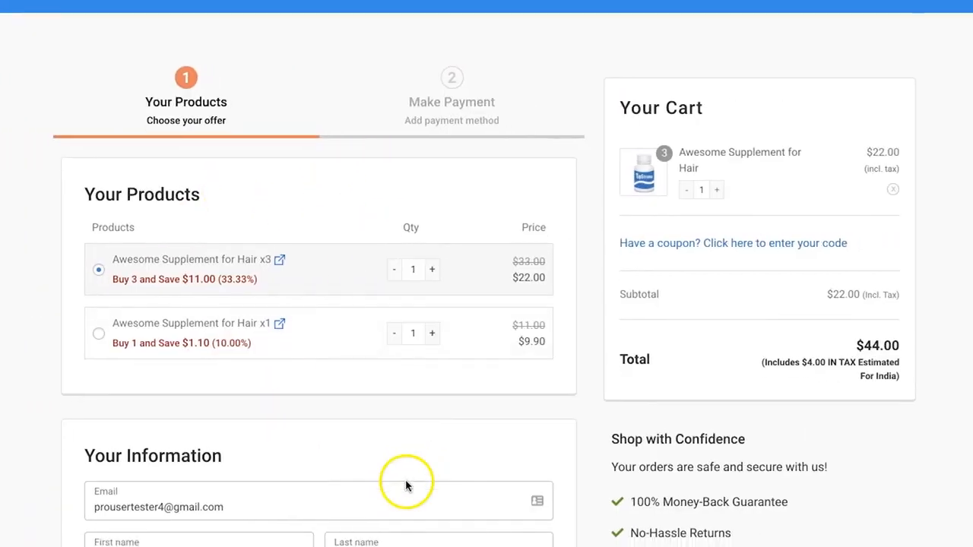
pyautogui.scroll(-1, 349, 406)
pyautogui.scroll(-1, 348, 406)
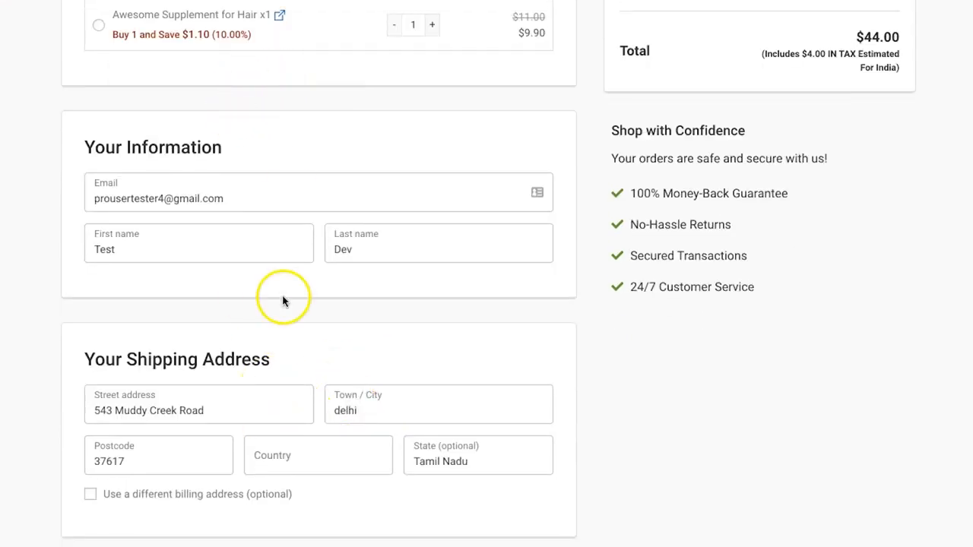
pyautogui.scroll(3, 282, 299)
pyautogui.scroll(-1, 572, 331)
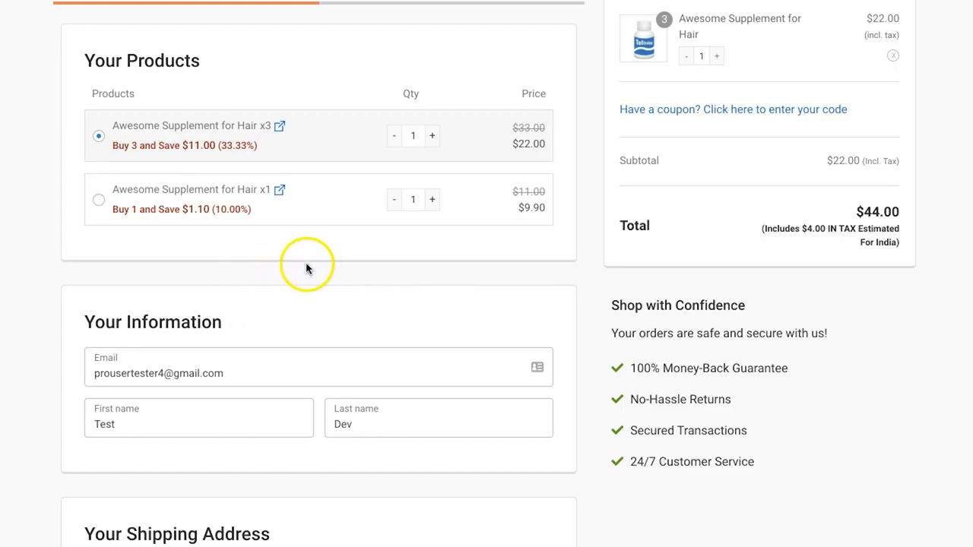
pyautogui.scroll(1, 220, 258)
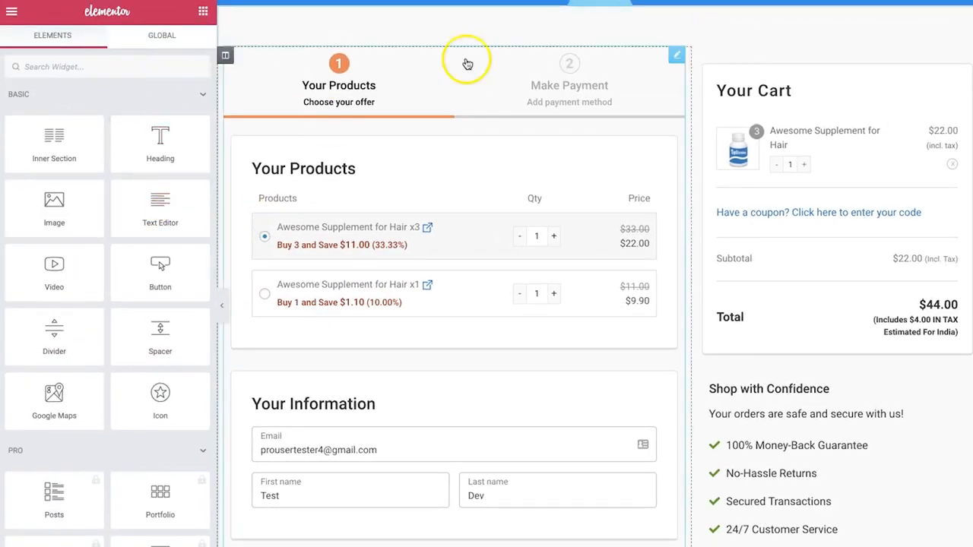
# - Set the Section background color in the checkout form's style settings to #FCFCFC
pyautogui.click(678, 57)
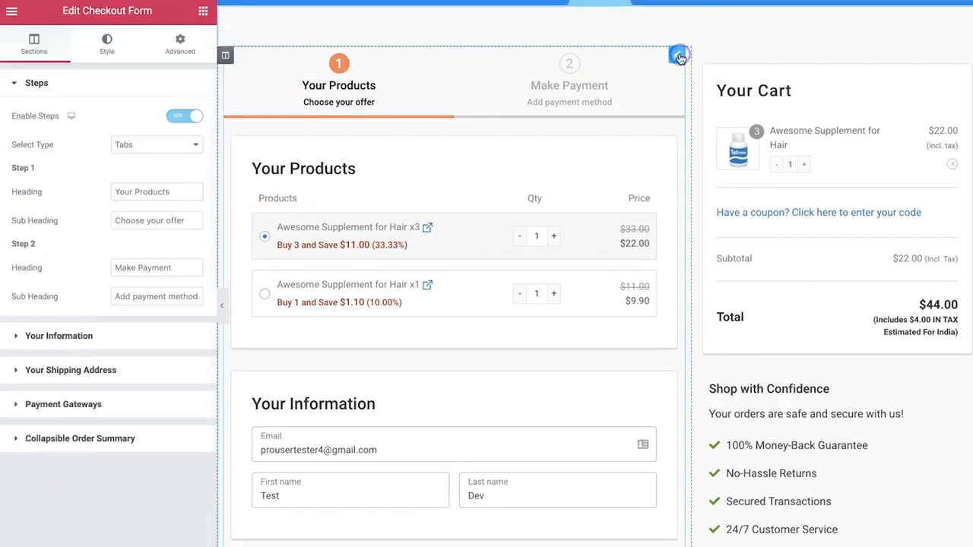
pyautogui.click(107, 45)
pyautogui.click(88, 92)
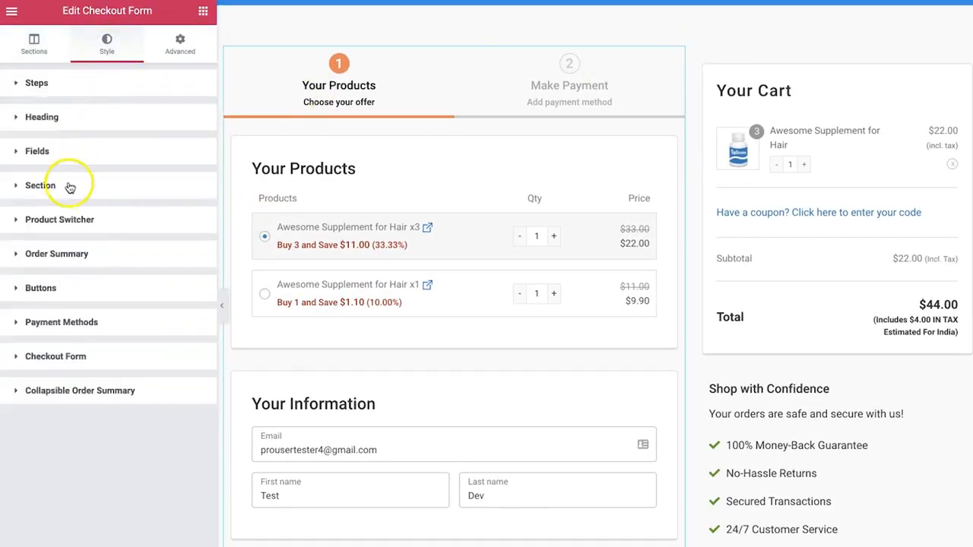
pyautogui.click(50, 195)
pyautogui.scroll(-3, 152, 208)
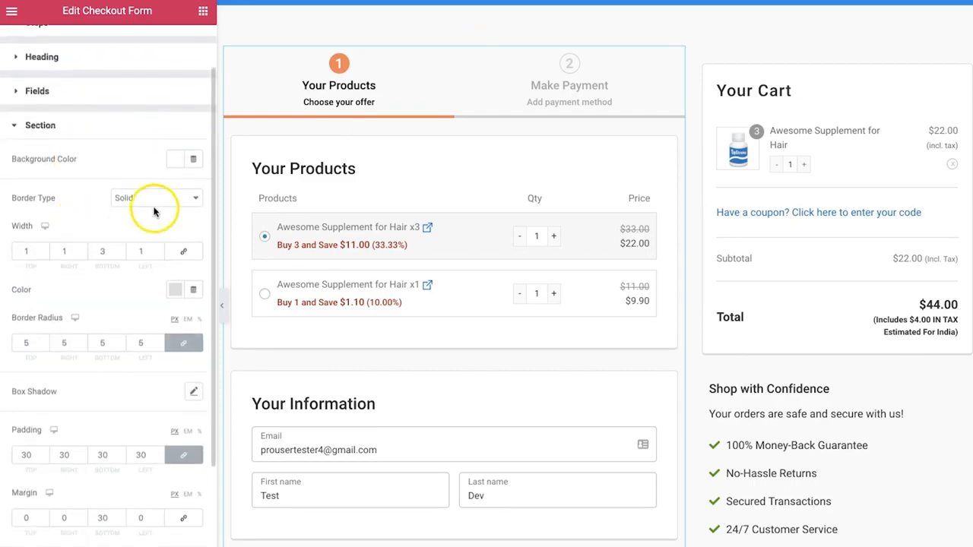
pyautogui.click(176, 123)
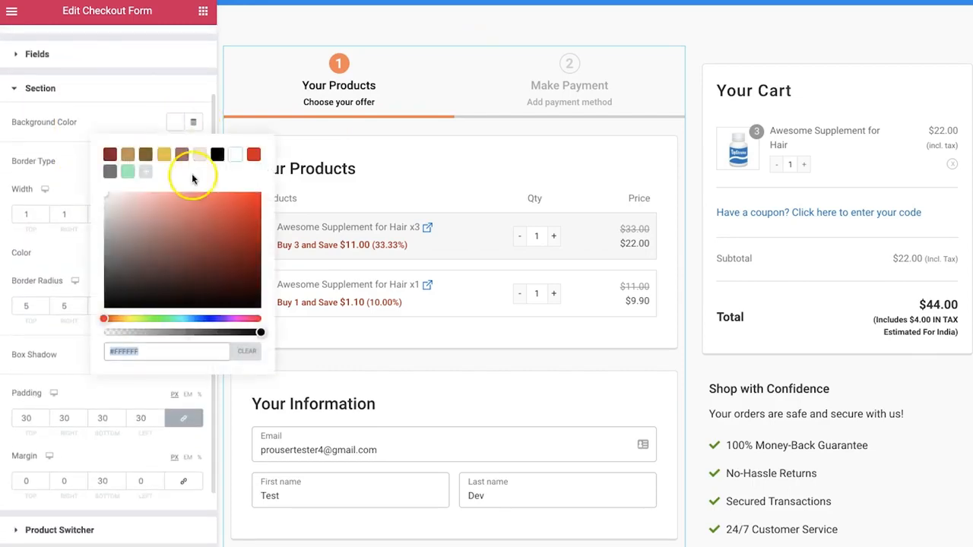
pyautogui.moveTo(139, 202); pyautogui.dragTo(99, 195)
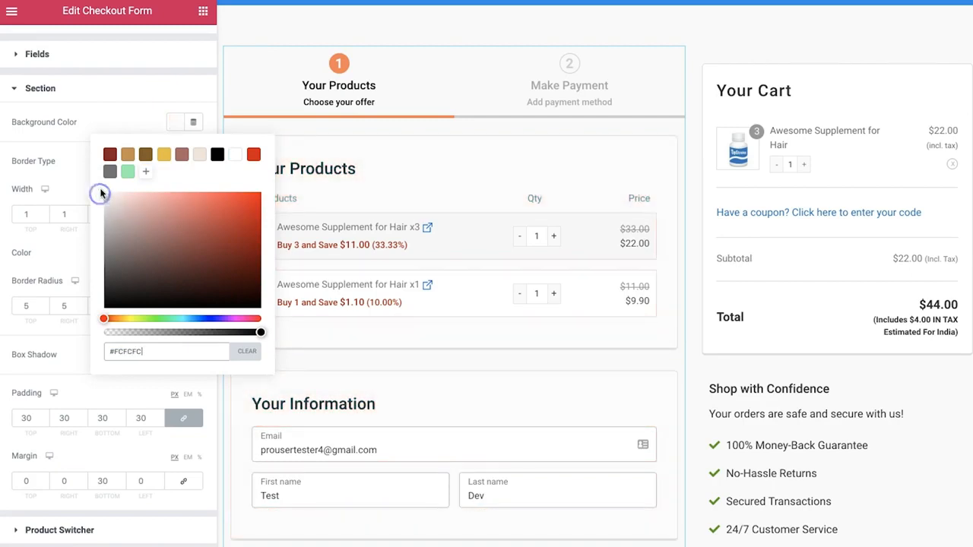
pyautogui.click(118, 93)
pyautogui.click(76, 184)
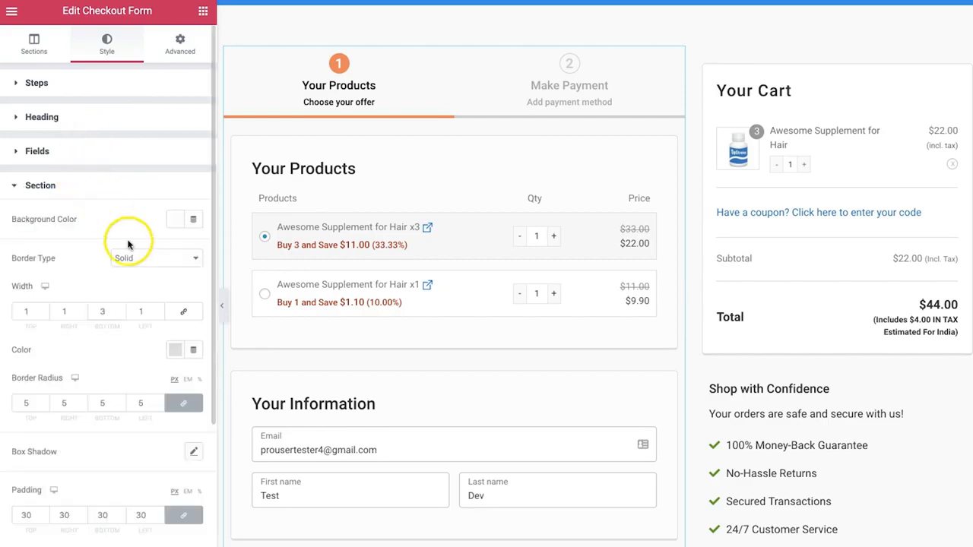
# - Try the Dotted border type on the checkout form's sections, and set it back to Solid
pyautogui.scroll(-1, 130, 228)
pyautogui.scroll(-1, 131, 217)
pyautogui.click(150, 146)
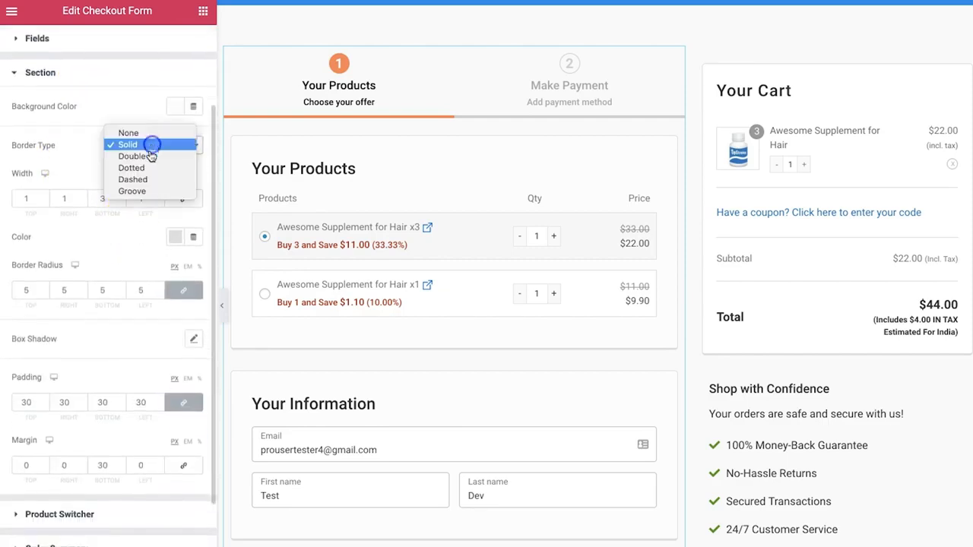
pyautogui.click(137, 169)
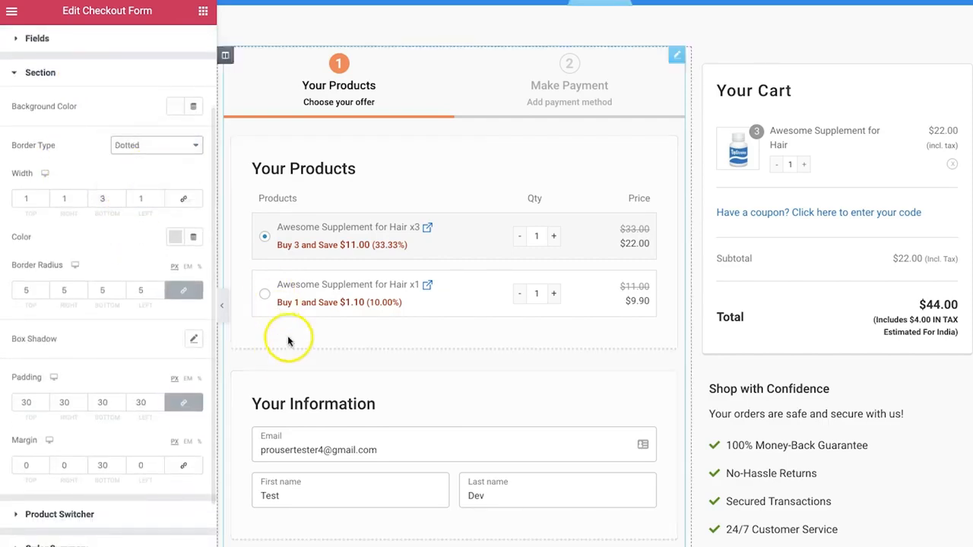
pyautogui.click(149, 144)
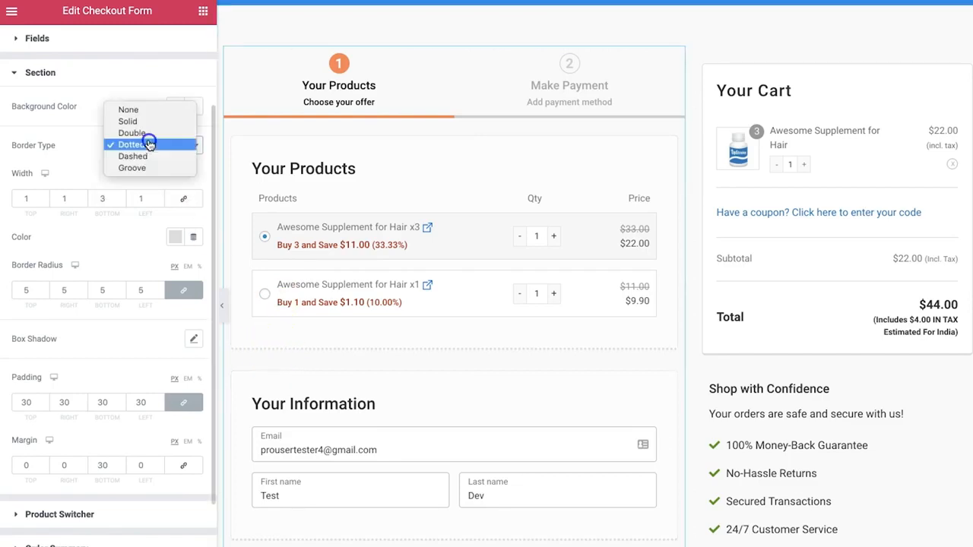
pyautogui.click(136, 121)
# - Try a border radius of 10 px on the form sections, and set it back to 5 px
pyautogui.scroll(-1, 131, 179)
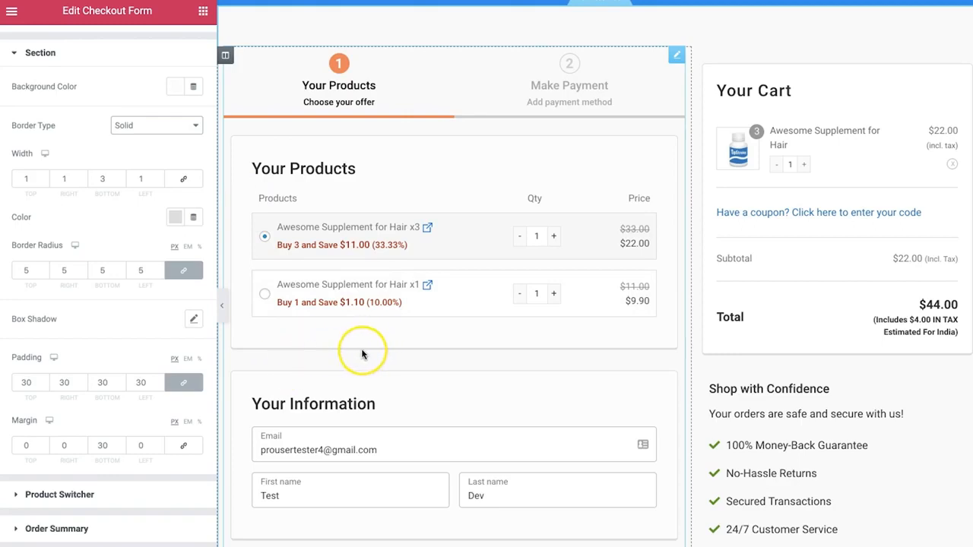
pyautogui.click(137, 171)
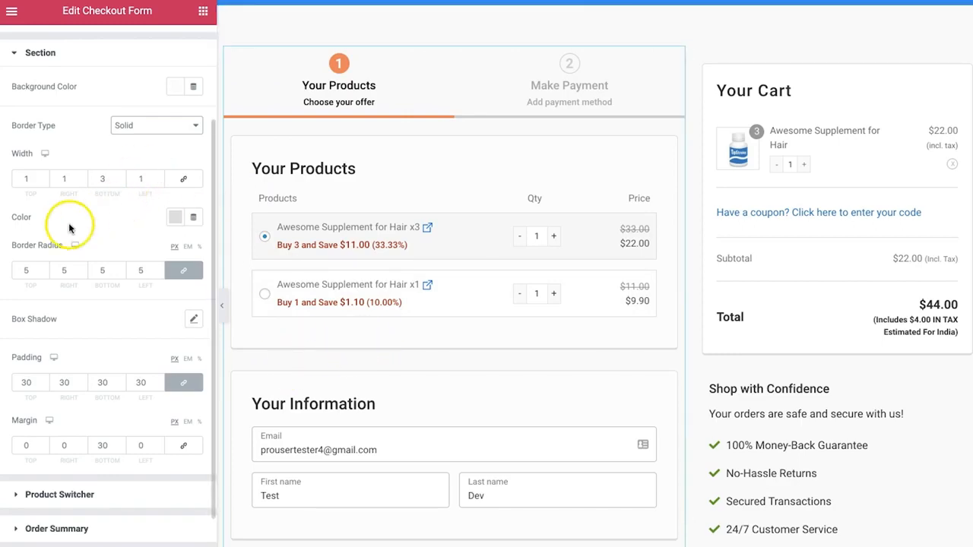
pyautogui.scroll(-1, 66, 217)
pyautogui.click(177, 196)
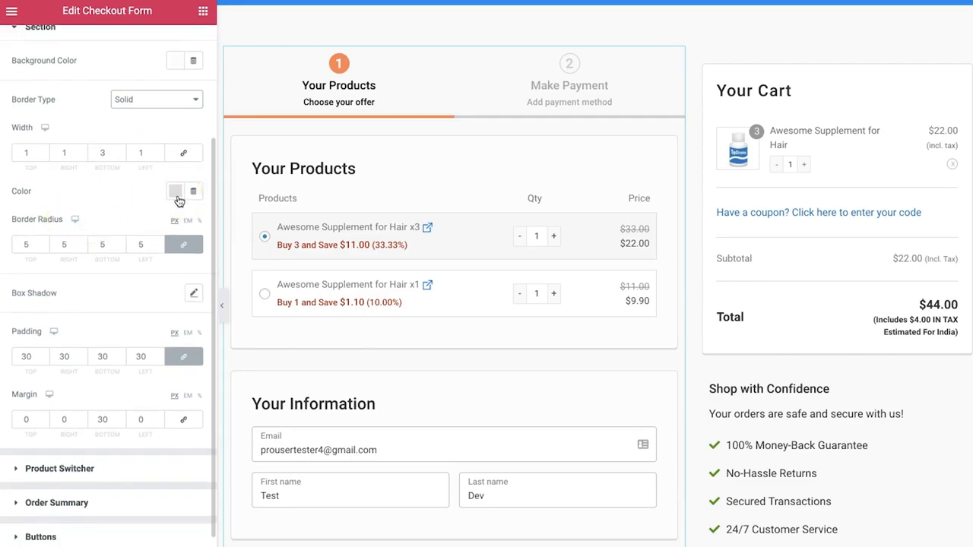
pyautogui.scroll(-1, 162, 208)
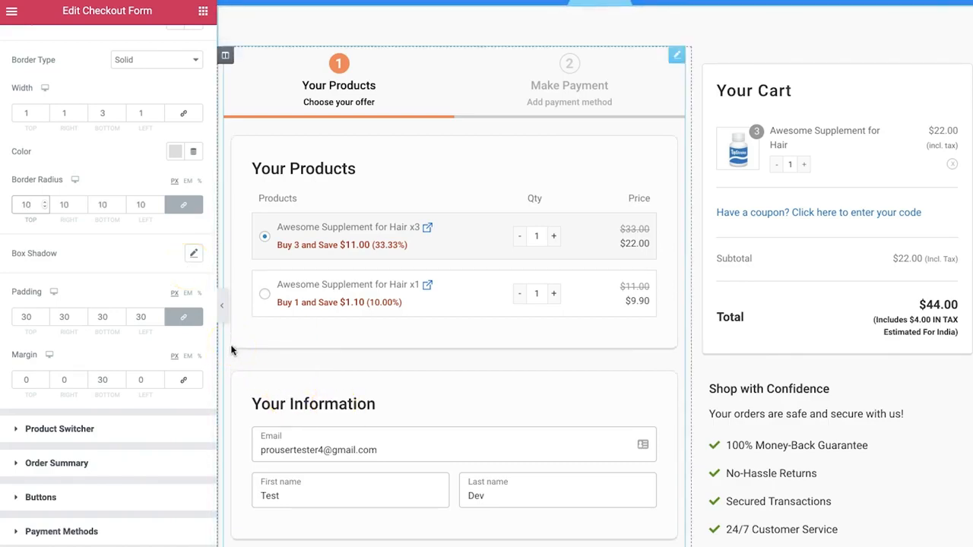
pyautogui.write('5')
pyautogui.click(102, 276)
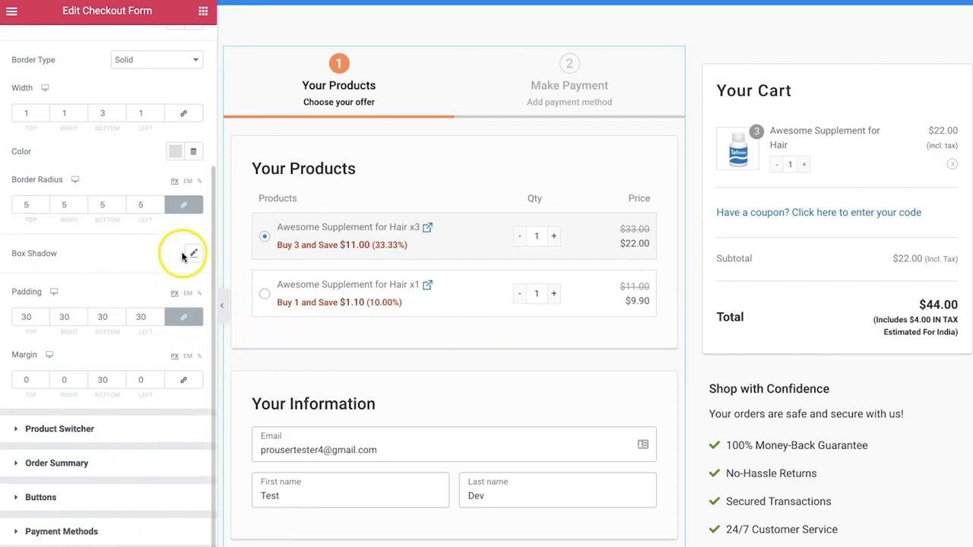
# - Add an outline box shadow to the form sections, try red as its color, and set it to rgba(7, 7, 7, 0.5)
pyautogui.click(190, 256)
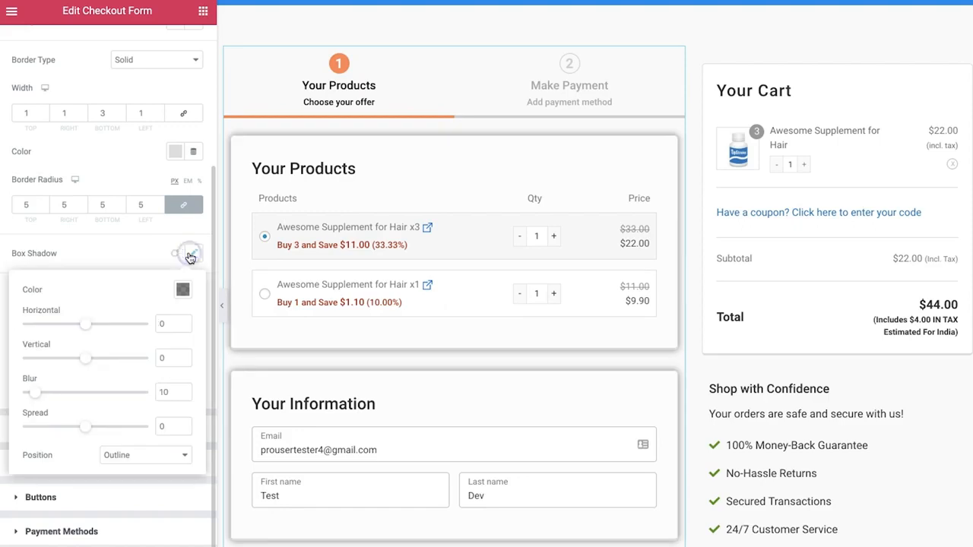
pyautogui.click(183, 294)
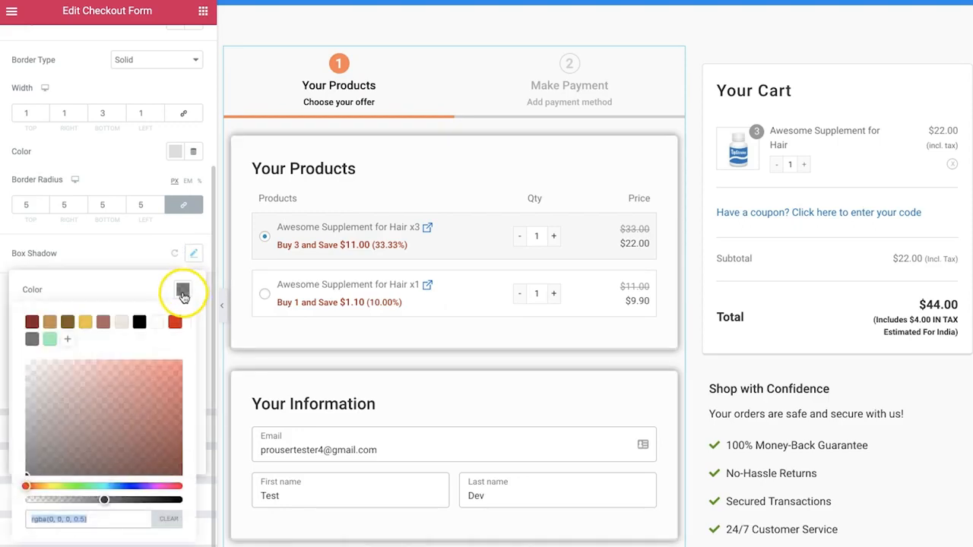
pyautogui.moveTo(129, 385); pyautogui.dragTo(161, 376)
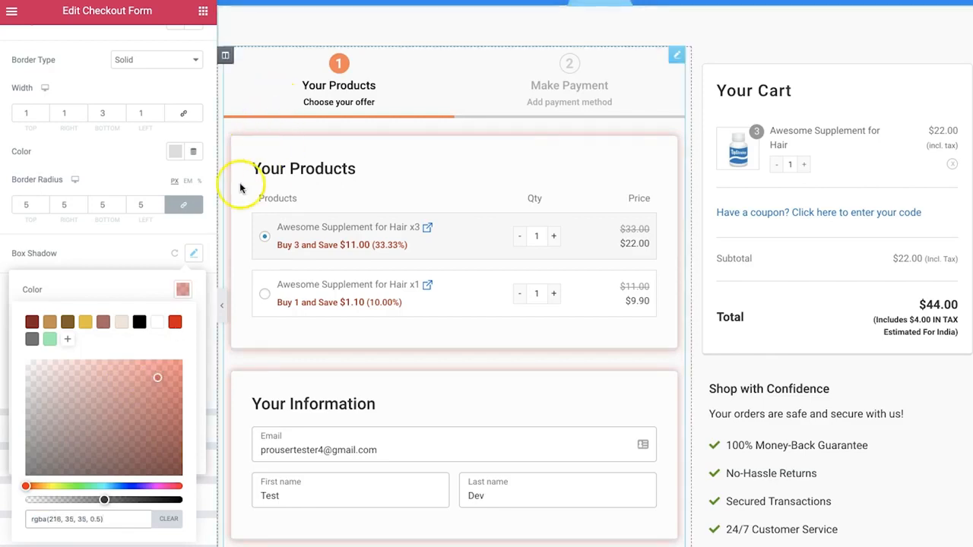
pyautogui.moveTo(129, 433)
pyautogui.mouseDown()
pyautogui.moveTo(117, 451)
pyautogui.moveTo(35, 456)
pyautogui.moveTo(26, 472)
pyautogui.mouseUp()
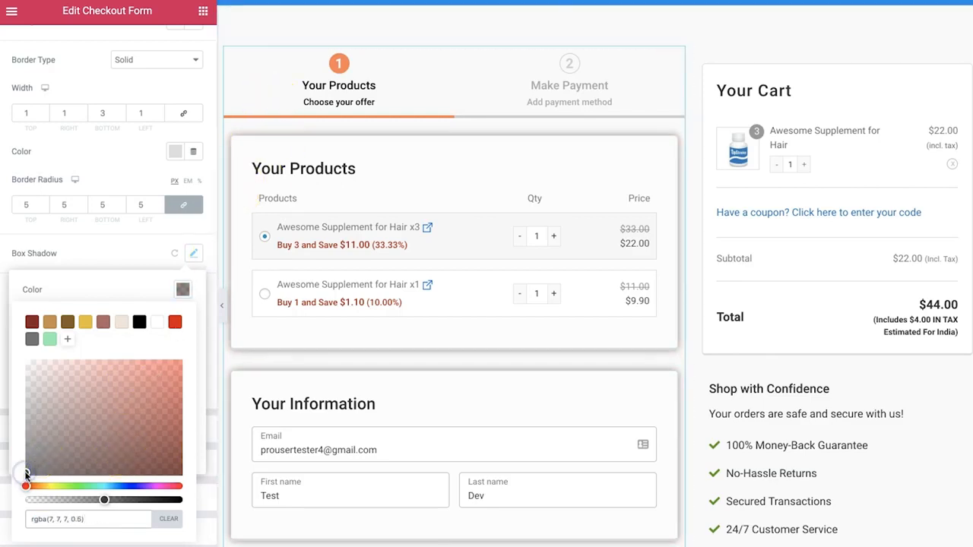
pyautogui.click(100, 257)
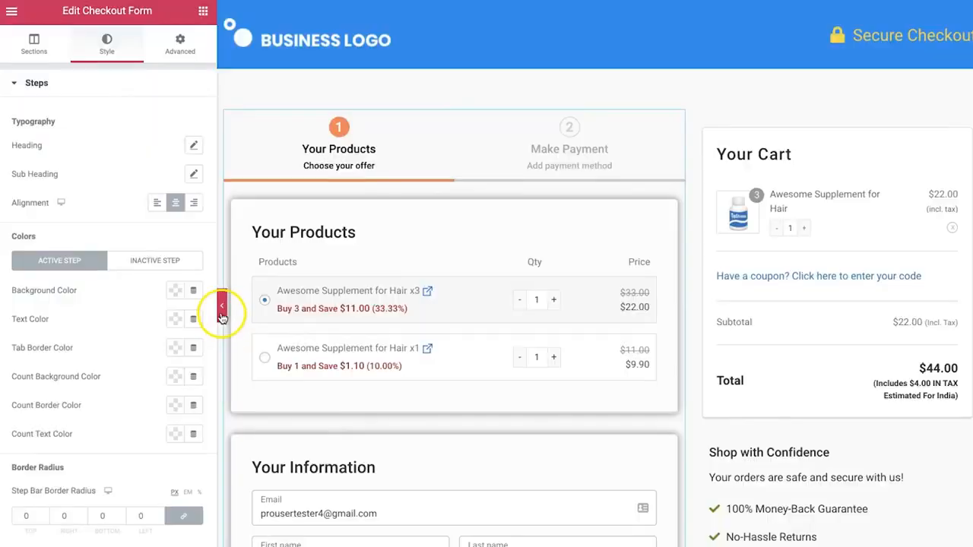
# - Open the Your Cart mini cart widget for editing and expand its Product settings
pyautogui.click(218, 309)
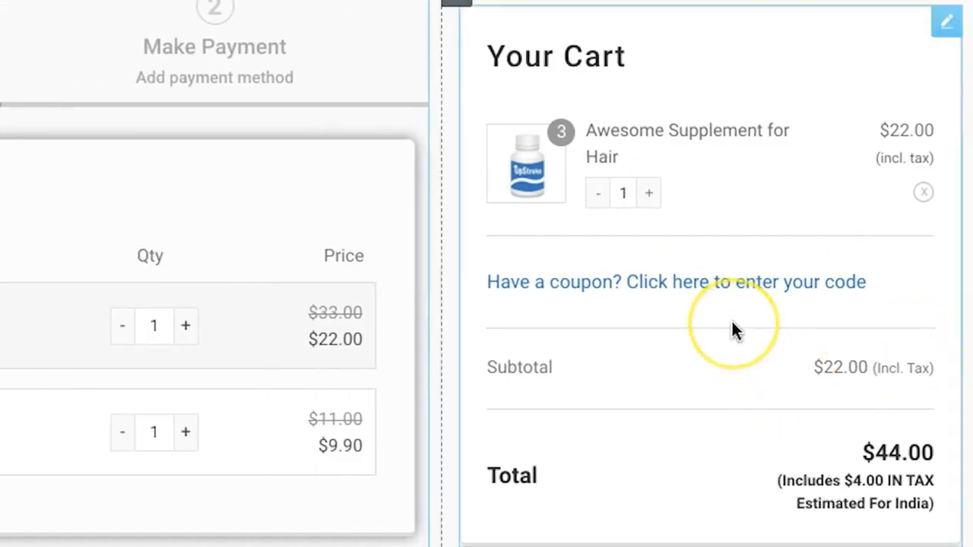
pyautogui.click(946, 22)
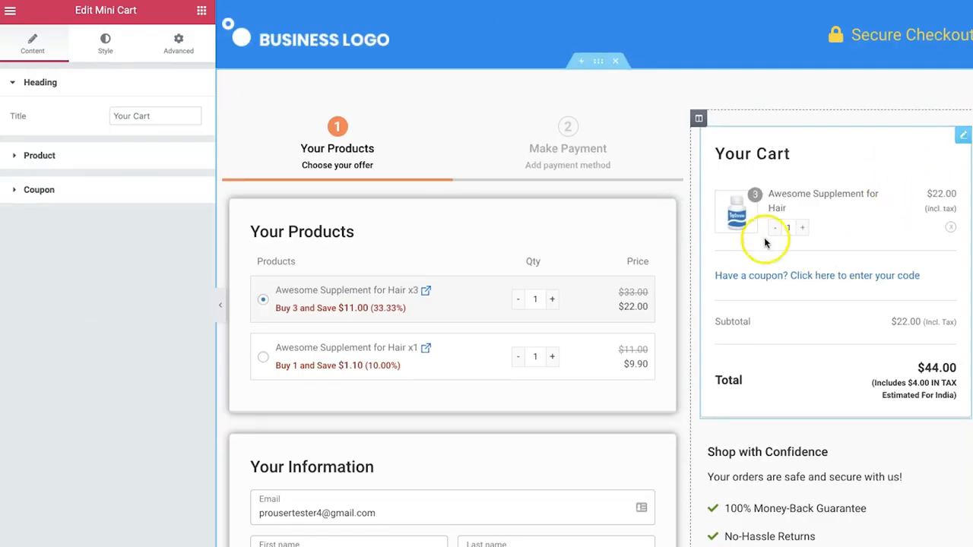
pyautogui.scroll(-3, 913, 310)
pyautogui.scroll(3, 913, 310)
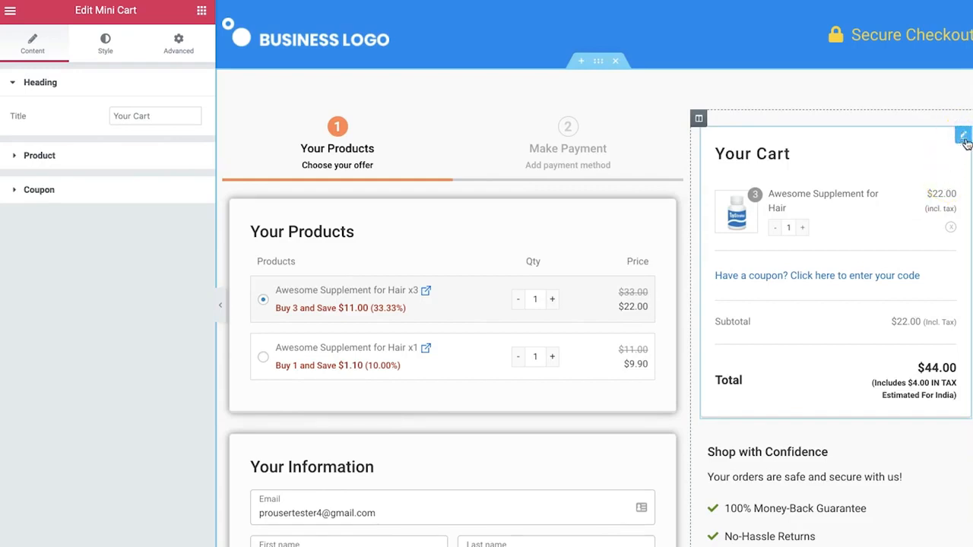
pyautogui.click(130, 155)
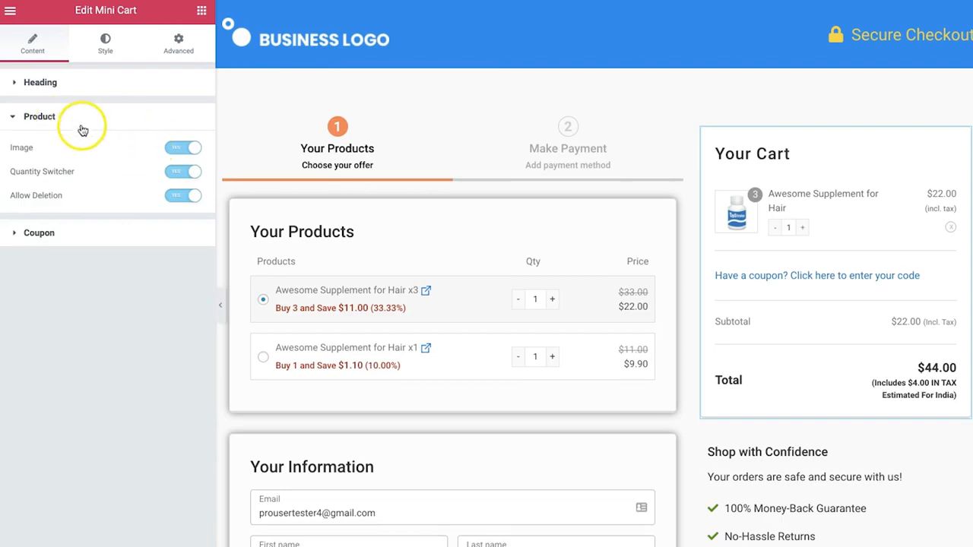
# - Turn off the mini cart's Quantity Switcher, check the cart preview, and turn the option back on
pyautogui.click(184, 173)
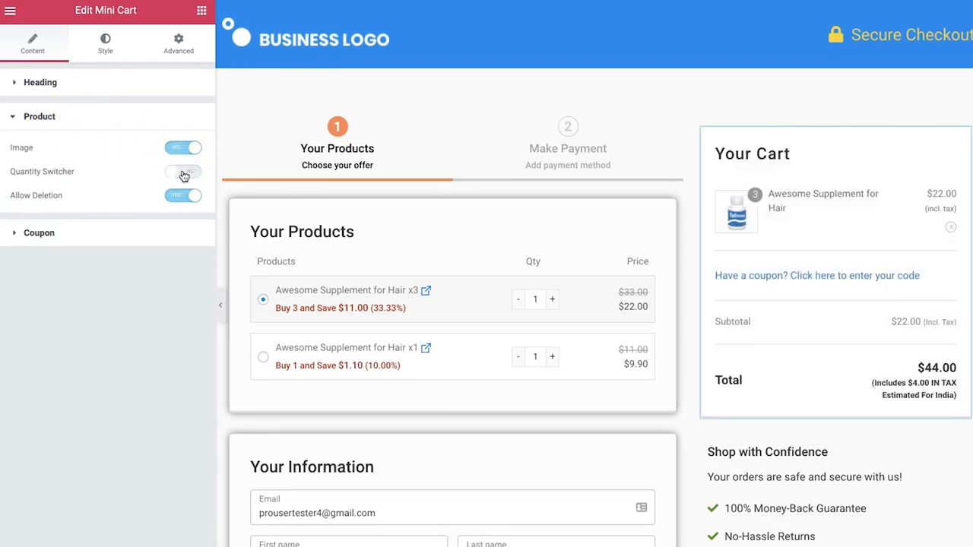
pyautogui.scroll(-3, 537, 243)
pyautogui.scroll(2, 578, 259)
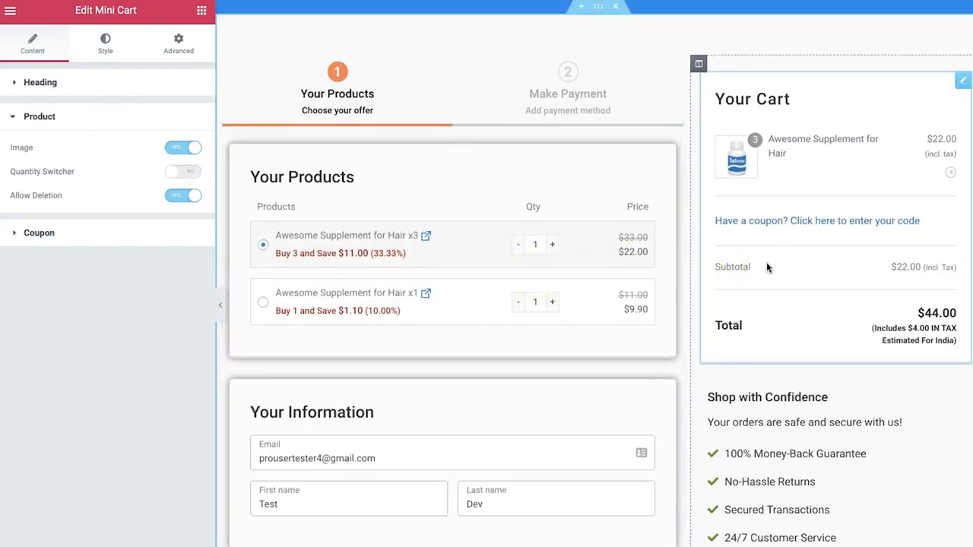
pyautogui.click(798, 241)
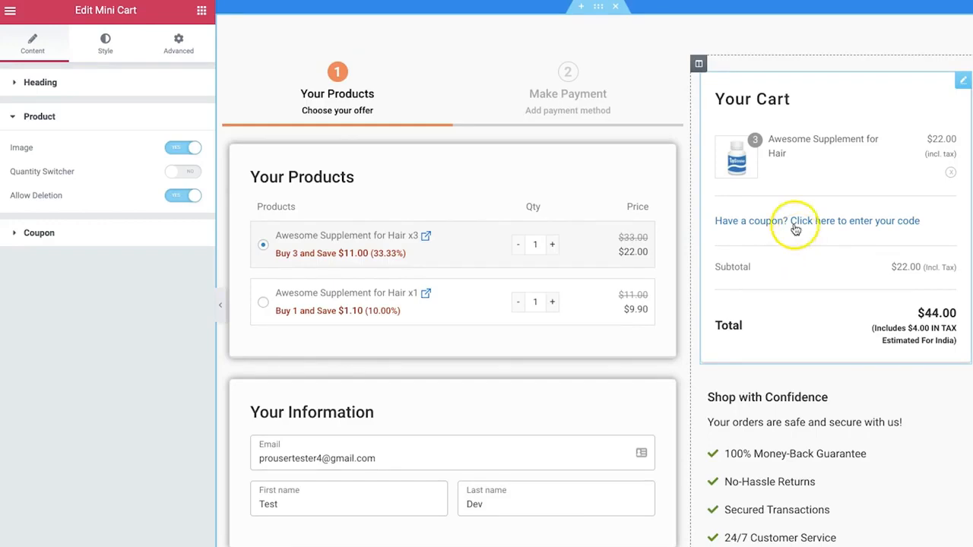
pyautogui.click(190, 174)
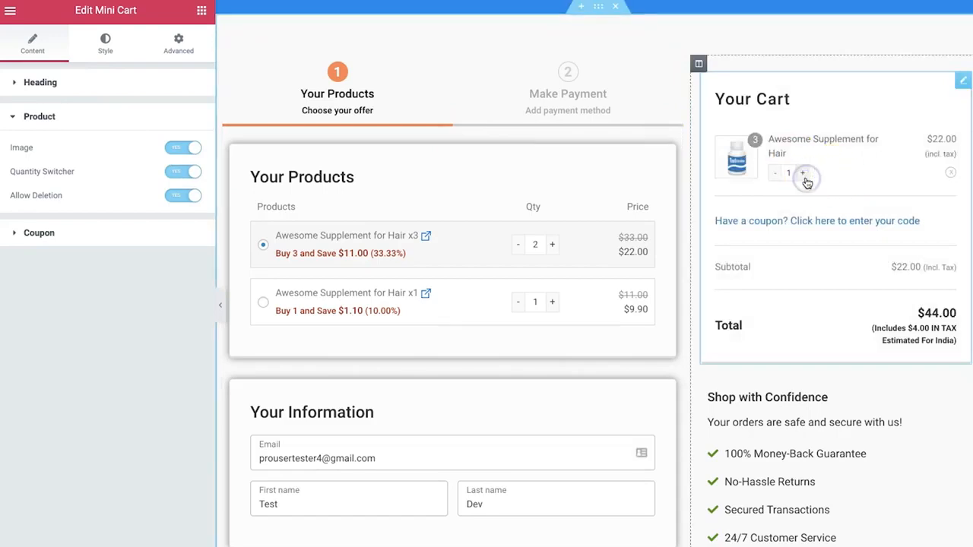
# - Increase the supplement's quantity in the mini cart to 2, and disable Allow Deletion for cart products
pyautogui.click(803, 174)
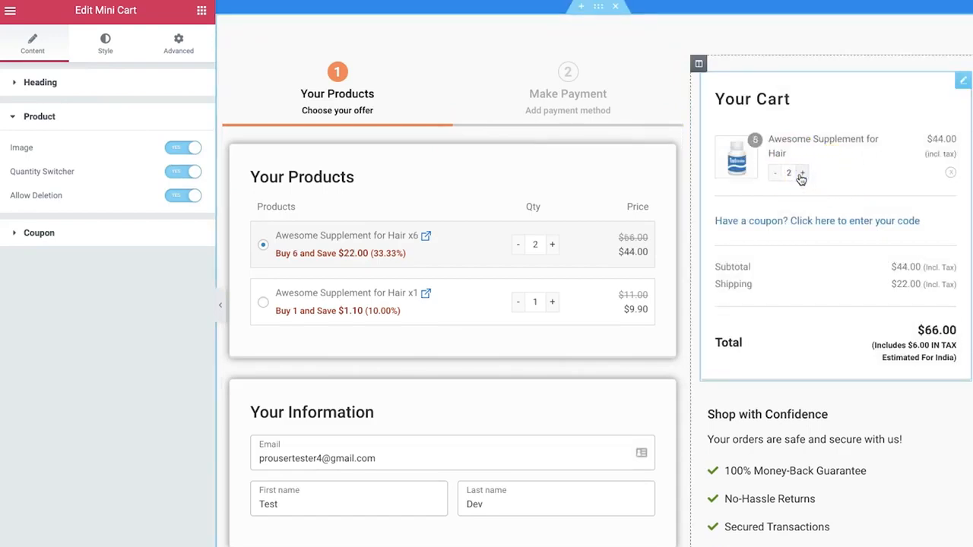
pyautogui.click(809, 178)
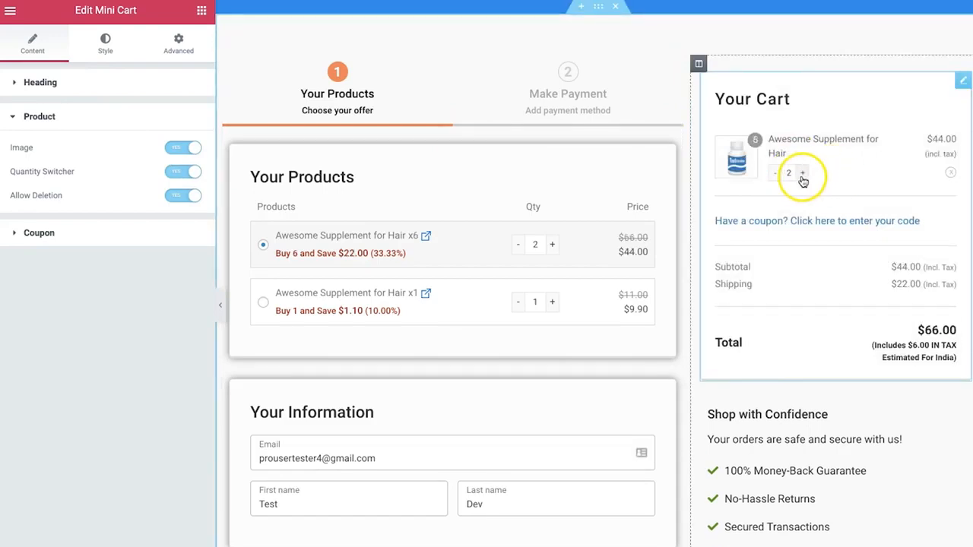
pyautogui.click(172, 196)
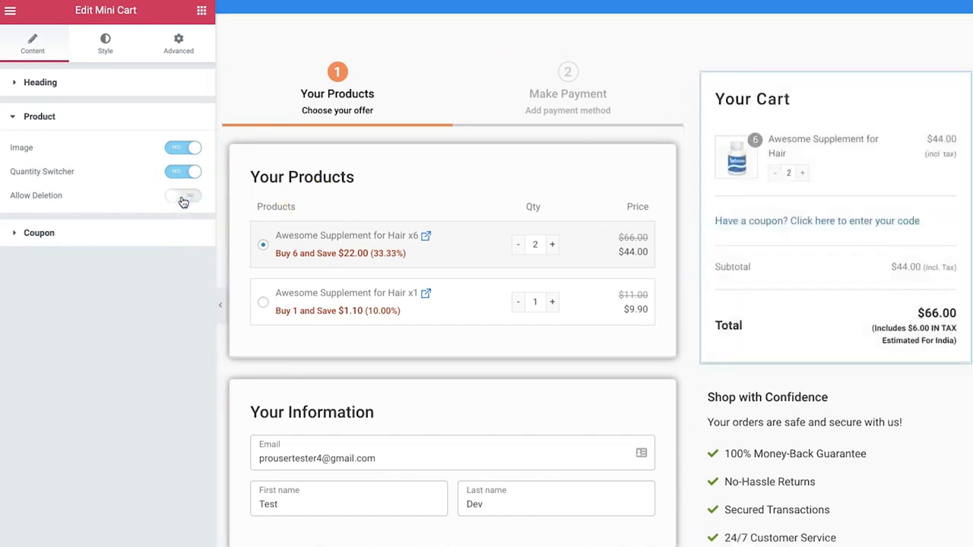
# - Turn Allow Deletion back on for cart products, then remove the supplement from the mini cart and restore it
pyautogui.click(182, 197)
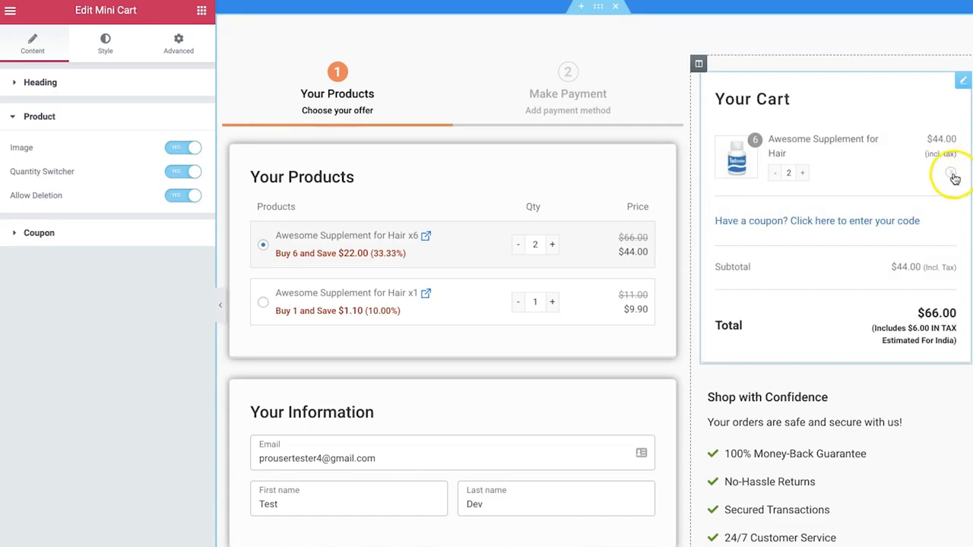
pyautogui.click(951, 174)
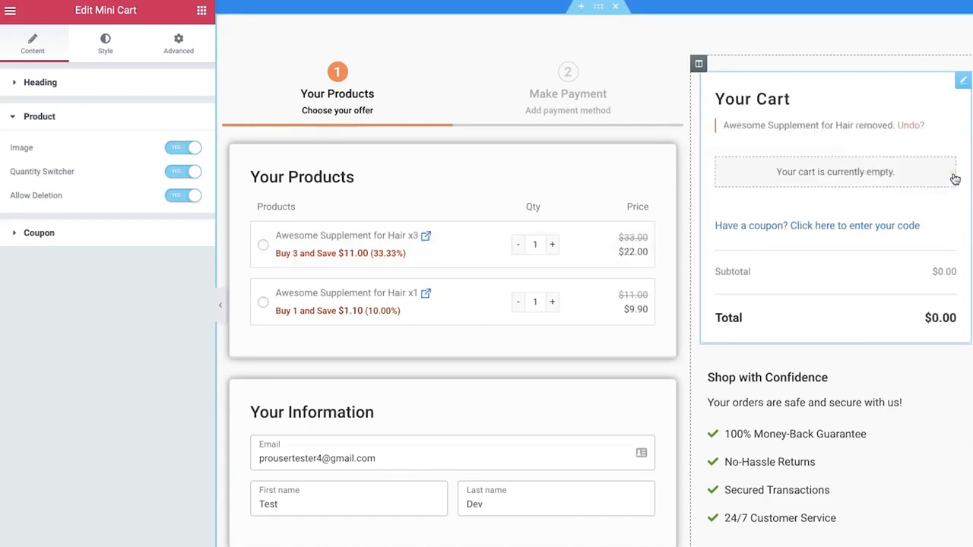
pyautogui.click(911, 126)
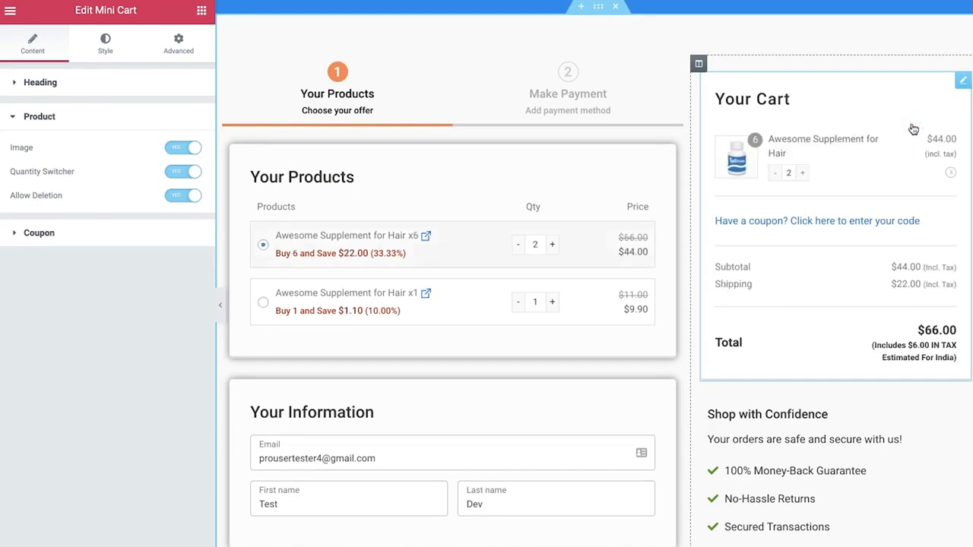
# - Toggle the mini cart's coupon field off and on again, and turn off its Collapsible option
pyautogui.click(86, 241)
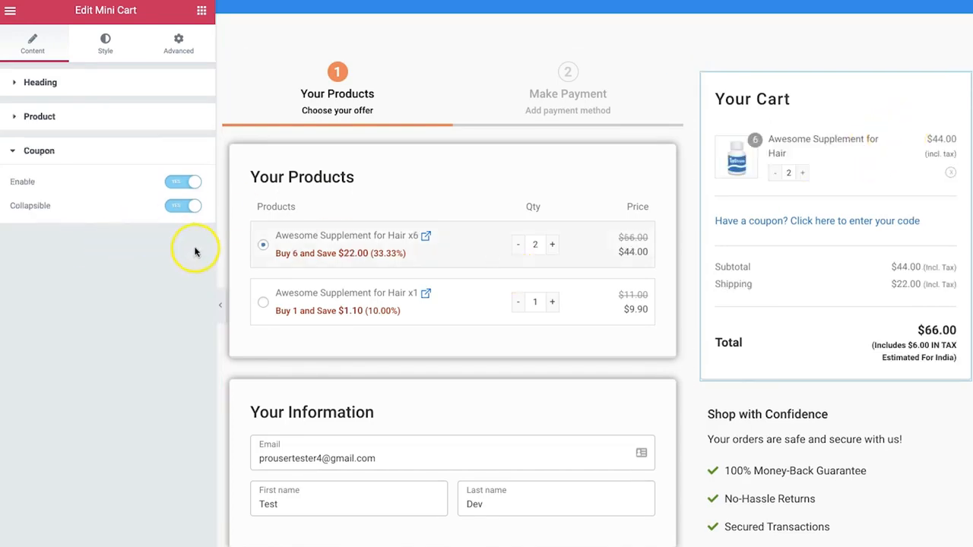
pyautogui.click(181, 190)
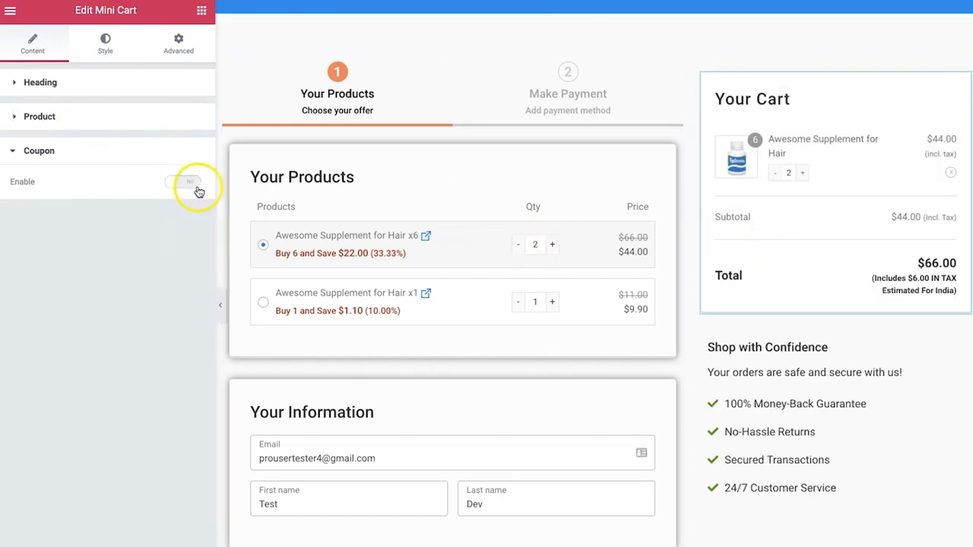
pyautogui.click(185, 186)
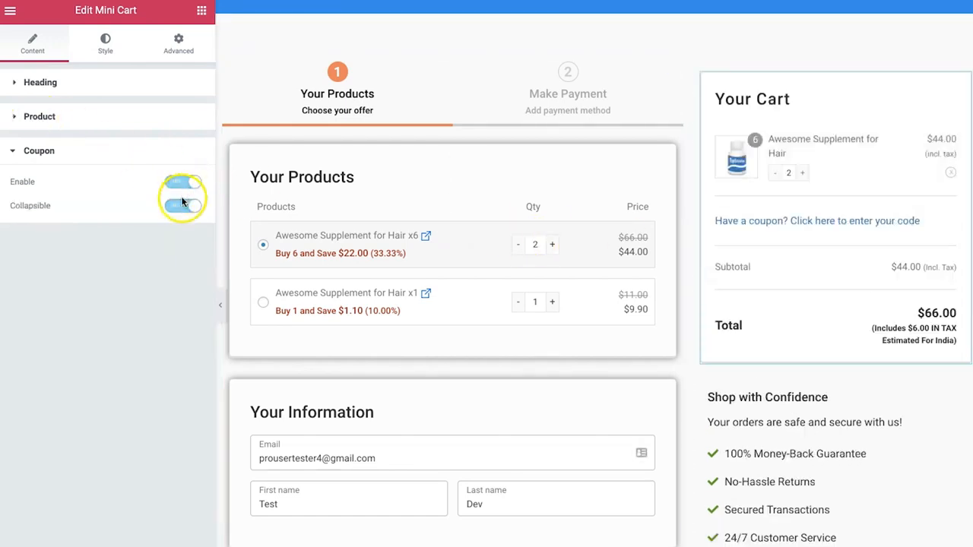
pyautogui.click(183, 207)
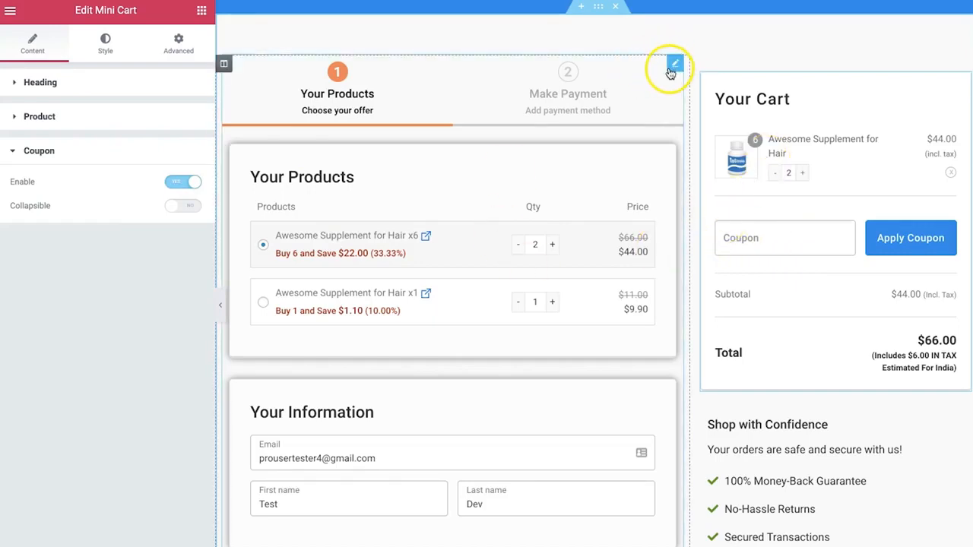
pyautogui.click(593, 123)
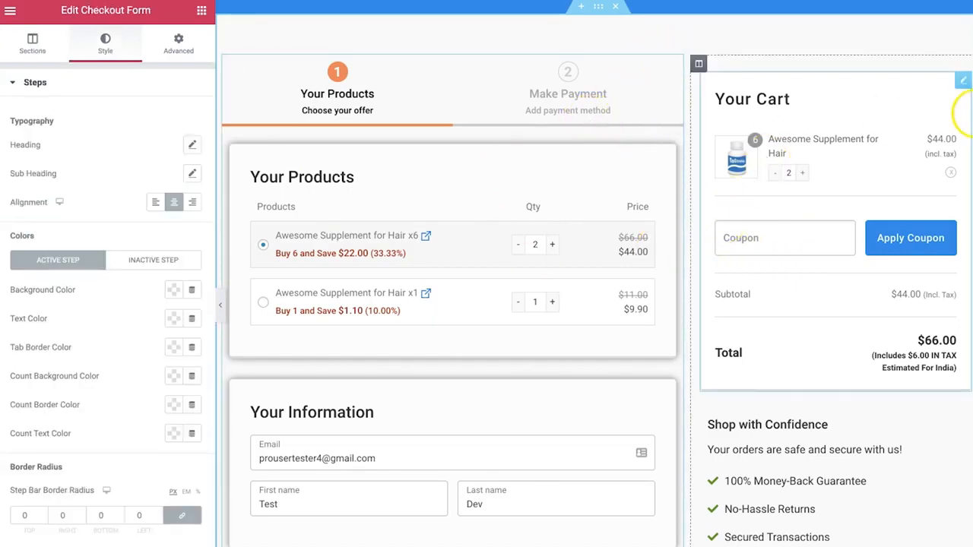
pyautogui.click(962, 81)
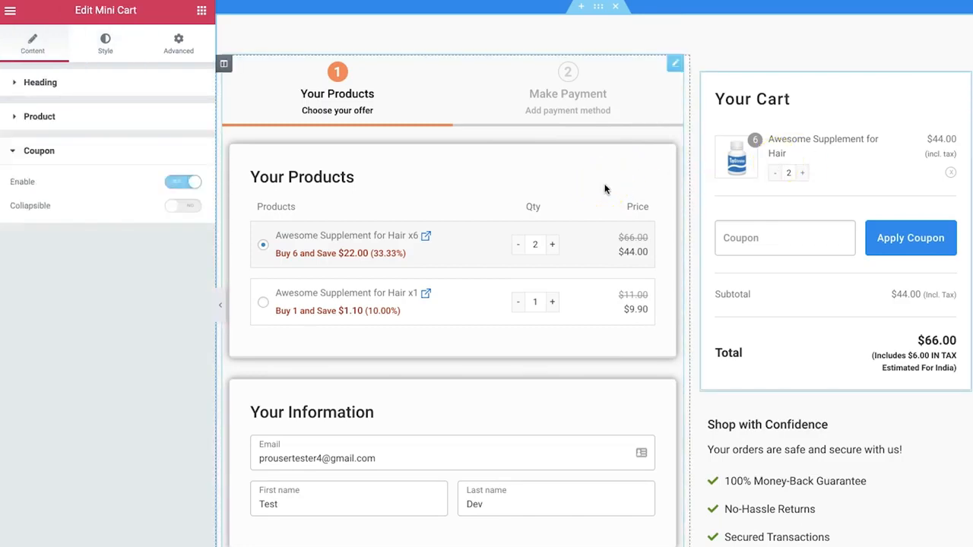
# - Open the checkout's product settings, search for "awe" among the products to add, and dismiss the search without adding one
pyautogui.click(148, 61)
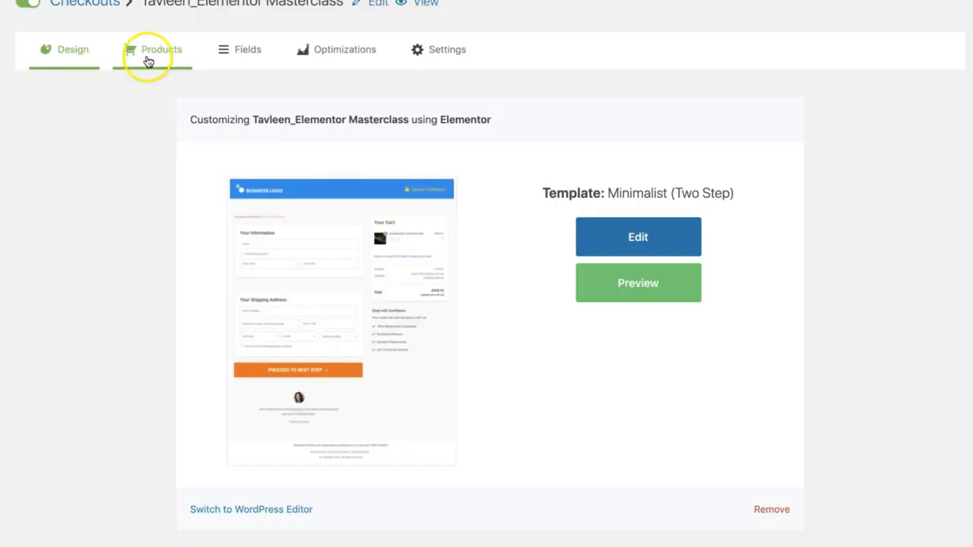
pyautogui.click(164, 59)
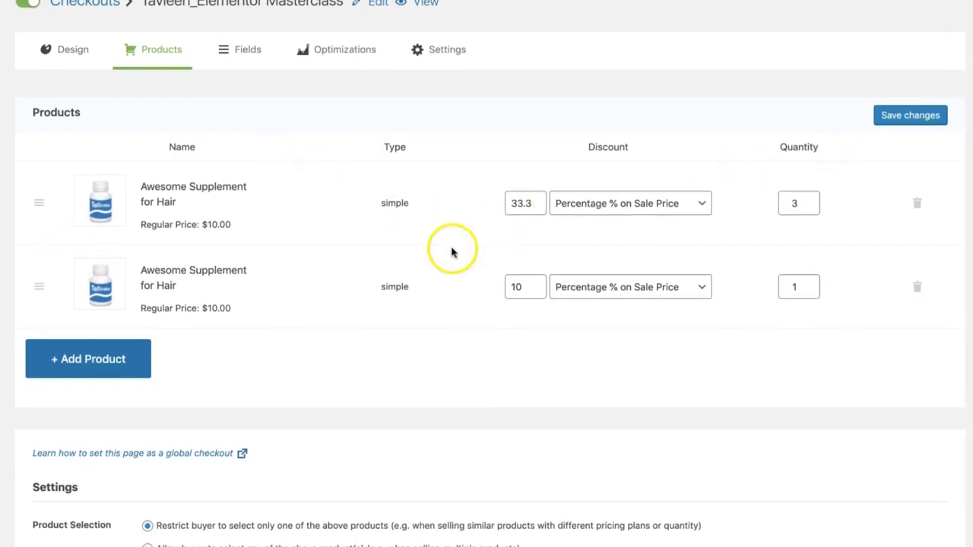
pyautogui.click(105, 360)
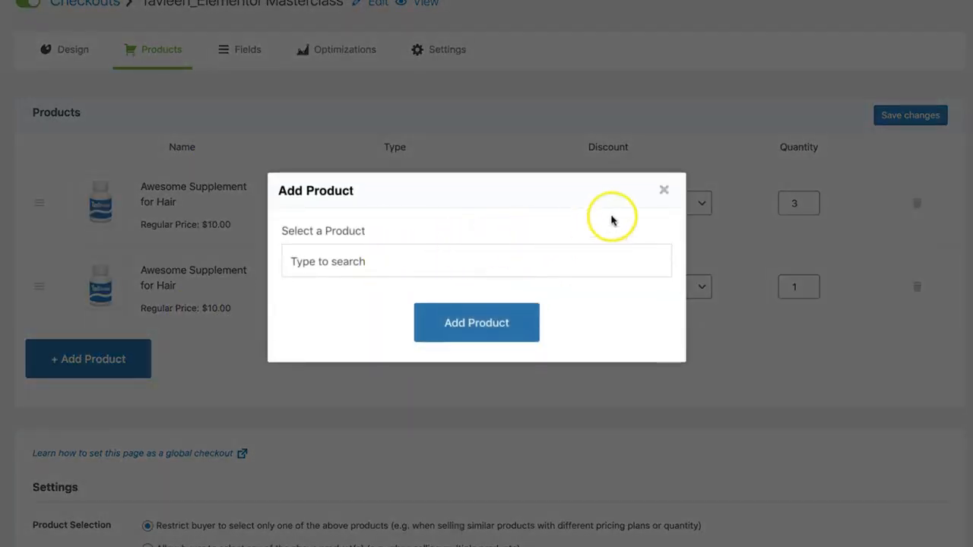
pyautogui.click(521, 262)
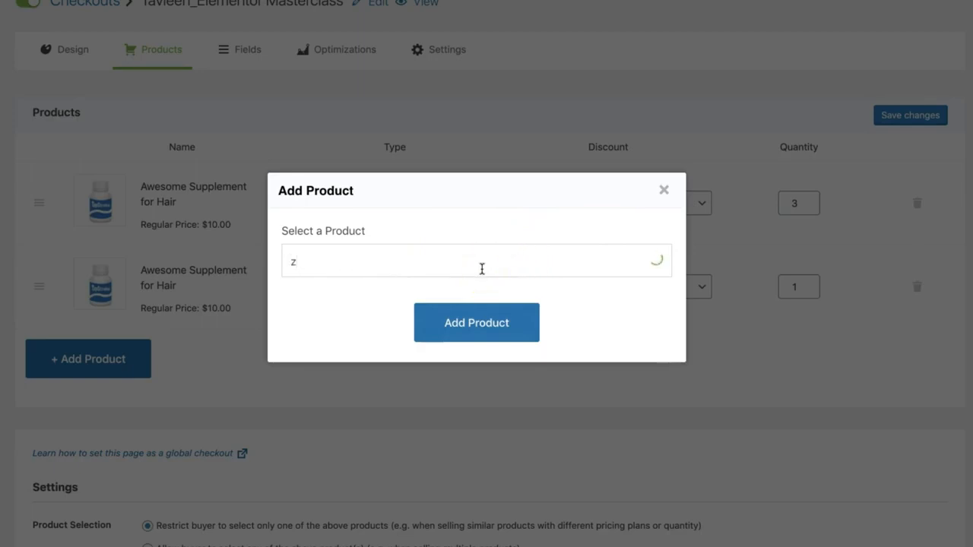
pyautogui.write('awe')
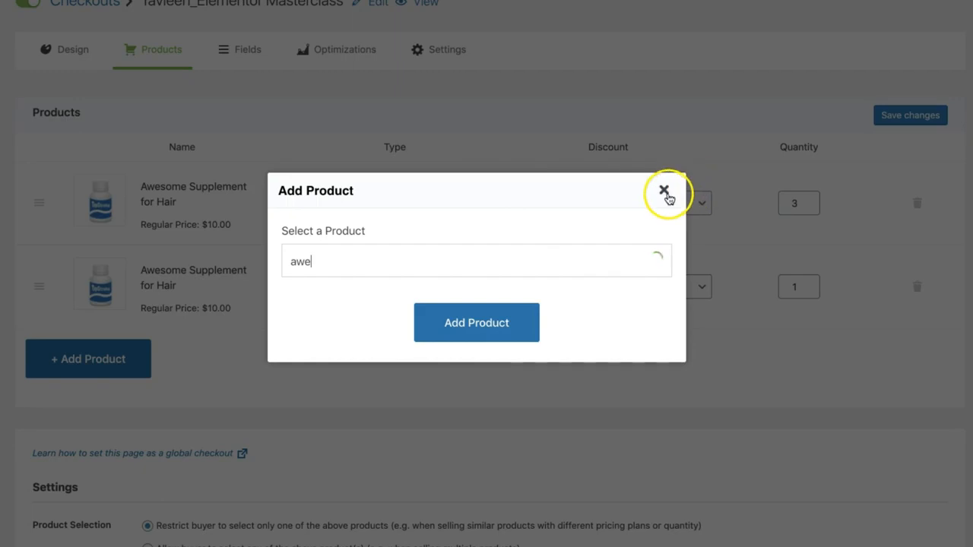
pyautogui.click(662, 97)
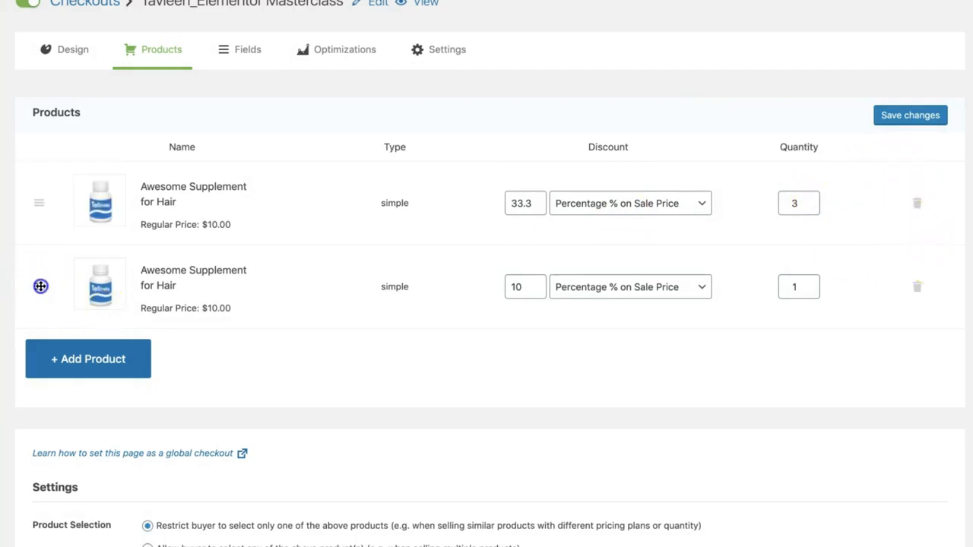
# - Try out reordering the second product, and examine the Product Selection options for what buyers may choose
pyautogui.moveTo(40, 286); pyautogui.dragTo(313, 337)
pyautogui.scroll(-2, 313, 337)
pyautogui.scroll(2, 312, 337)
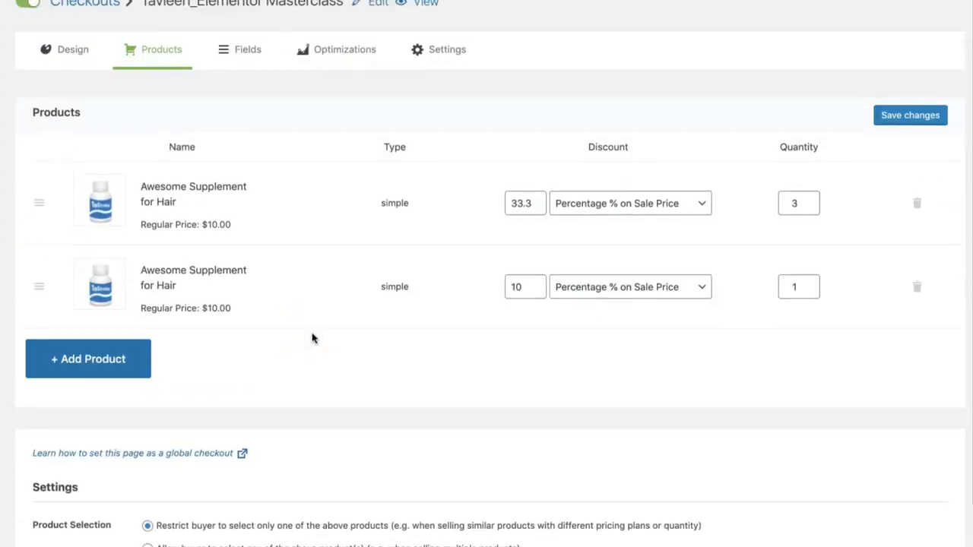
pyautogui.scroll(-1, 312, 338)
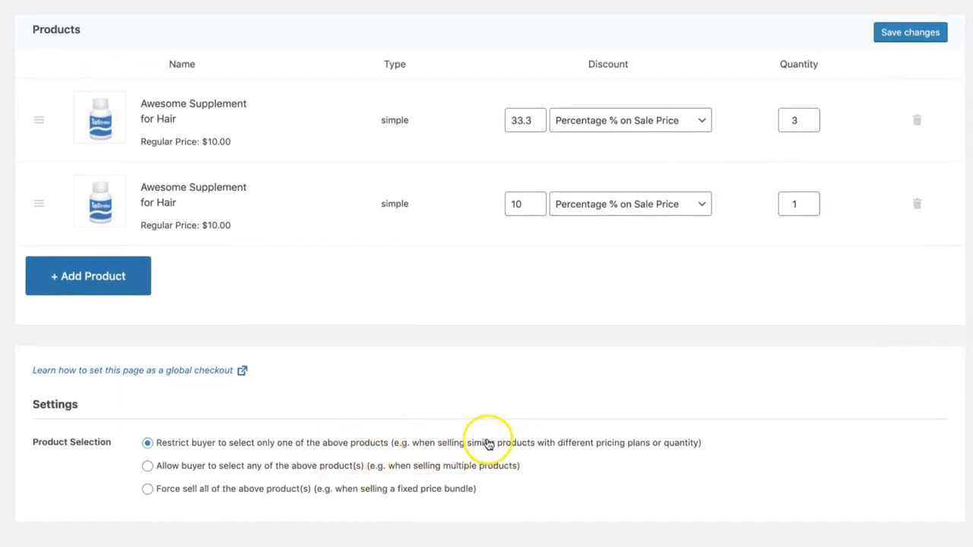
pyautogui.scroll(1, 434, 402)
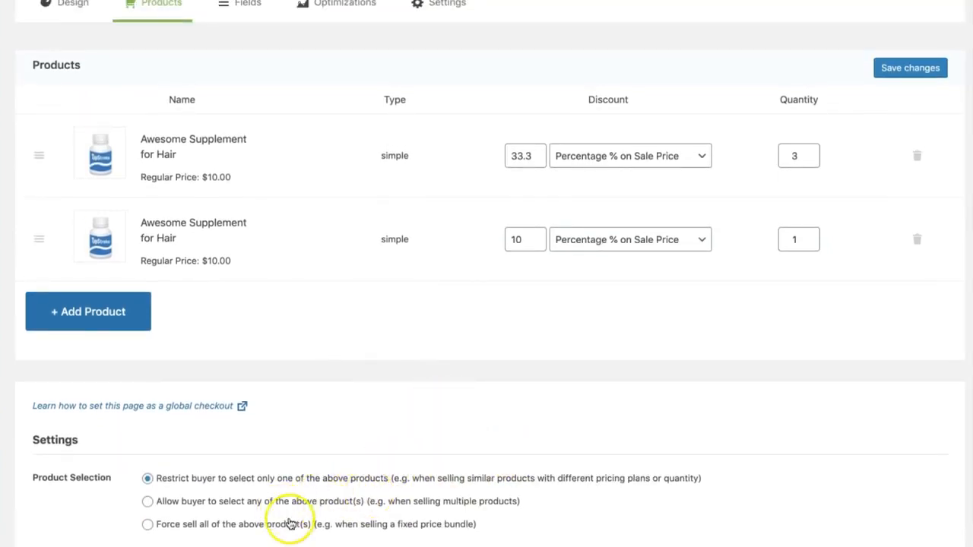
pyautogui.scroll(1, 289, 525)
# - Open the checkout's field settings and remove the Your Products section from Step 2
pyautogui.click(242, 52)
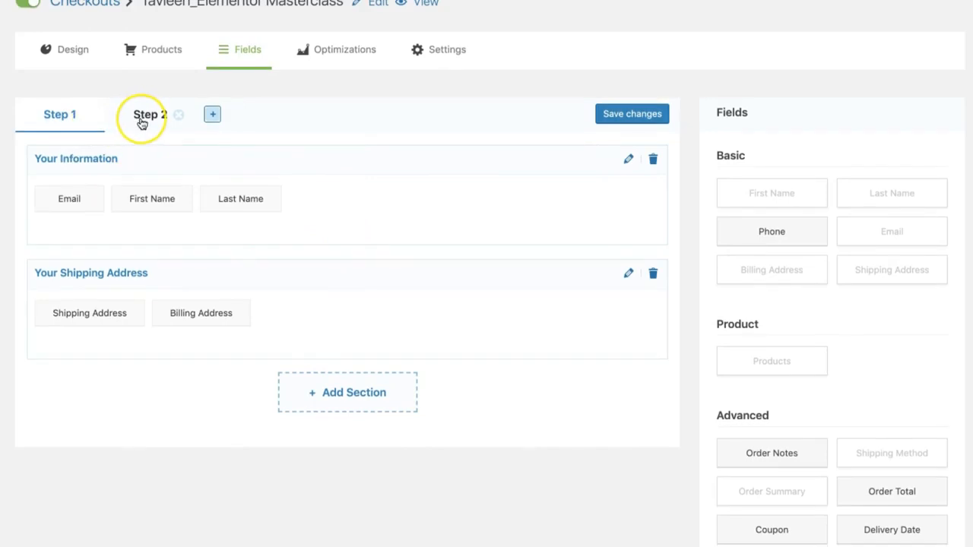
pyautogui.click(145, 115)
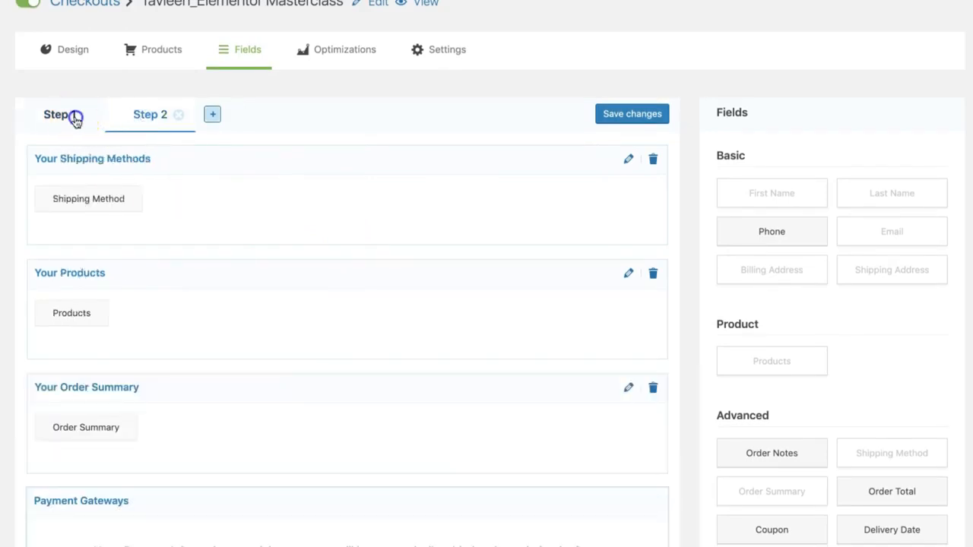
pyautogui.click(75, 118)
pyautogui.click(134, 121)
pyautogui.click(653, 276)
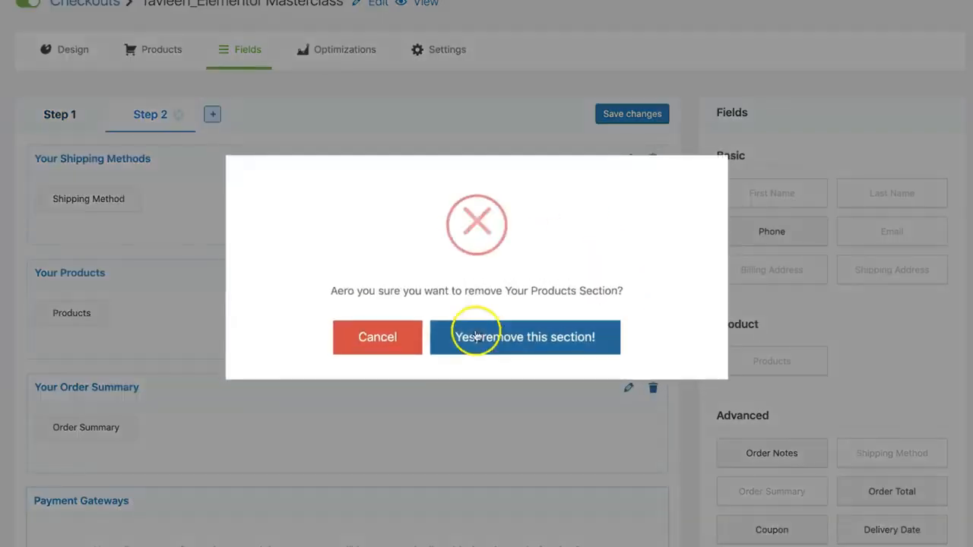
pyautogui.click(445, 351)
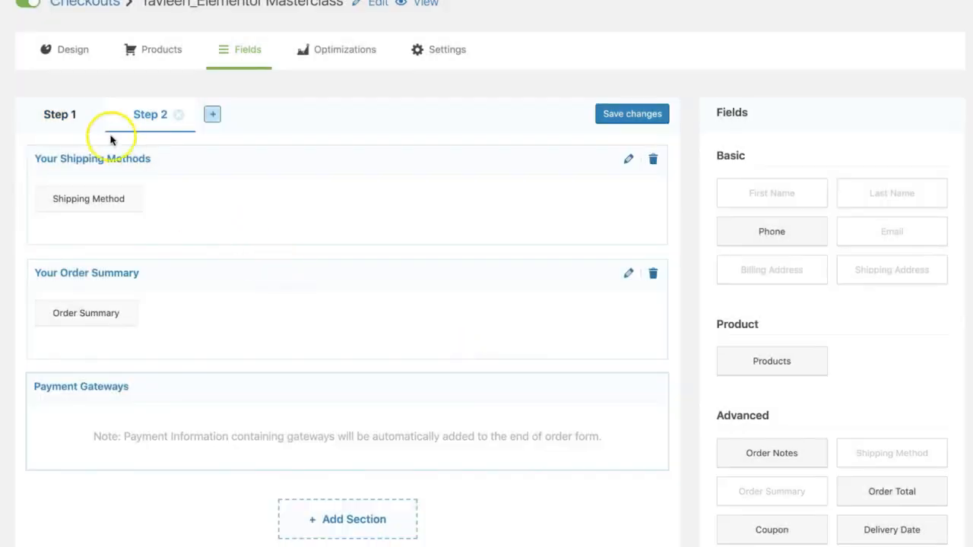
# - Try out moving the Your Shipping Address section in Step 1, and view the form for adding a section without submitting it
pyautogui.click(57, 122)
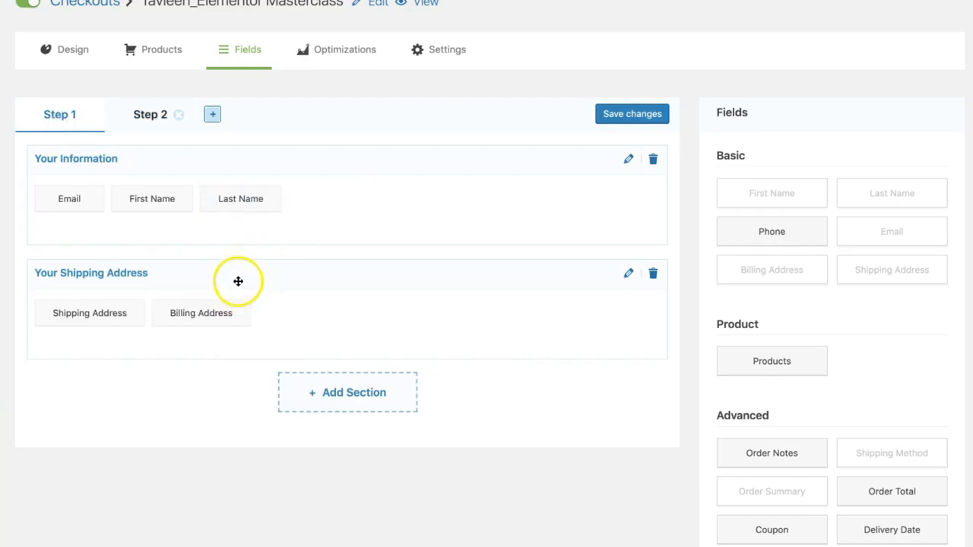
pyautogui.moveTo(243, 279); pyautogui.dragTo(244, 312)
pyautogui.click(351, 398)
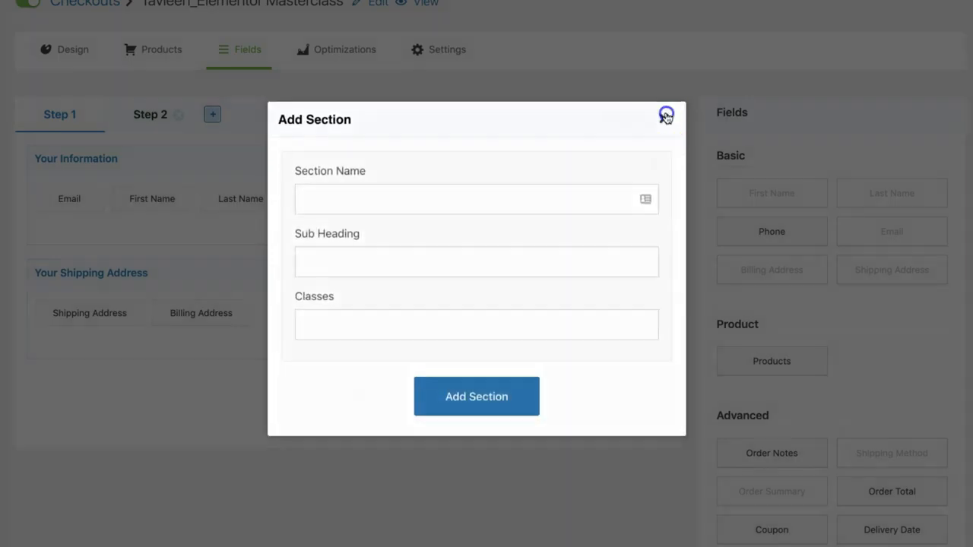
pyautogui.click(664, 117)
pyautogui.moveTo(778, 240)
pyautogui.mouseDown()
pyautogui.moveTo(459, 191)
pyautogui.moveTo(372, 348)
pyautogui.moveTo(755, 202)
pyautogui.moveTo(782, 233)
pyautogui.mouseUp()
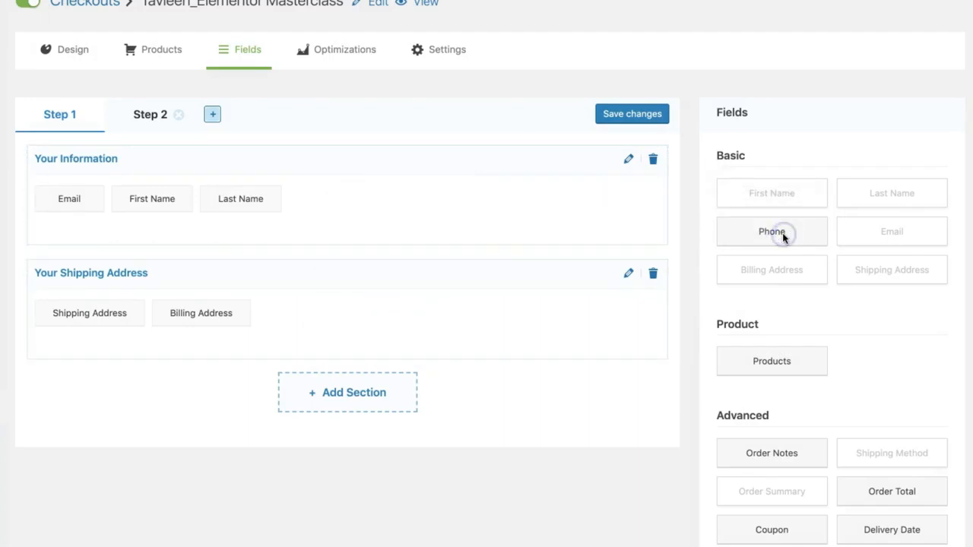
# - Examine the field types available for a new custom field, and close the form without adding one
pyautogui.scroll(-3, 649, 391)
pyautogui.click(856, 484)
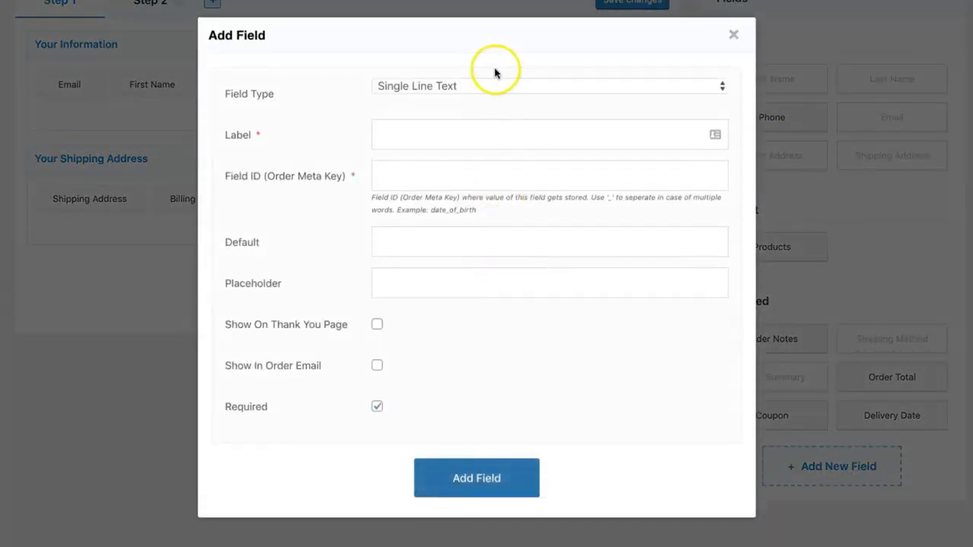
pyautogui.click(483, 83)
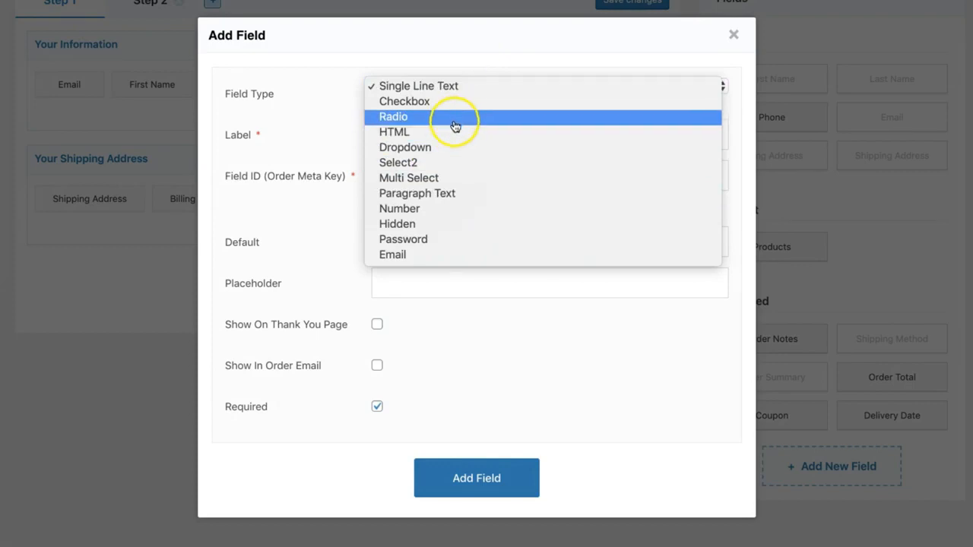
pyautogui.click(734, 36)
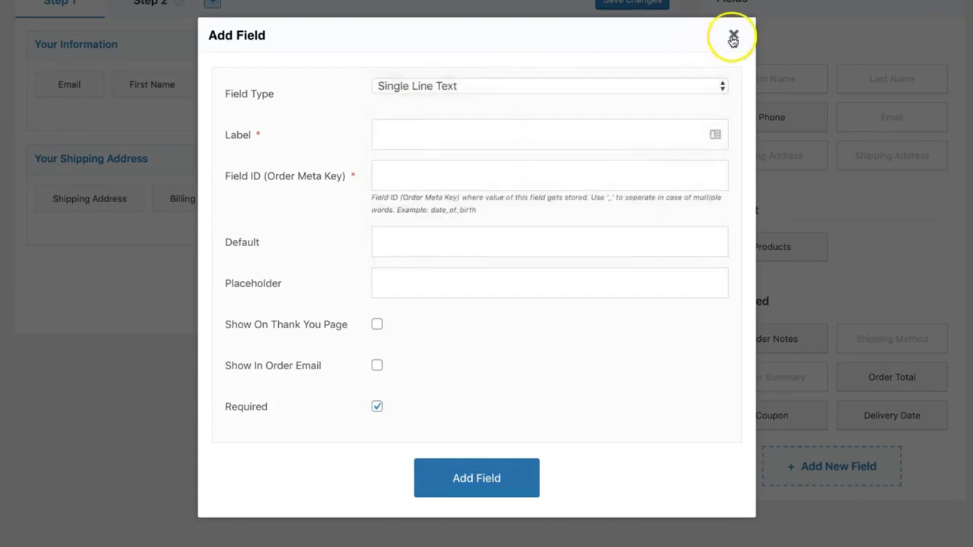
# - Add a new section named "Your Products" to Step 1
pyautogui.scroll(2, 463, 228)
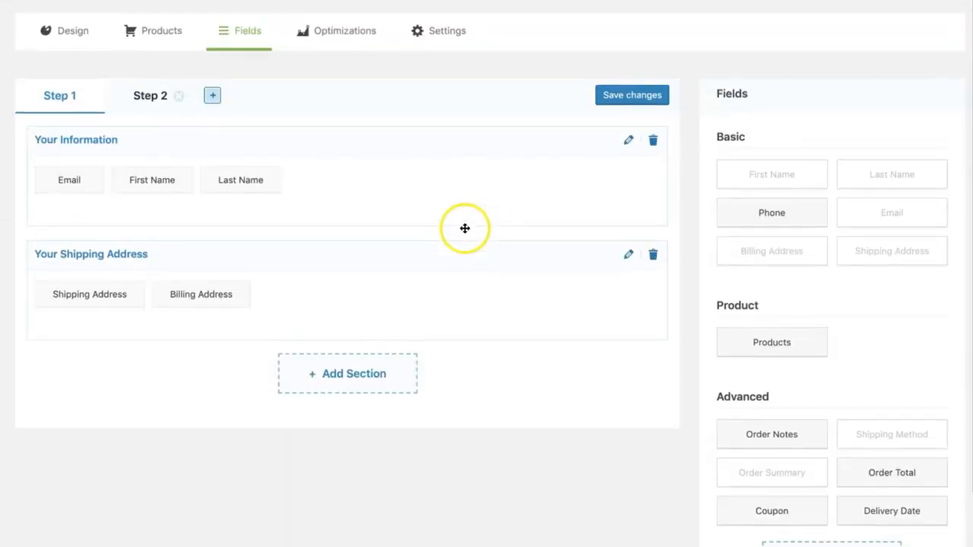
pyautogui.click(374, 394)
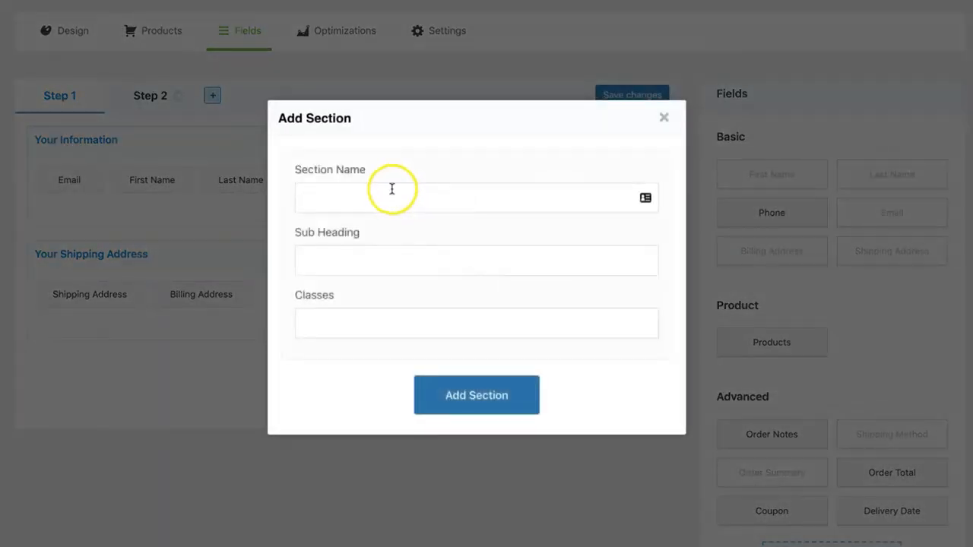
pyautogui.click(392, 189)
pyautogui.write('Produ')
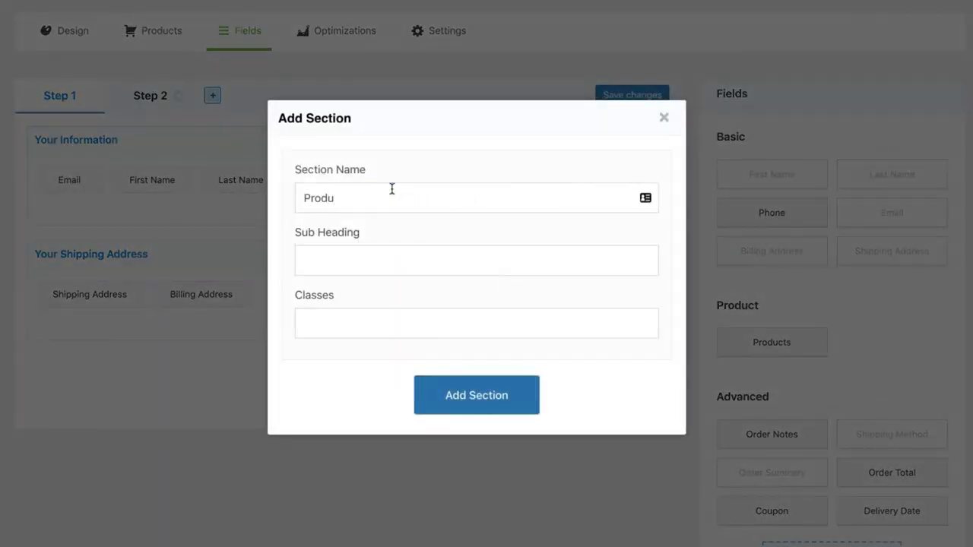
pyautogui.hotkey('ctrl', 'a')
pyautogui.write('Your ')
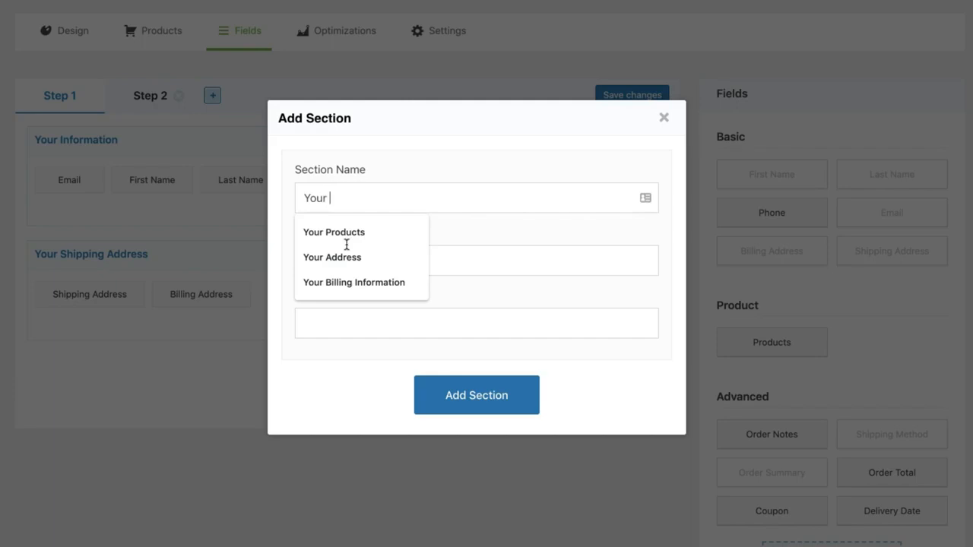
pyautogui.write('Ptod')
pyautogui.press('BackSpace')
pyautogui.press('BackSpace')
pyautogui.press('BackSpace')
pyautogui.write('ro')
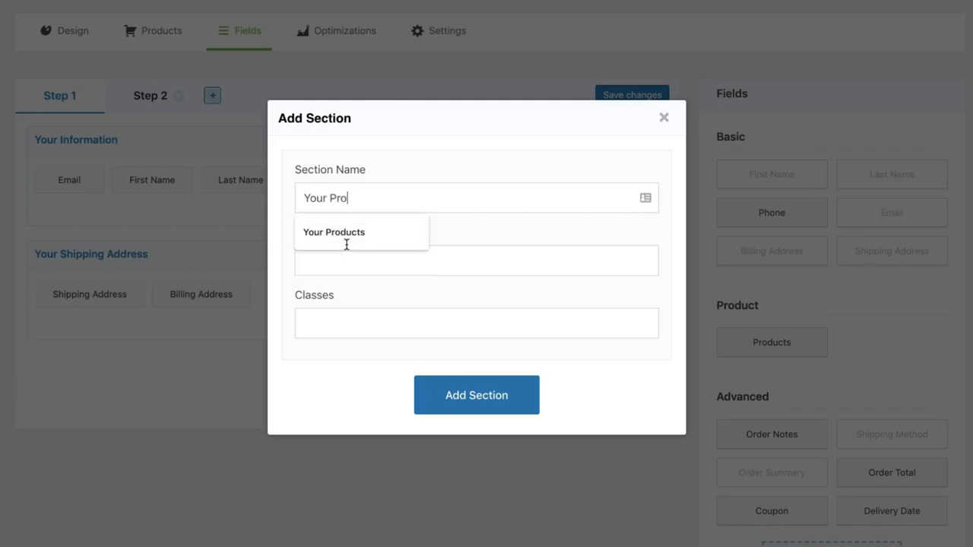
pyautogui.click(337, 232)
pyautogui.click(472, 377)
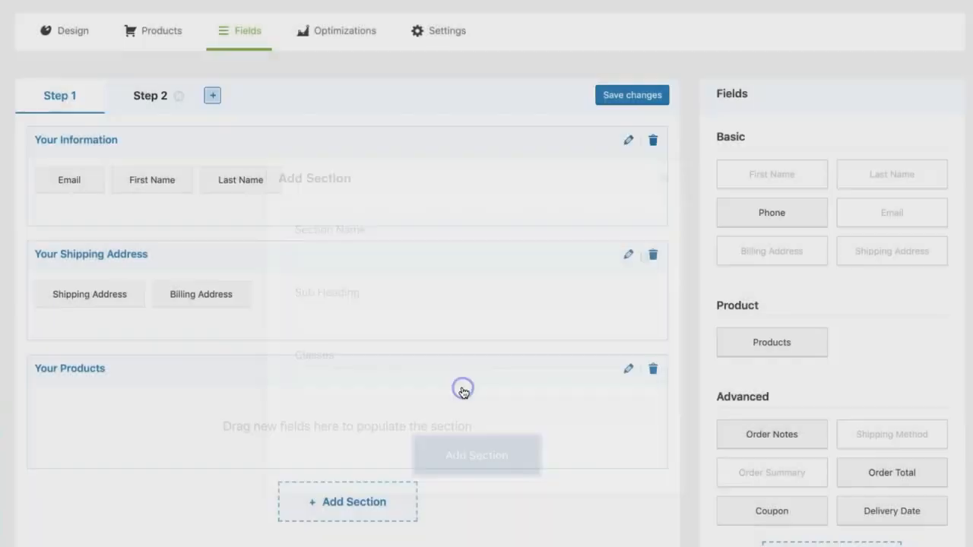
# - Place the Products field in the new Your Products section, and move that section above Your Shipping Address
pyautogui.moveTo(774, 335); pyautogui.dragTo(168, 177)
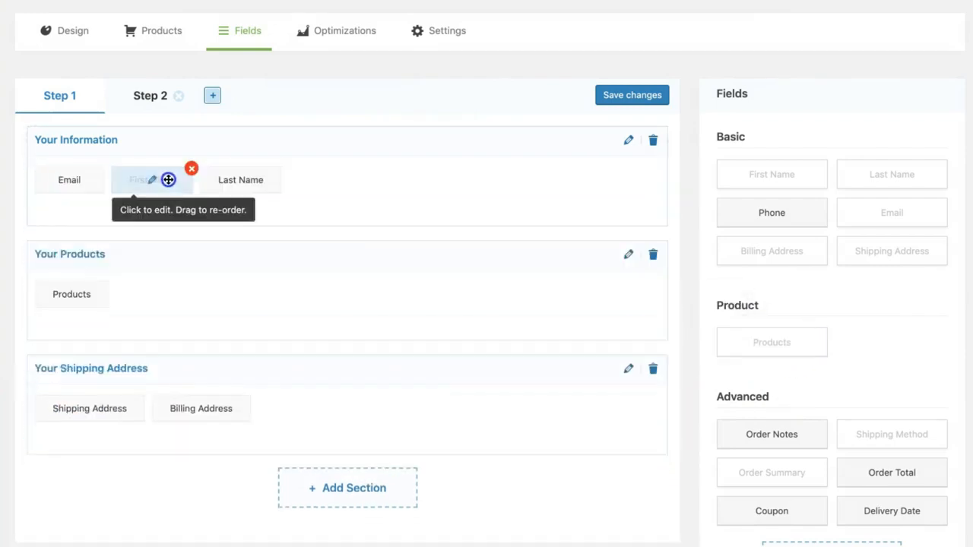
# - Move the Your Products section above Your Information in Step 1, and review the Products field's general, description and advanced settings
pyautogui.moveTo(139, 250); pyautogui.dragTo(136, 124)
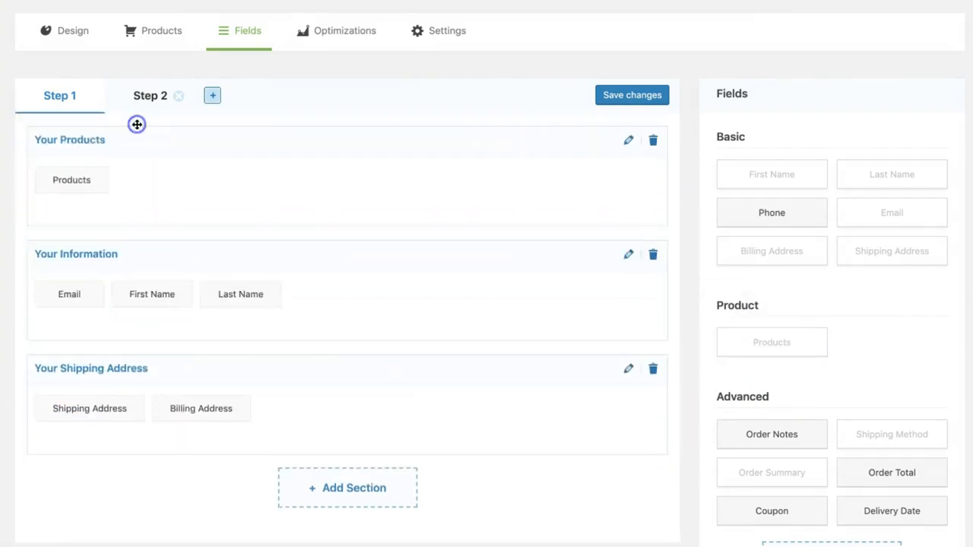
pyautogui.click(72, 173)
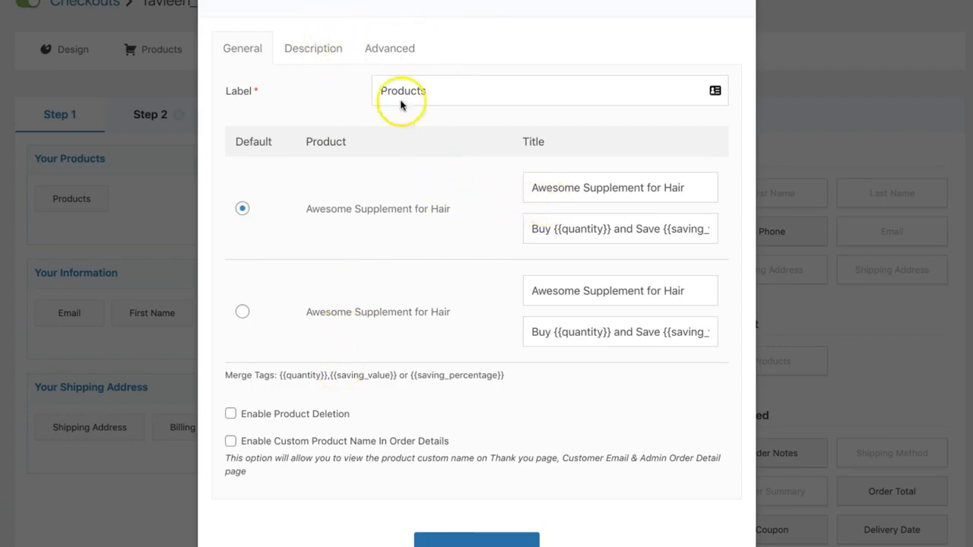
pyautogui.click(318, 48)
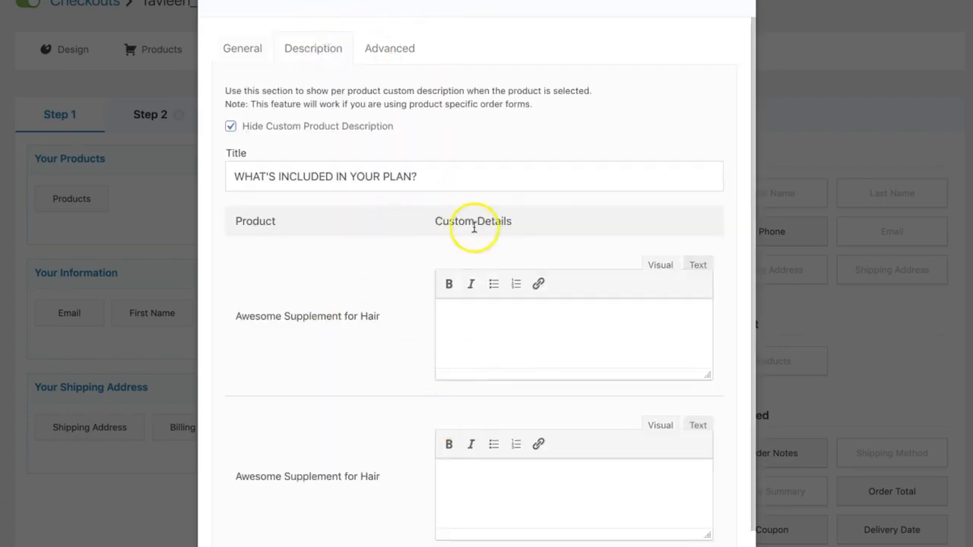
pyautogui.click(403, 55)
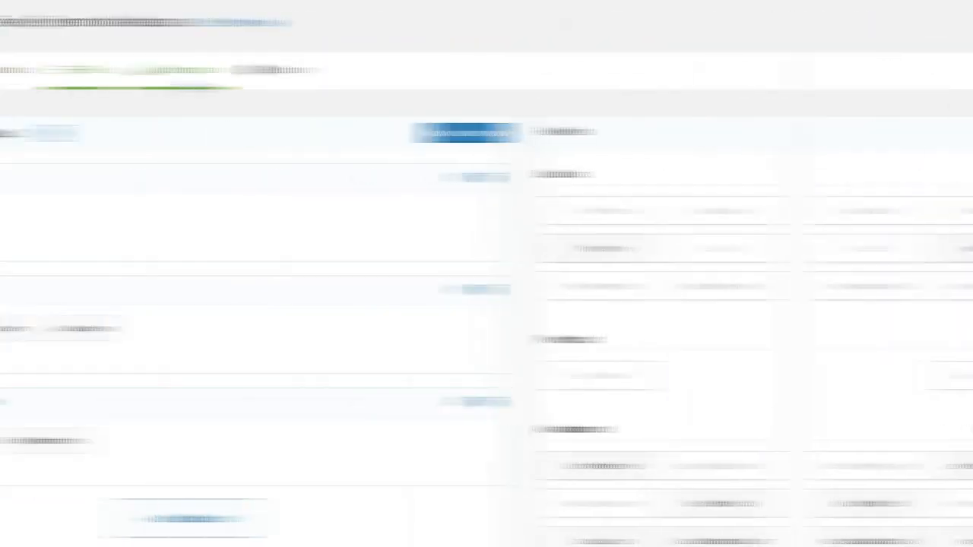
# - Examine the checkout's optimization options, from Google address autocompletion and auto-applied coupons to express checkout smart buttons and multistep field preview
pyautogui.click(369, 86)
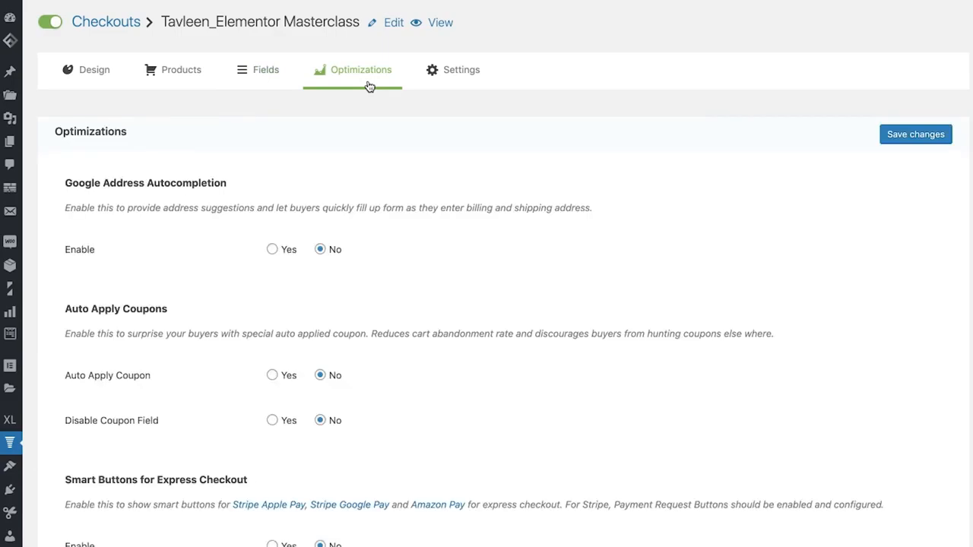
pyautogui.scroll(-1, 434, 165)
pyautogui.scroll(1, 365, 160)
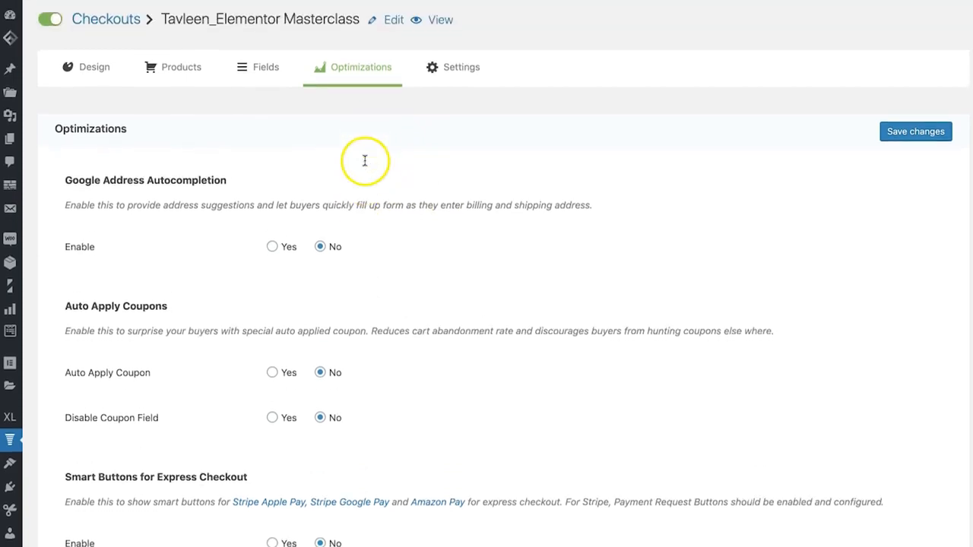
pyautogui.scroll(-1, 228, 217)
pyautogui.scroll(-2, 237, 233)
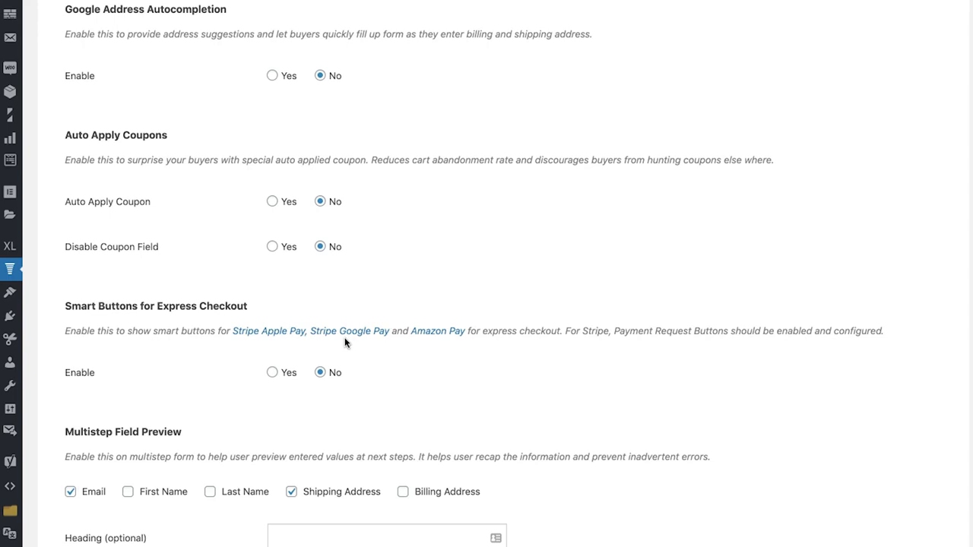
pyautogui.scroll(3, 562, 159)
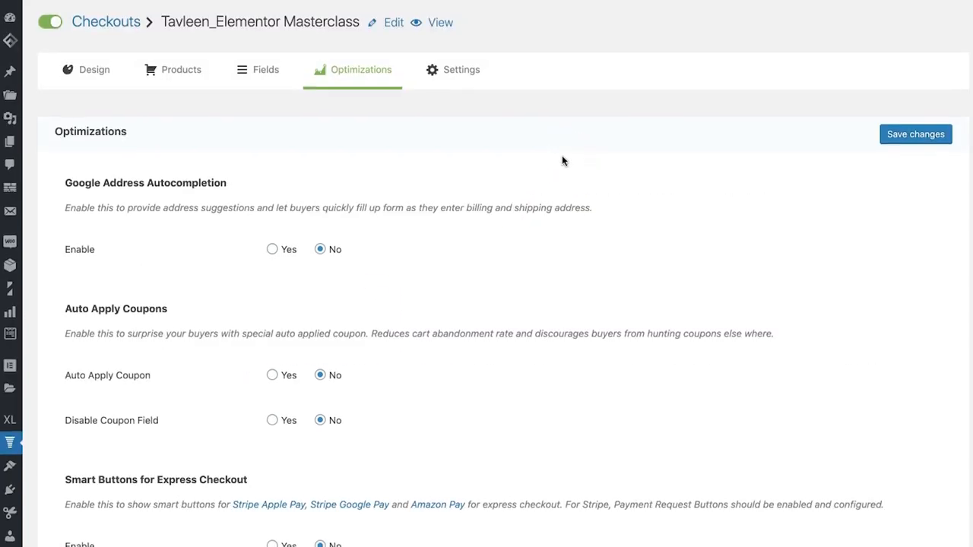